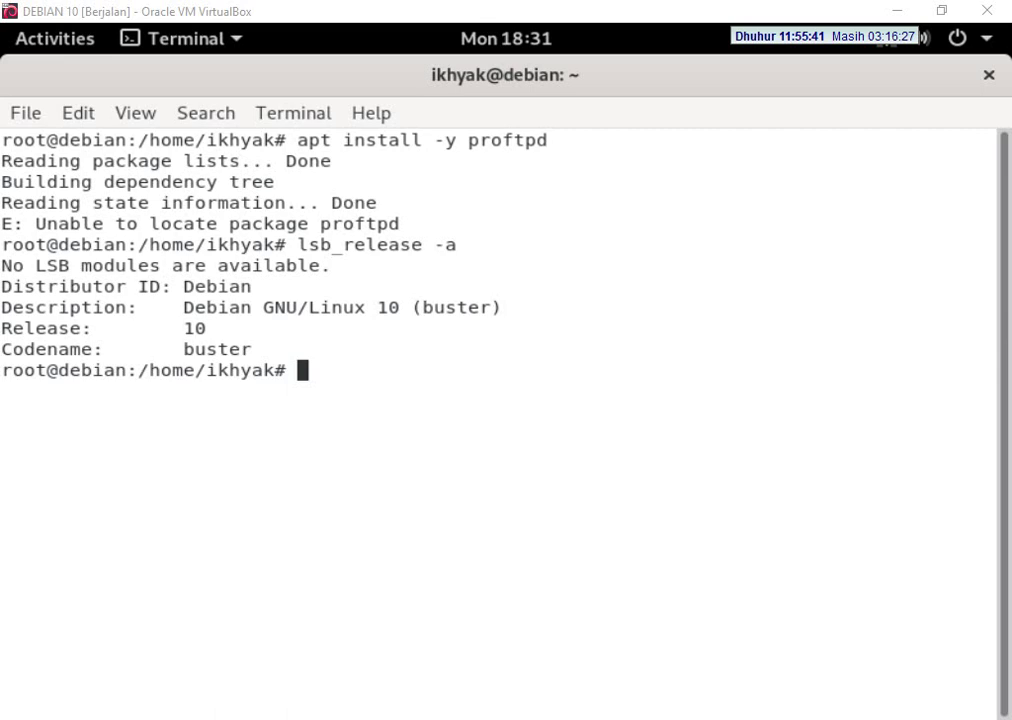
Switch to the Debian server guide in Foxit PDF Reader and find the Konfigurasi Debian entries in its table of contents.
key("alt+Tab")
scroll(524, 452, "up", 10)
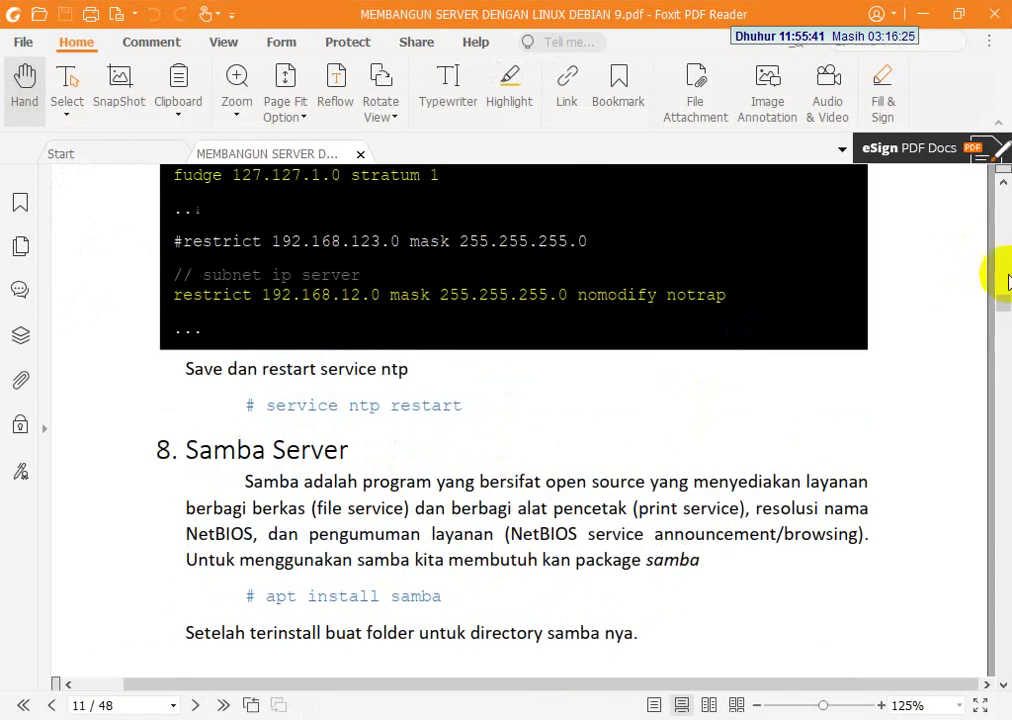
left_click_drag(1001, 294, 1001, 195)
scroll(752, 316, "down", 15)
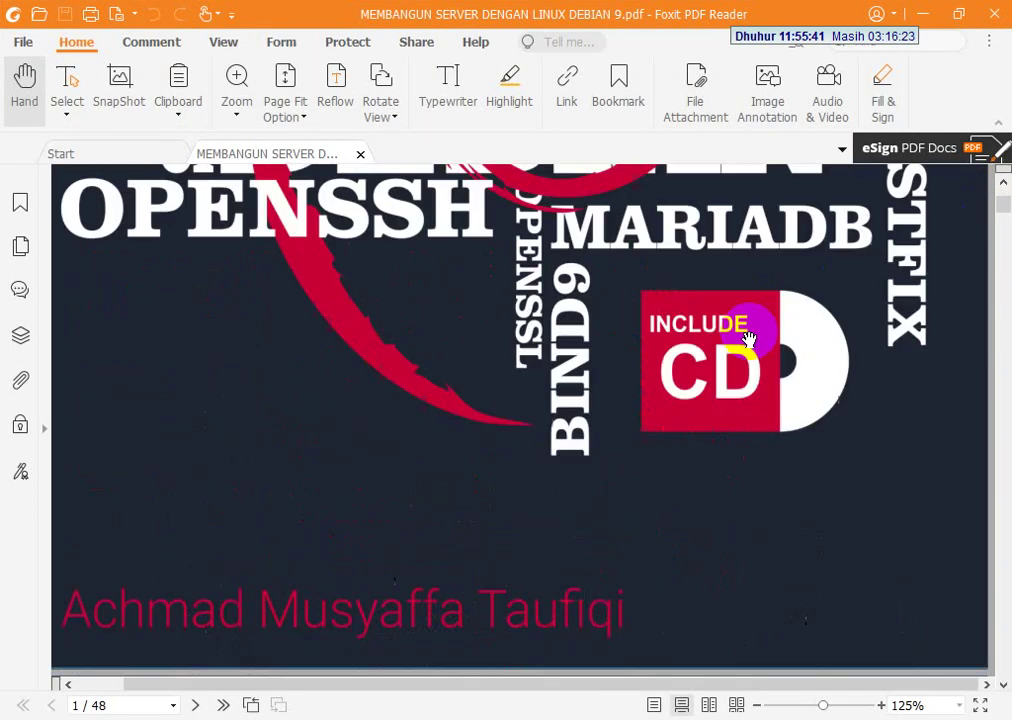
scroll(630, 318, "up", 3)
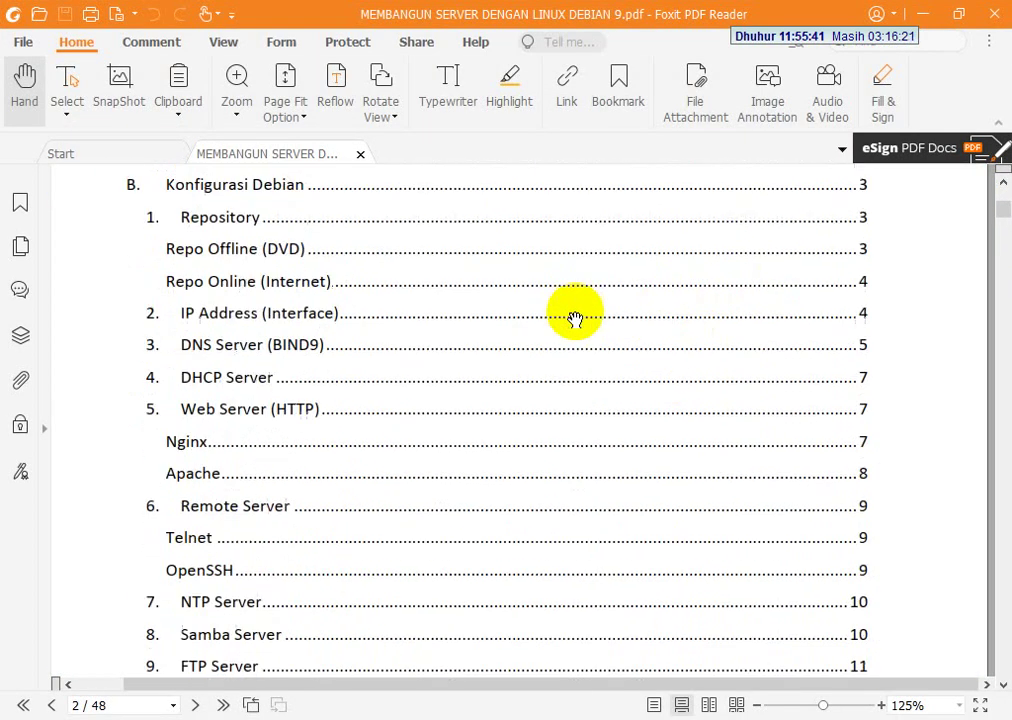
scroll(565, 340, "up", 2, "ctrl")
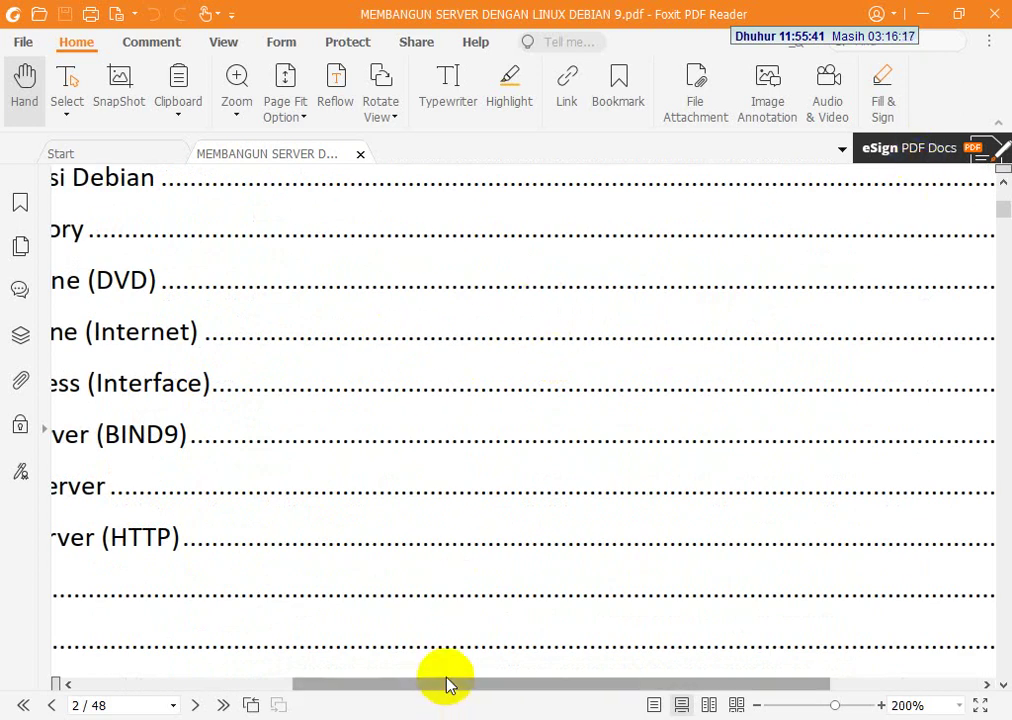
left_click_drag(447, 682, 357, 621)
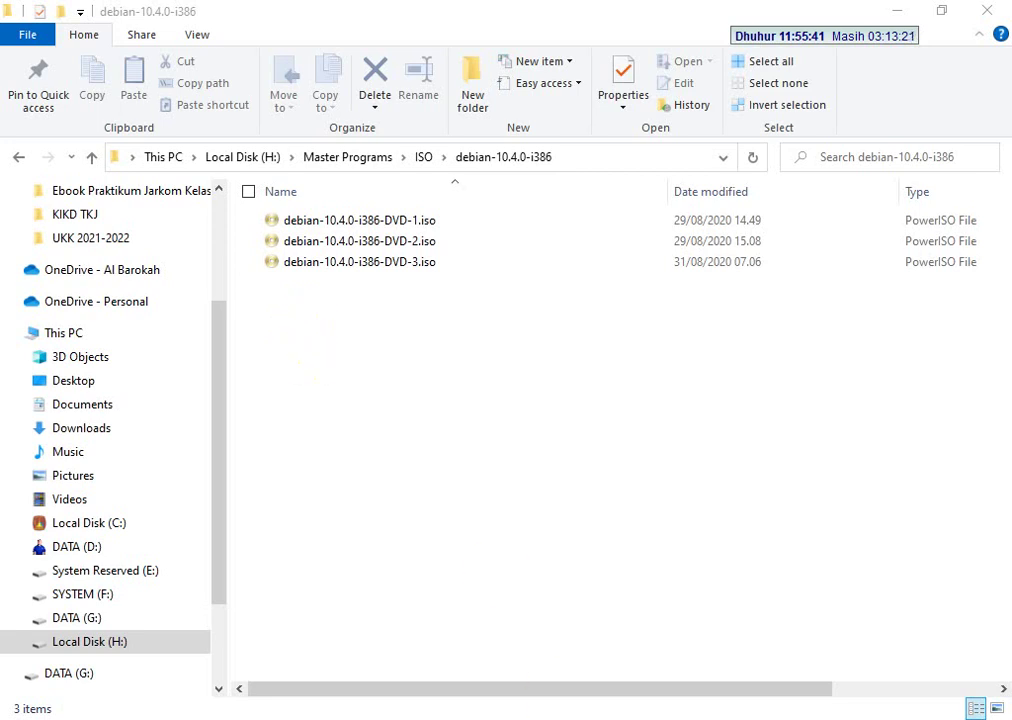
Return to the PDF guide, open the Repository chapter from the contents and read the Repo Offline (DVD) instructions.
key("alt+Tab")
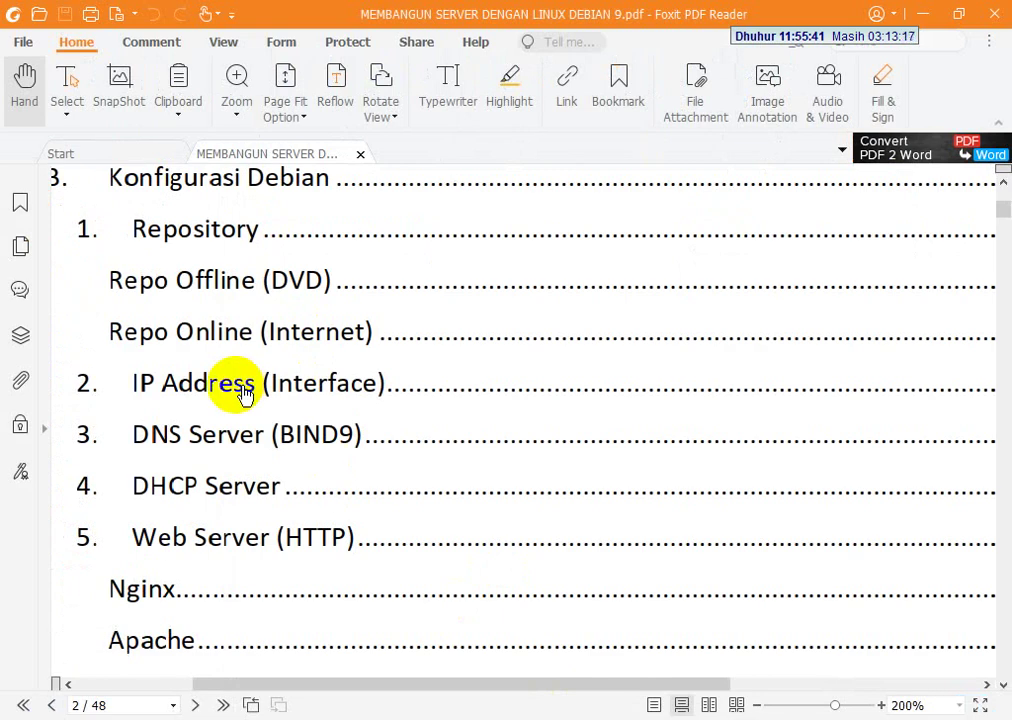
left_click(182, 240)
left_click_drag(788, 316, 637, 298)
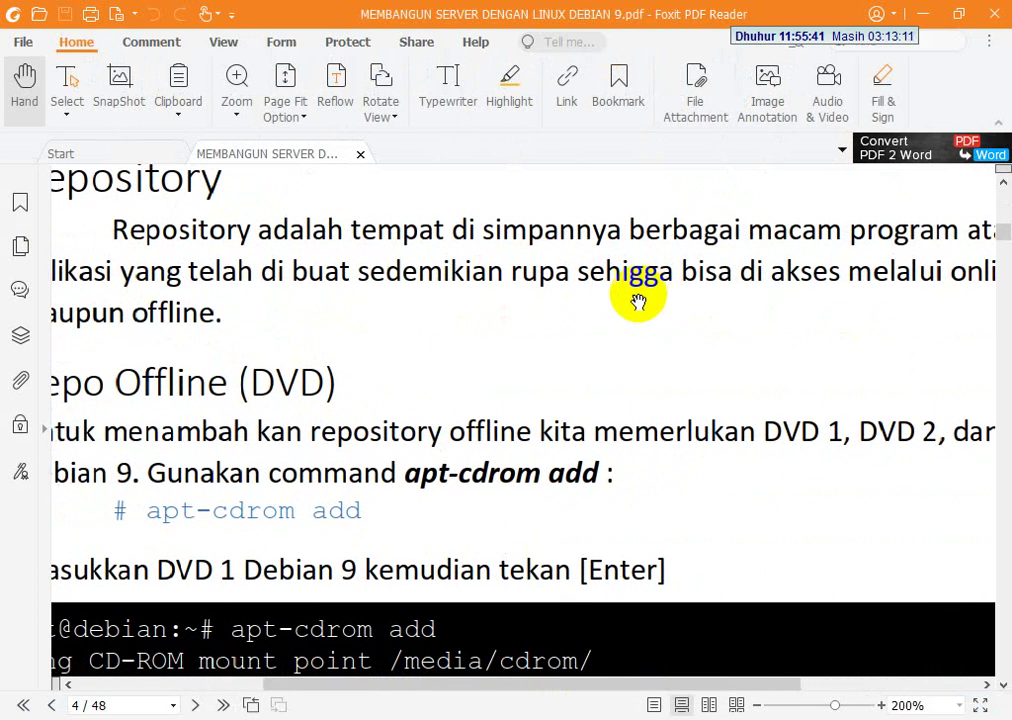
scroll(502, 296, "down", 2)
scroll(502, 298, "down", 1, "ctrl")
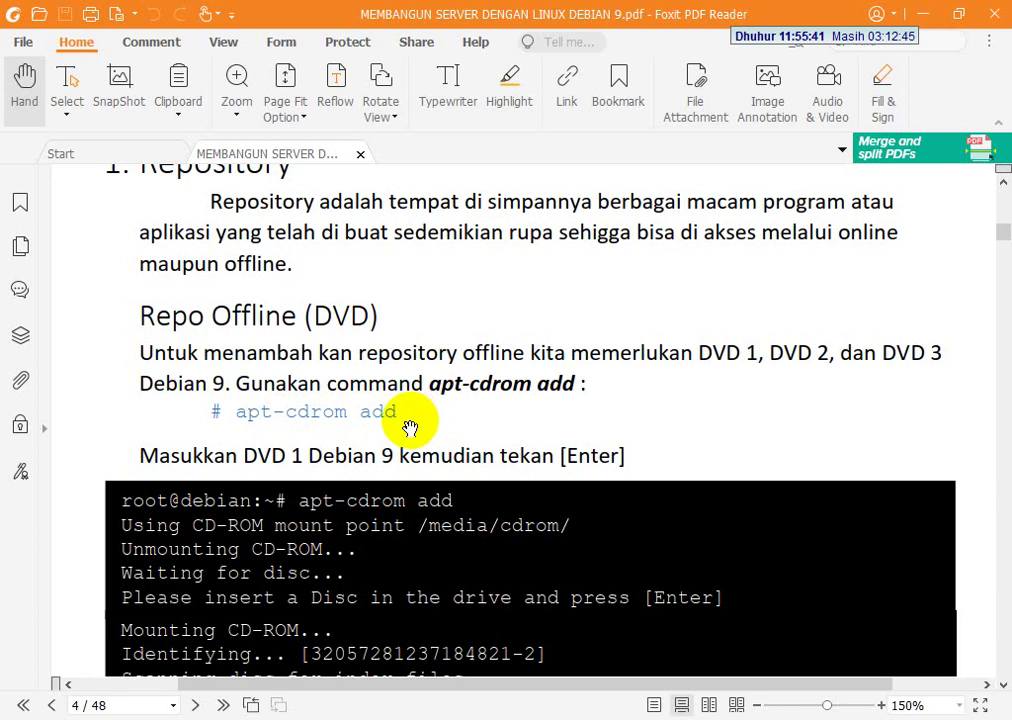
Read the Repo Online (Internet) section, including the repository lines for /etc/apt/sources.list.
scroll(408, 428, "down", 10)
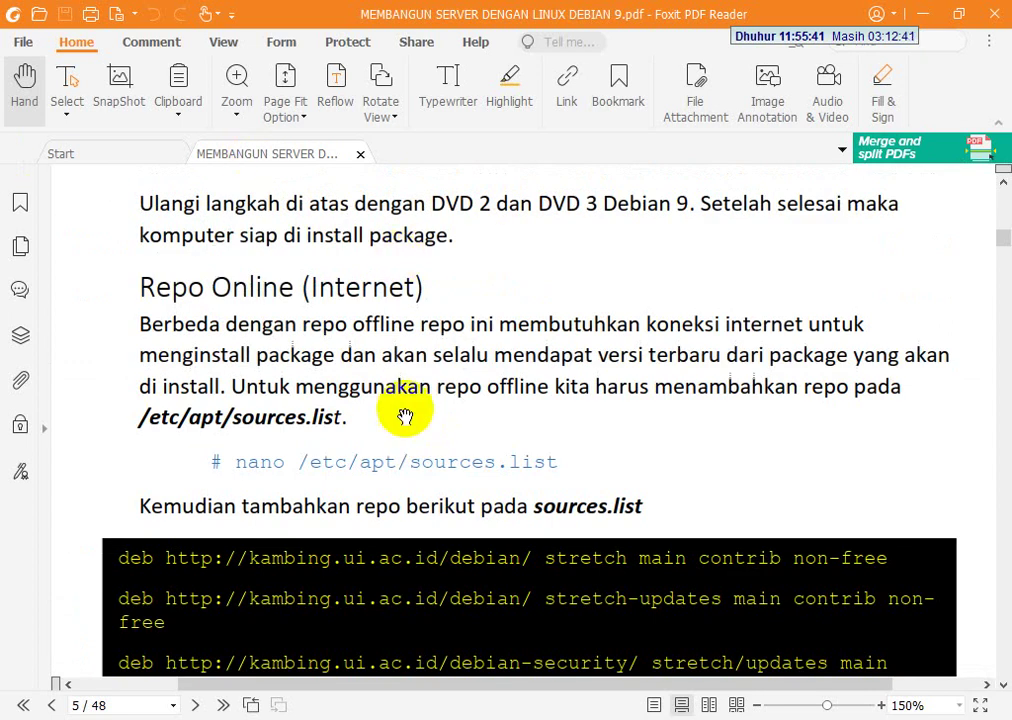
scroll(490, 523, "down", 5)
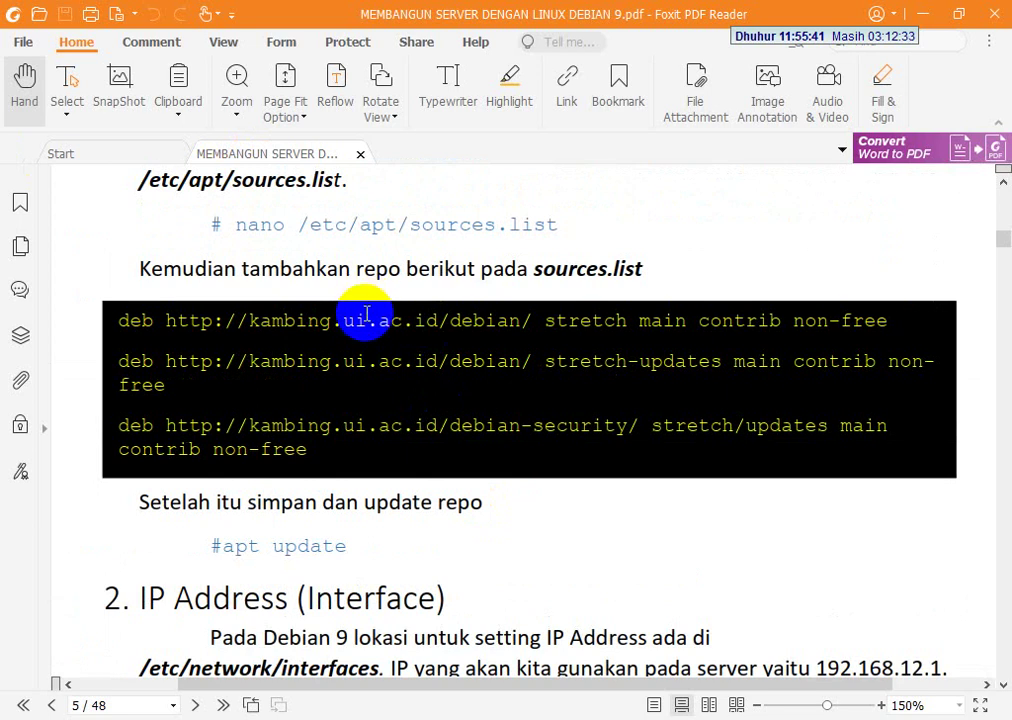
scroll(366, 322, "up", 1)
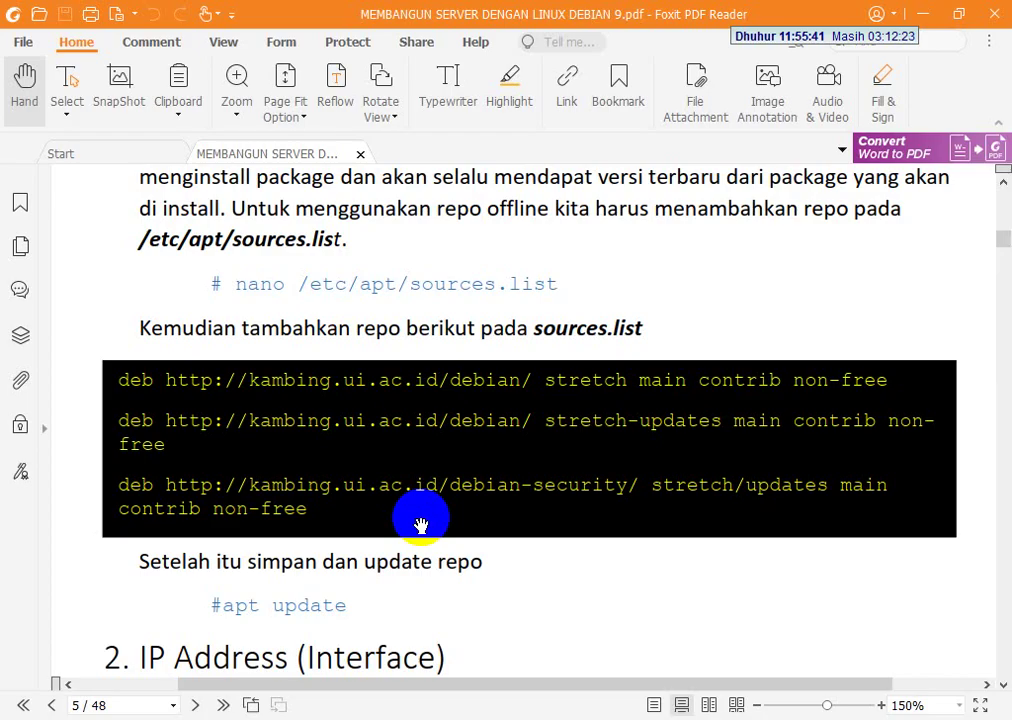
Switch to the Chrome browser and search Google for "iso debian 10".
key("super+d")
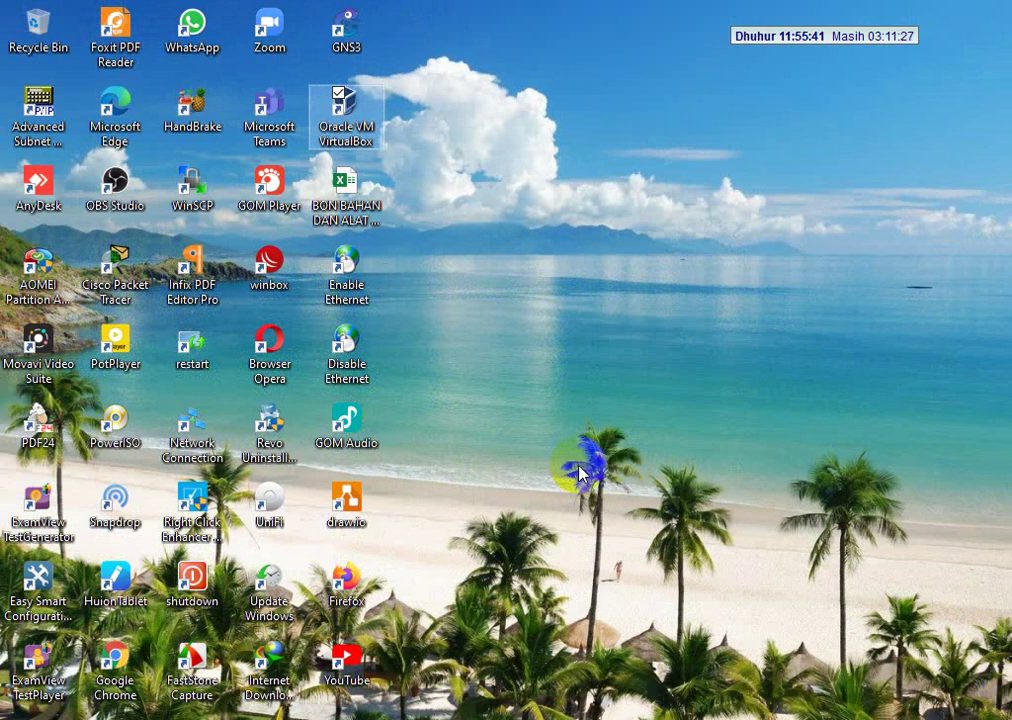
key("alt+Tab")
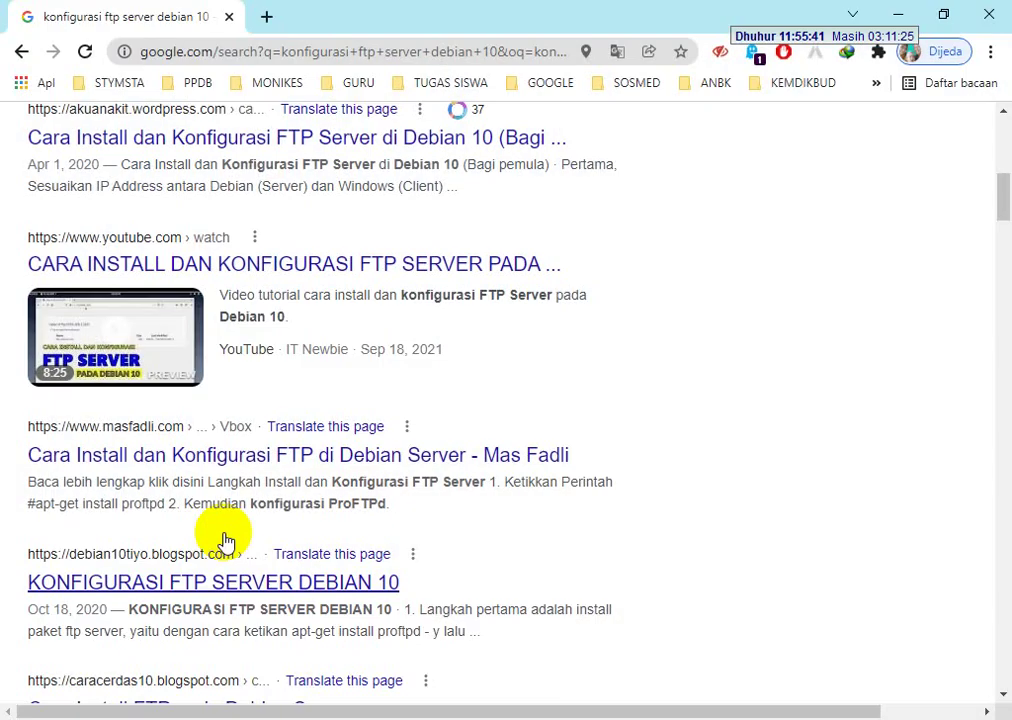
left_click(175, 55)
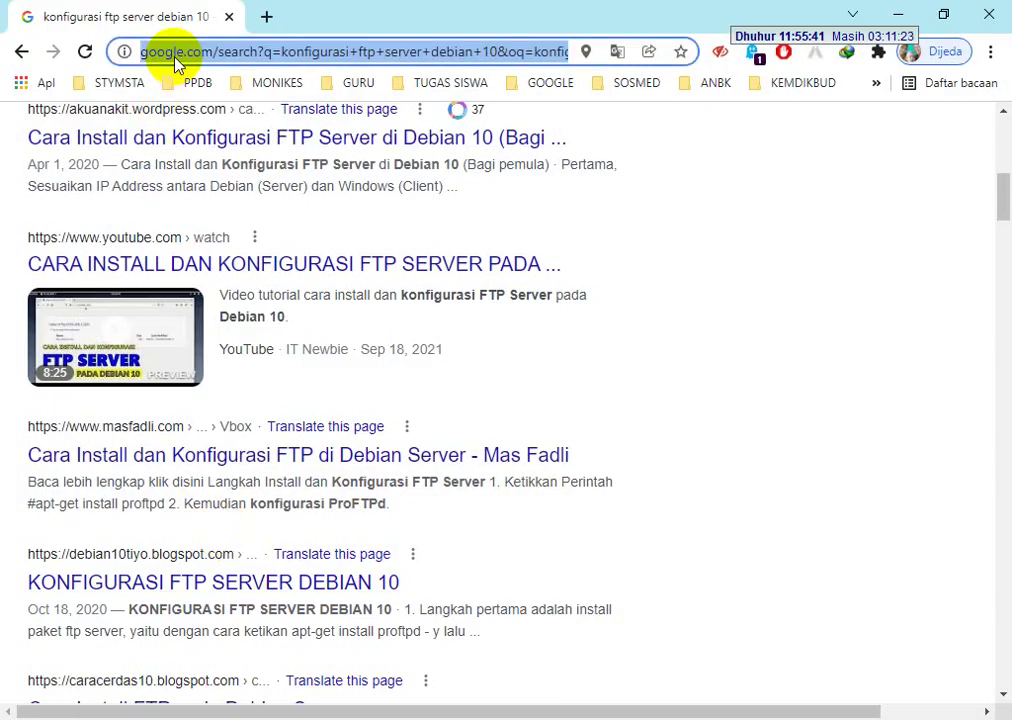
type("iso debian")
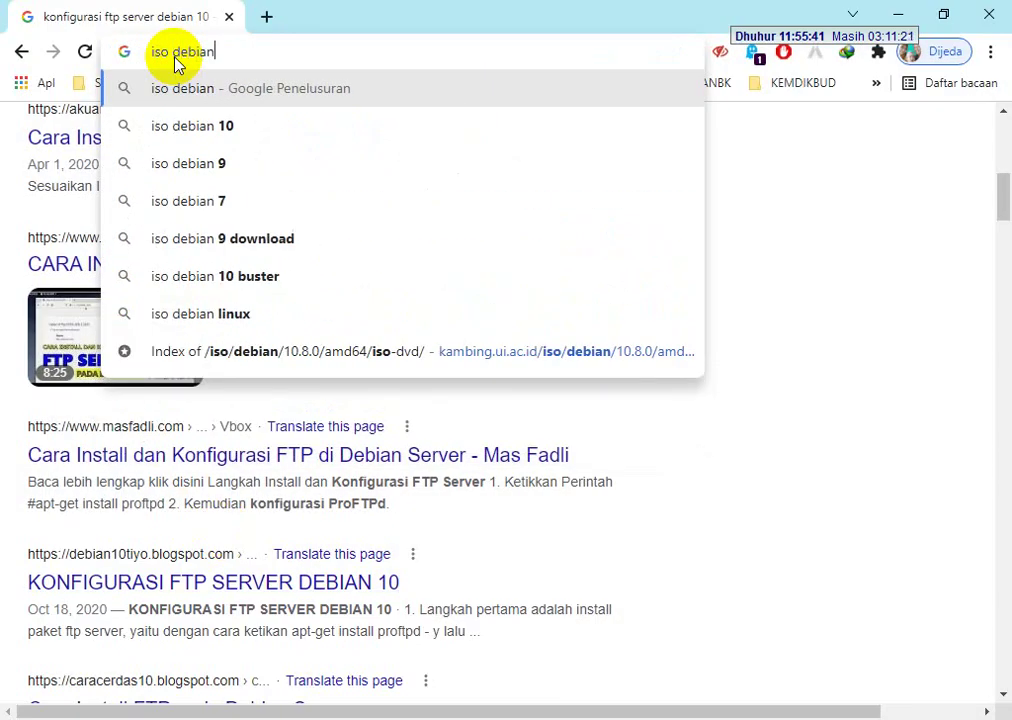
type(" 10")
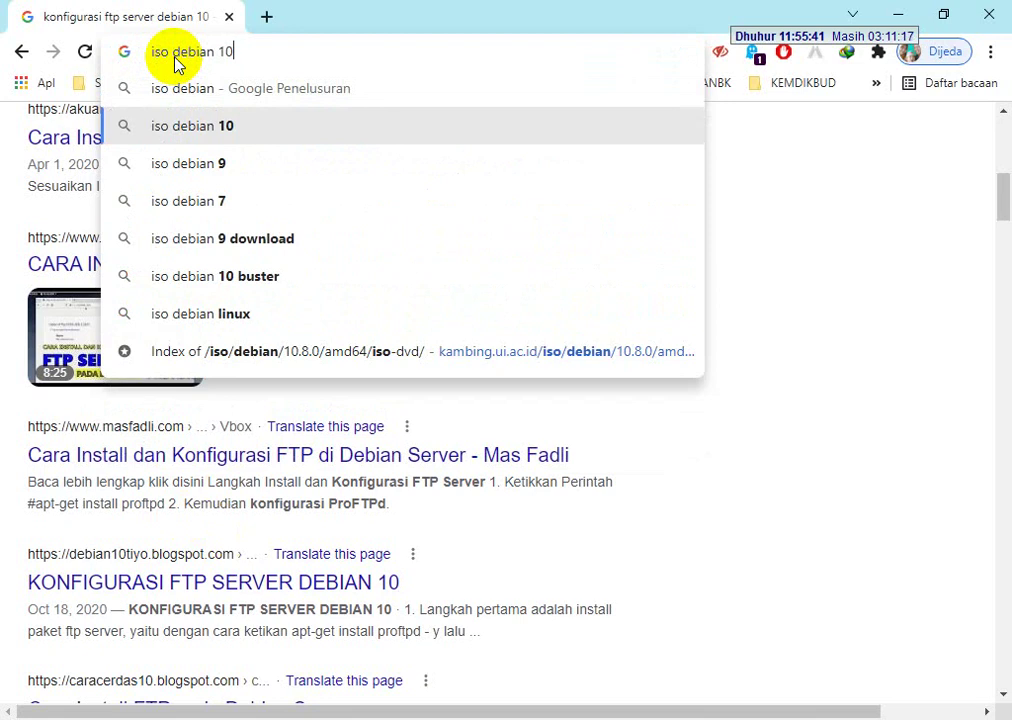
key("Return")
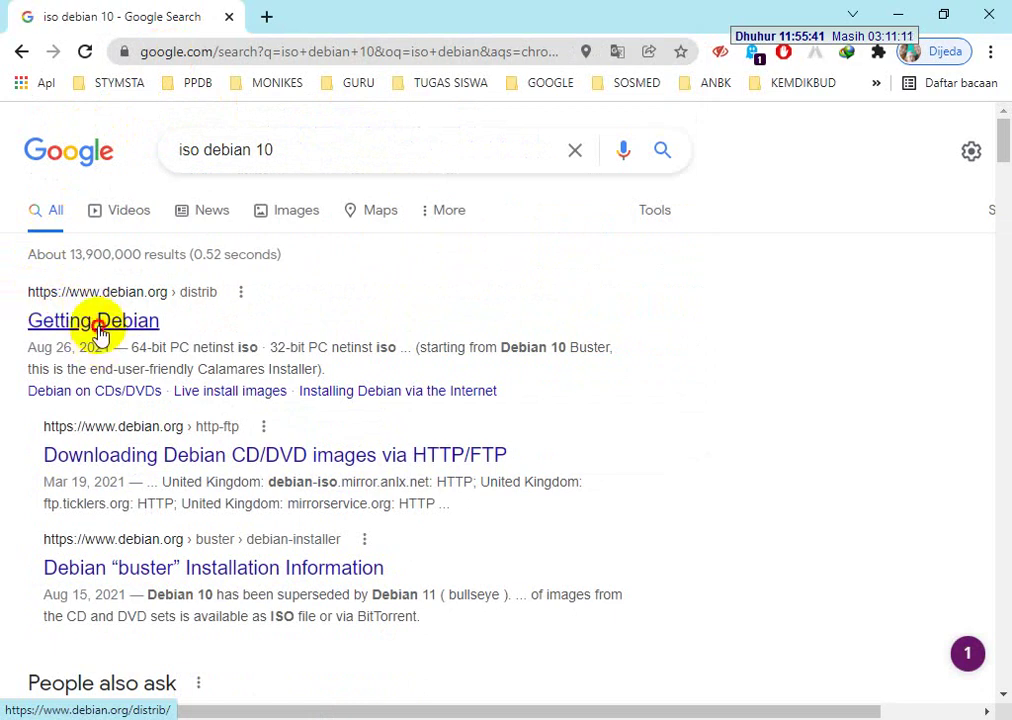
Open the "Getting Debian" result and look through the installation image options offered there.
left_click(98, 336)
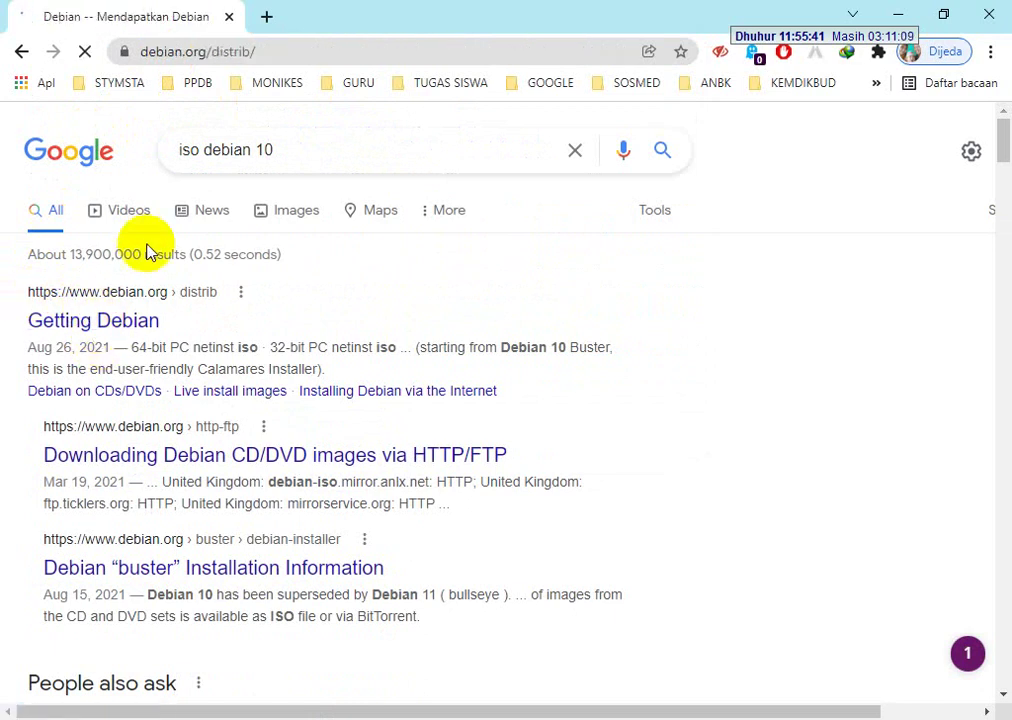
scroll(671, 445, "down", 4)
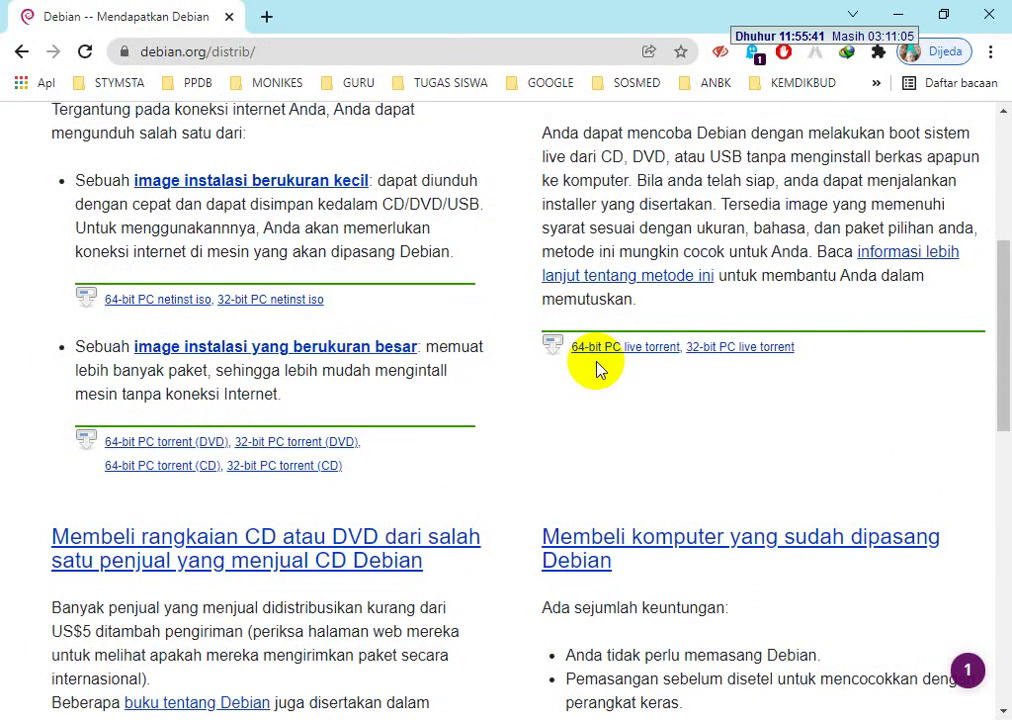
scroll(595, 370, "down", 5)
scroll(594, 374, "up", 8)
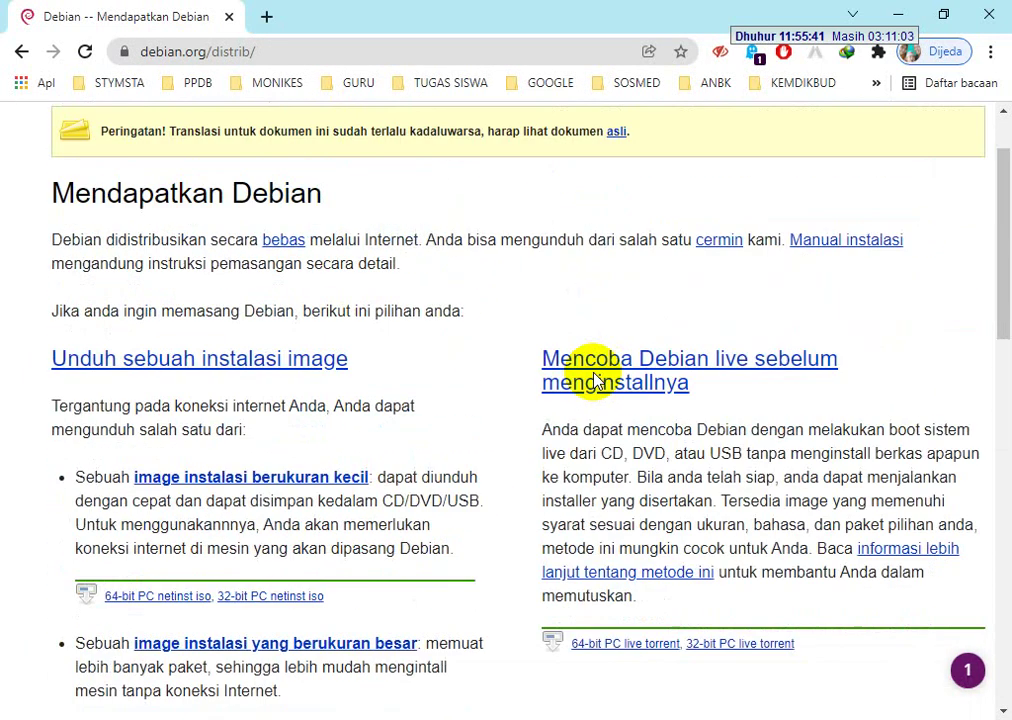
scroll(273, 357, "down", 1)
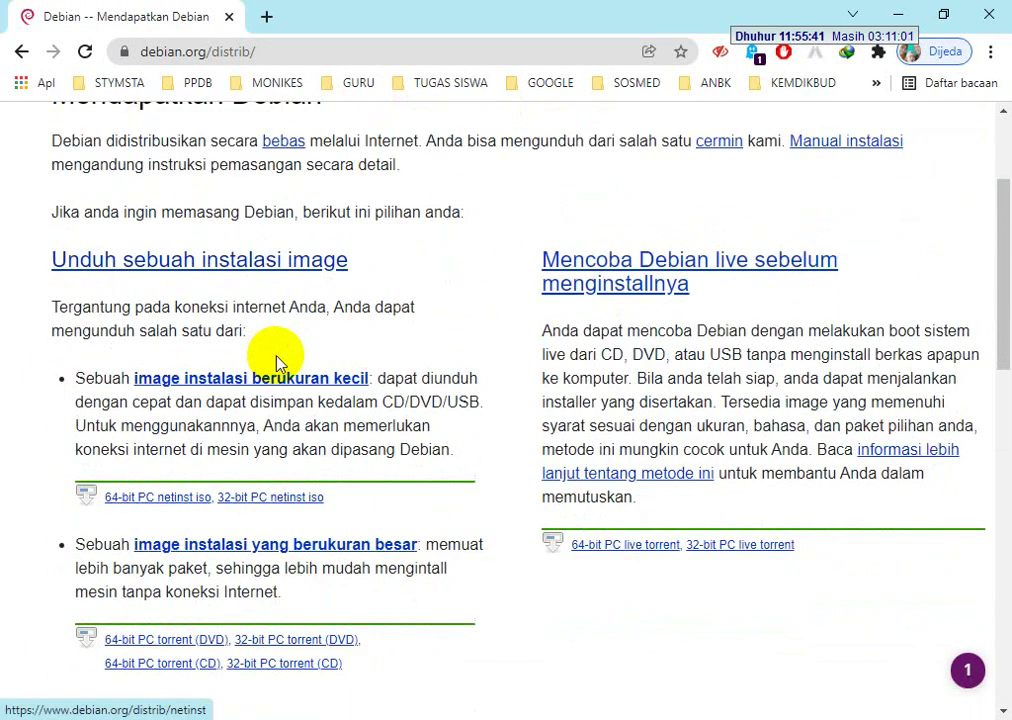
scroll(309, 549, "down", 2)
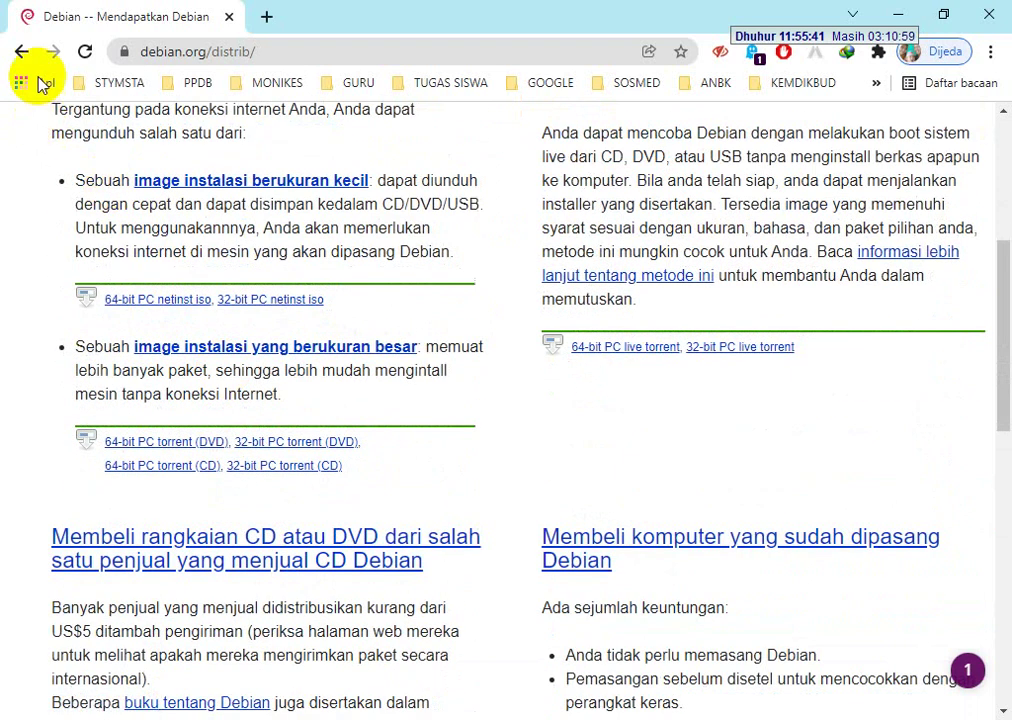
Return to the search results, open "Downloading Debian CD/DVD images via HTTP/FTP" and locate the DVD image links for the stable release.
left_click(24, 52)
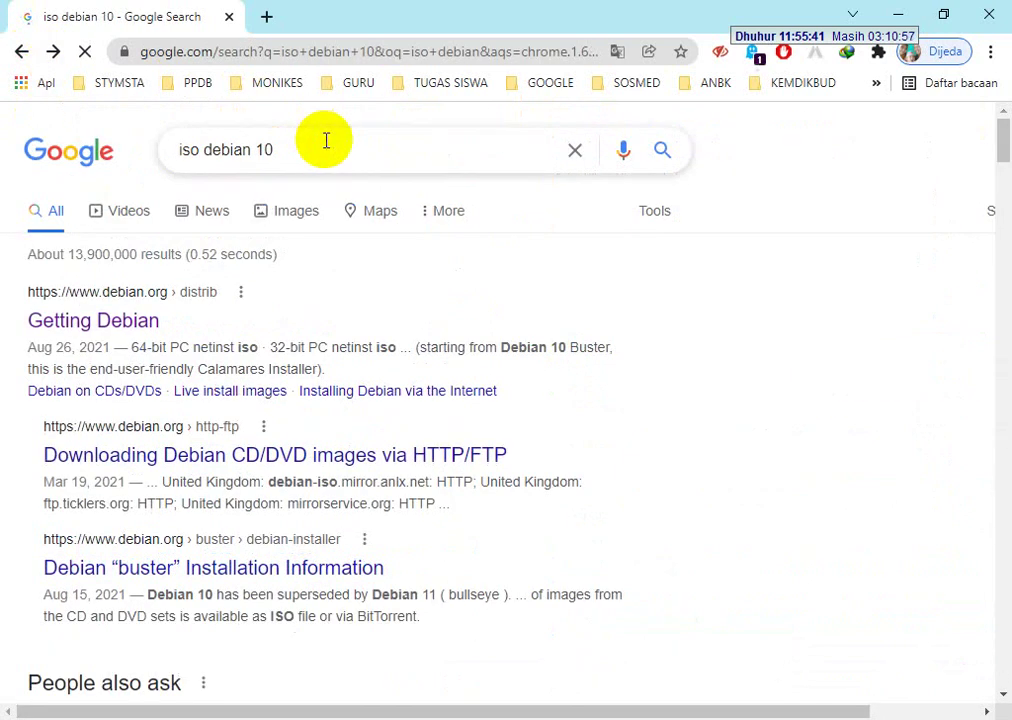
scroll(322, 340, "down", 1)
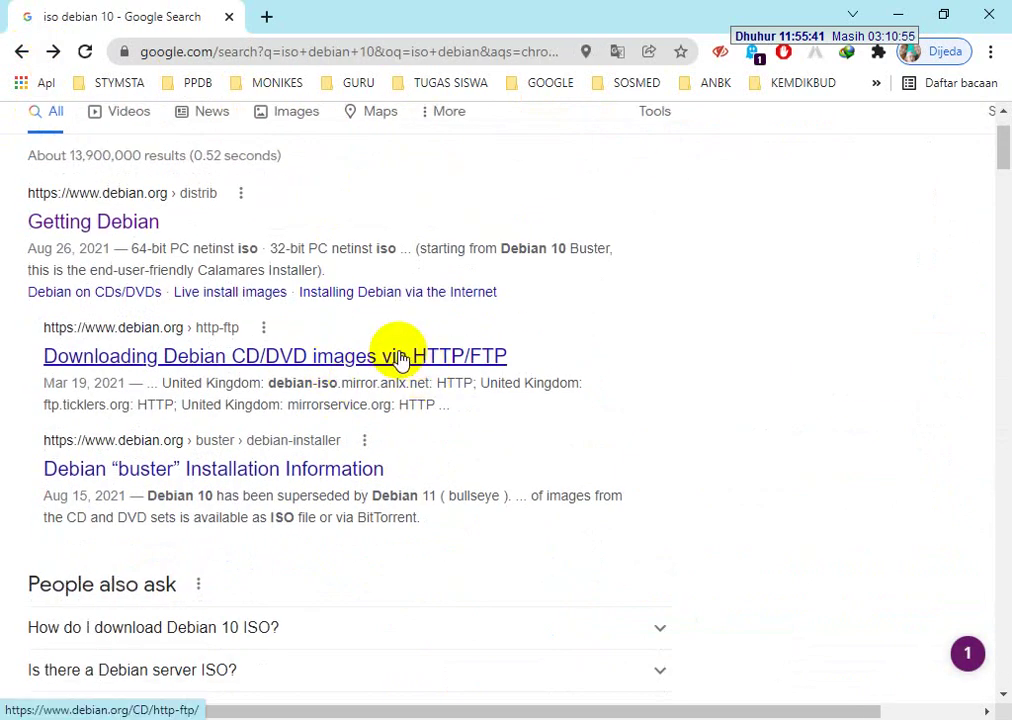
left_click(400, 360)
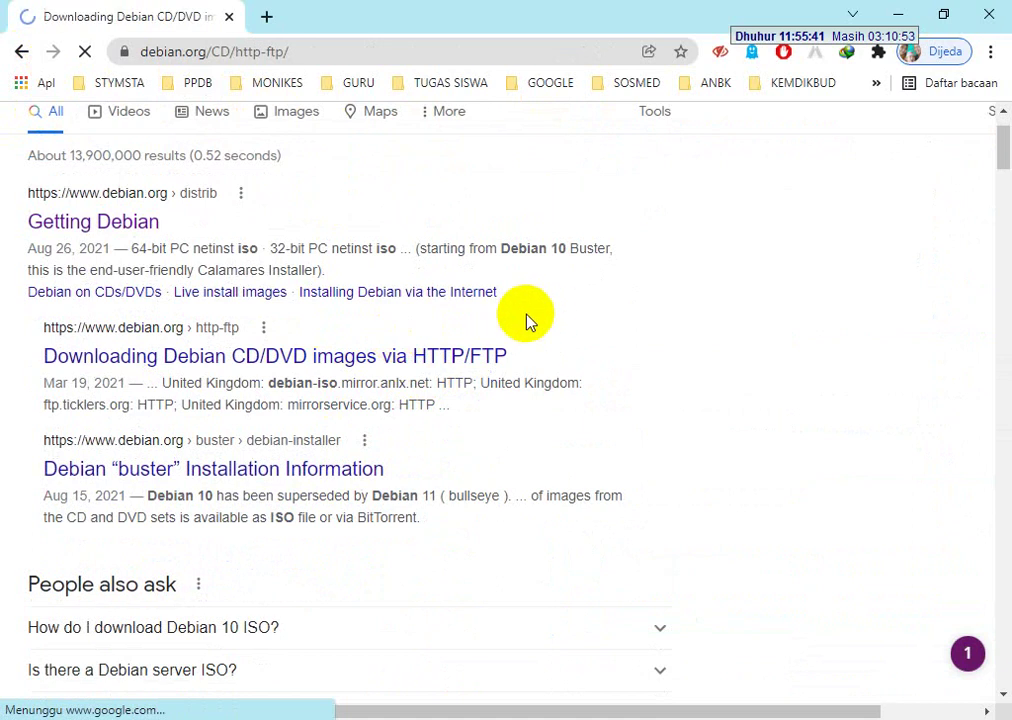
scroll(542, 340, "down", 6)
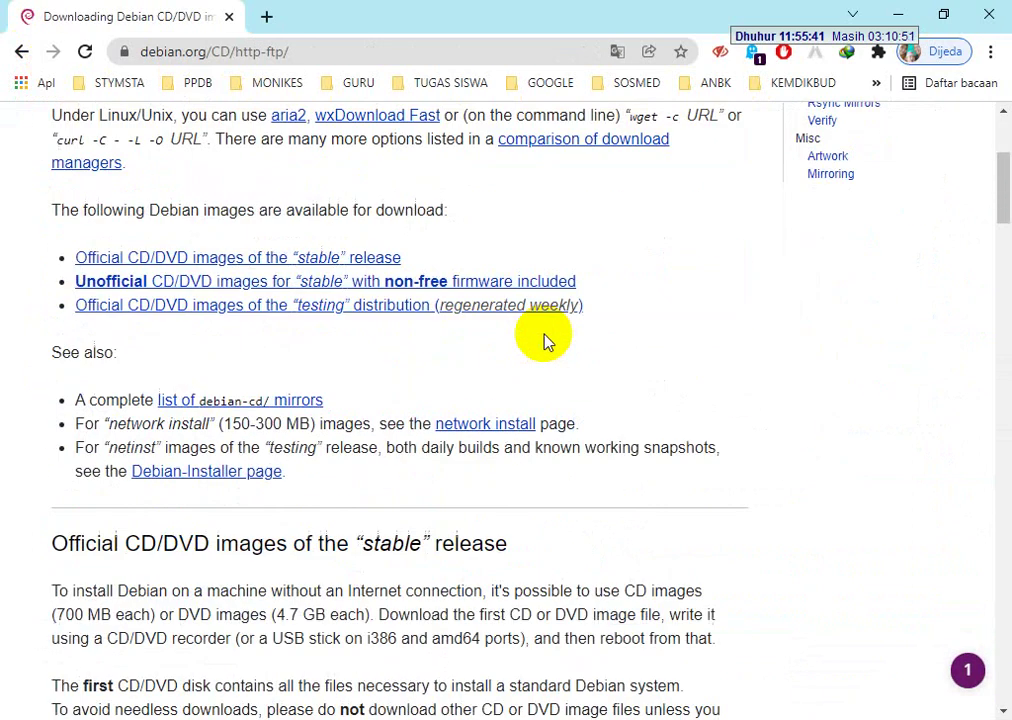
scroll(504, 360, "down", 3)
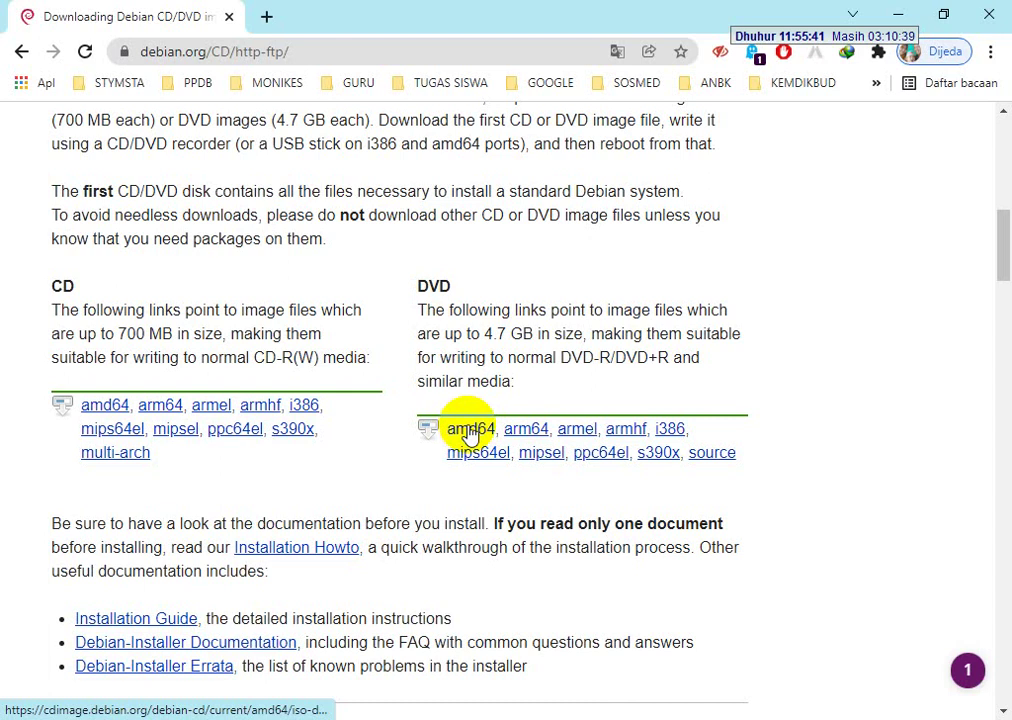
Switch to the DEBIAN 10 virtual machine in VirtualBox and unlock its session with the account password.
key("alt+Tab")
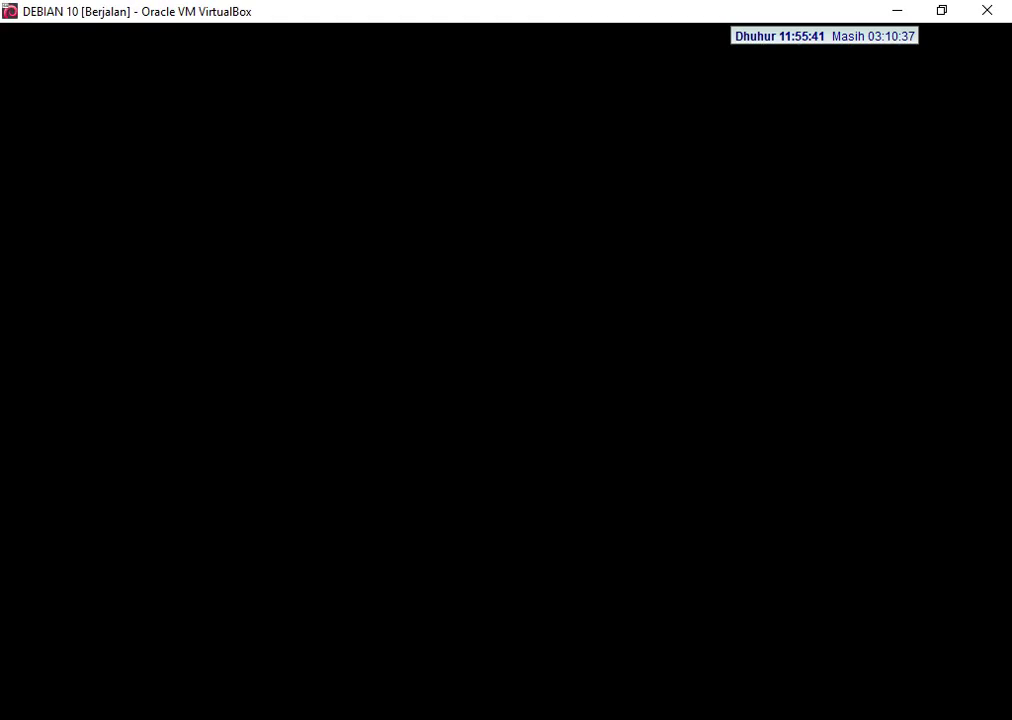
left_click(441, 341)
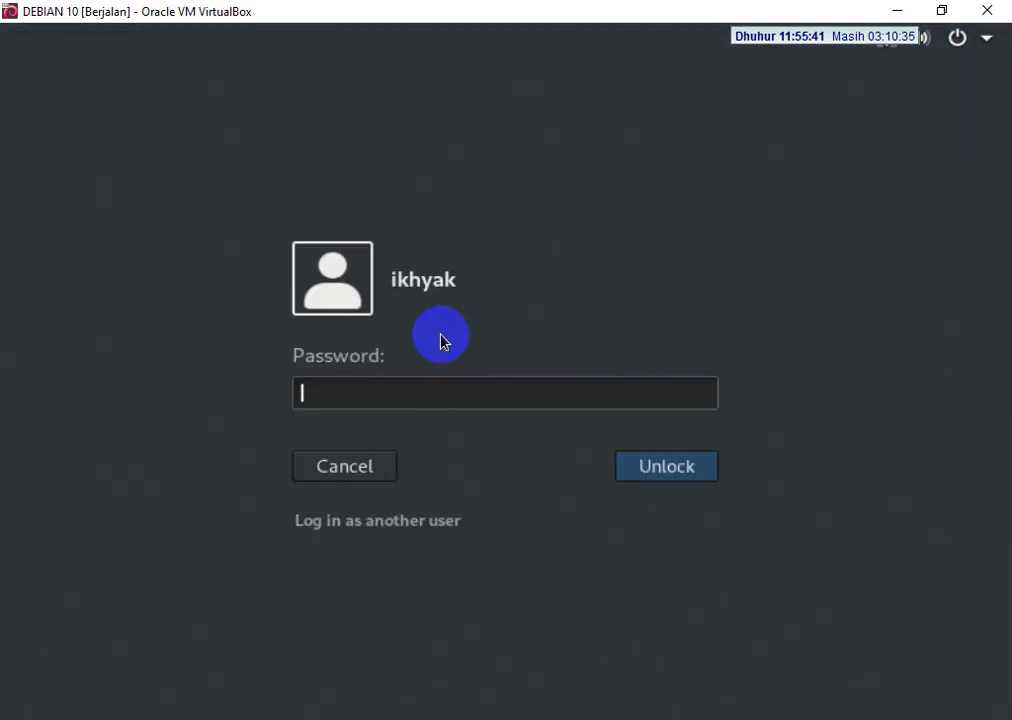
type("a")
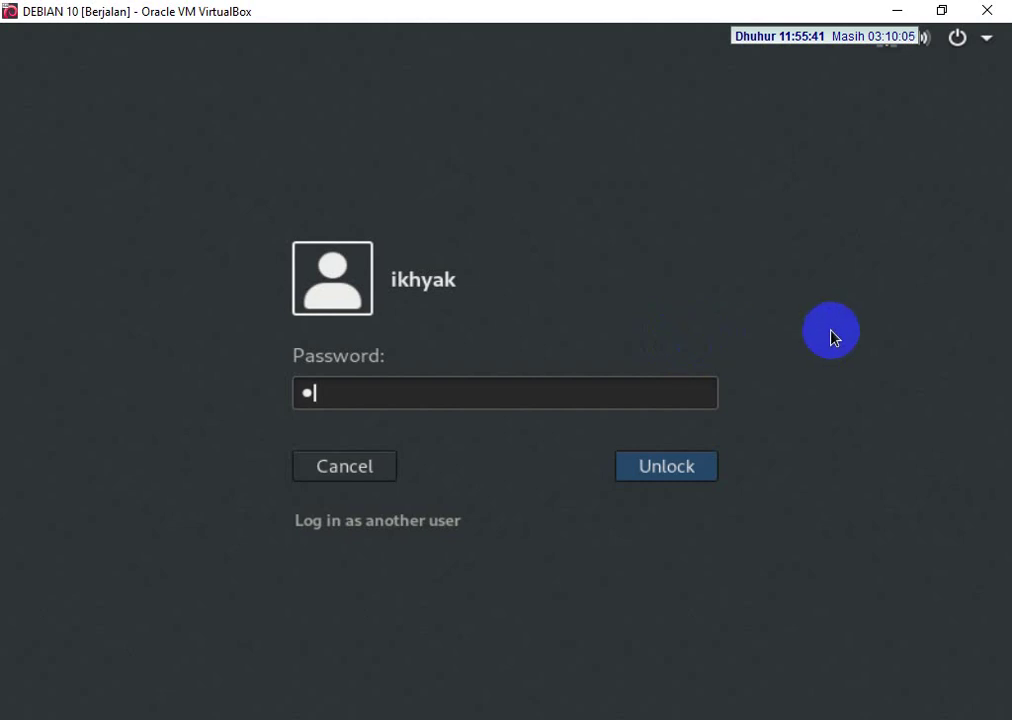
key("Return")
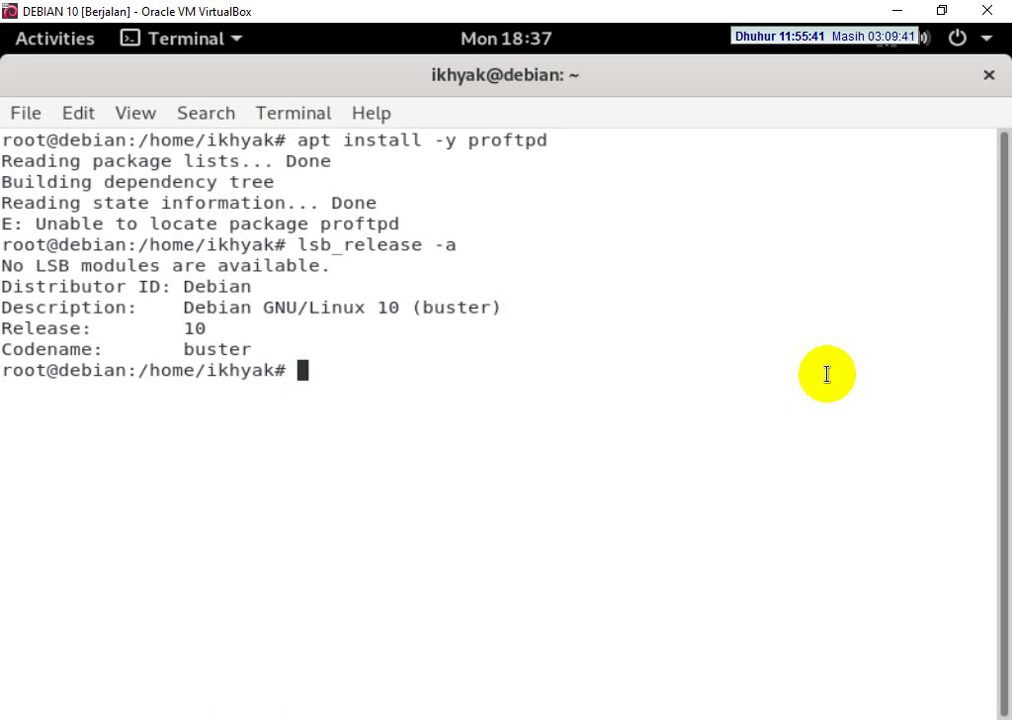
Run uname -a in the terminal and check the system architecture in the kernel name.
type("uname -a")
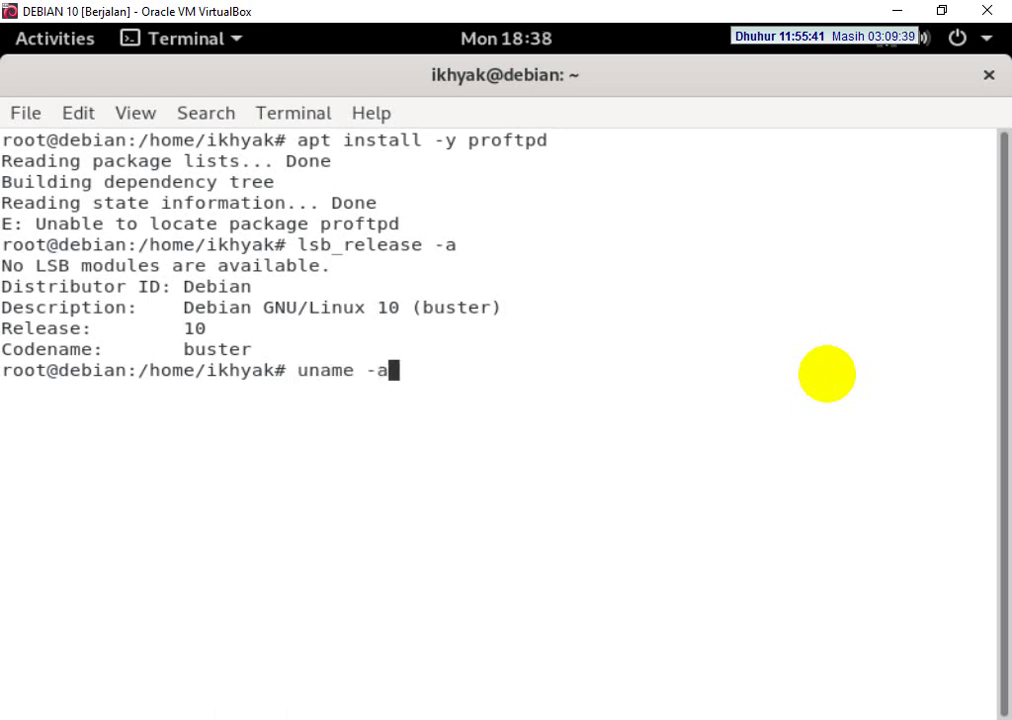
key("Return")
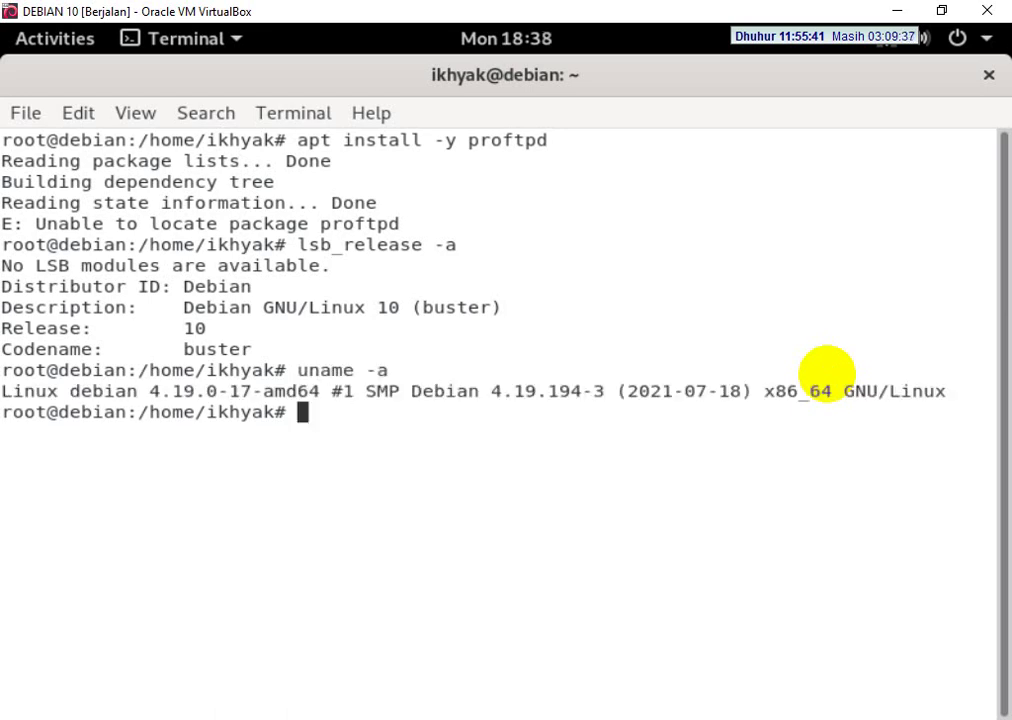
left_click_drag(320, 391, 276, 392)
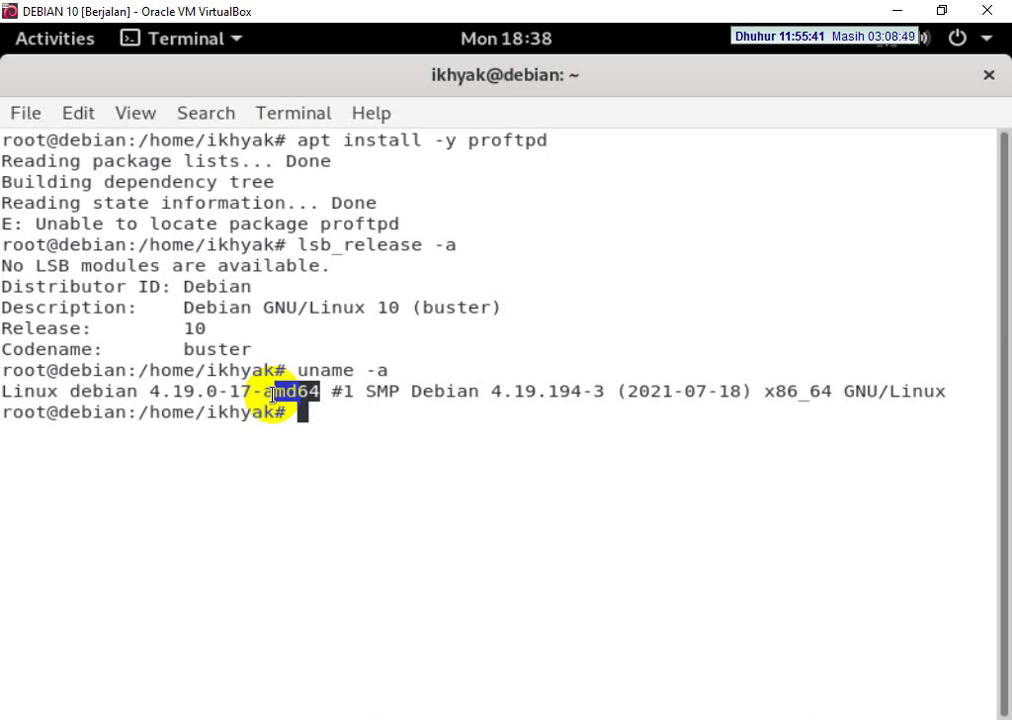
left_click(314, 429)
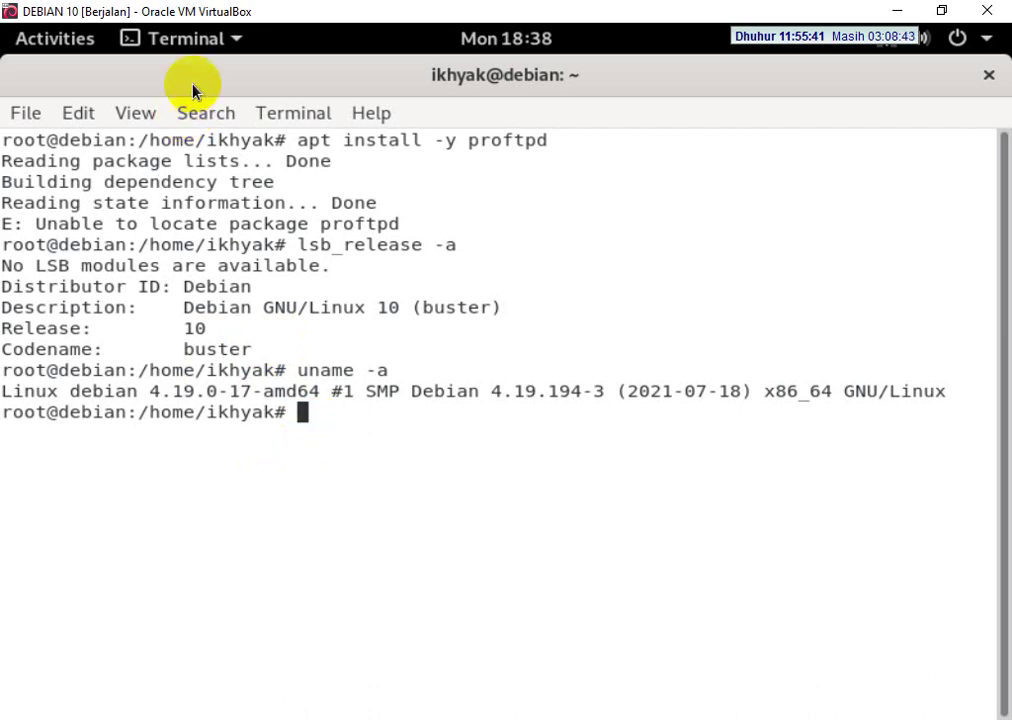
Leave the scaled view of the virtual machine and start choosing a disk image file for its optical drive.
key("Control_R+c")
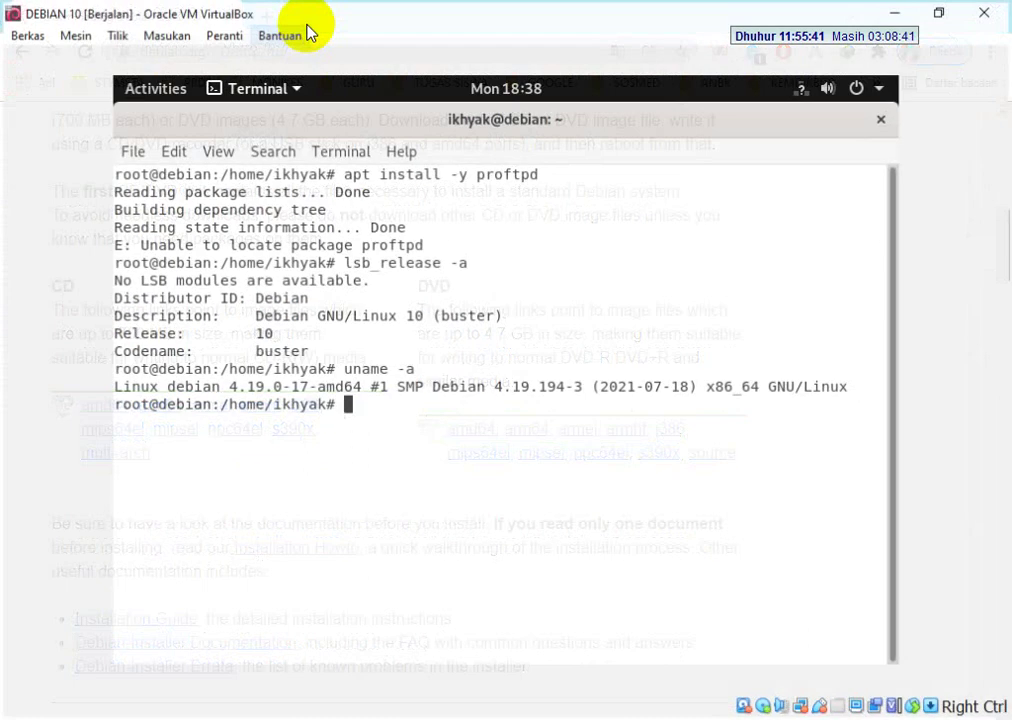
left_click(226, 33)
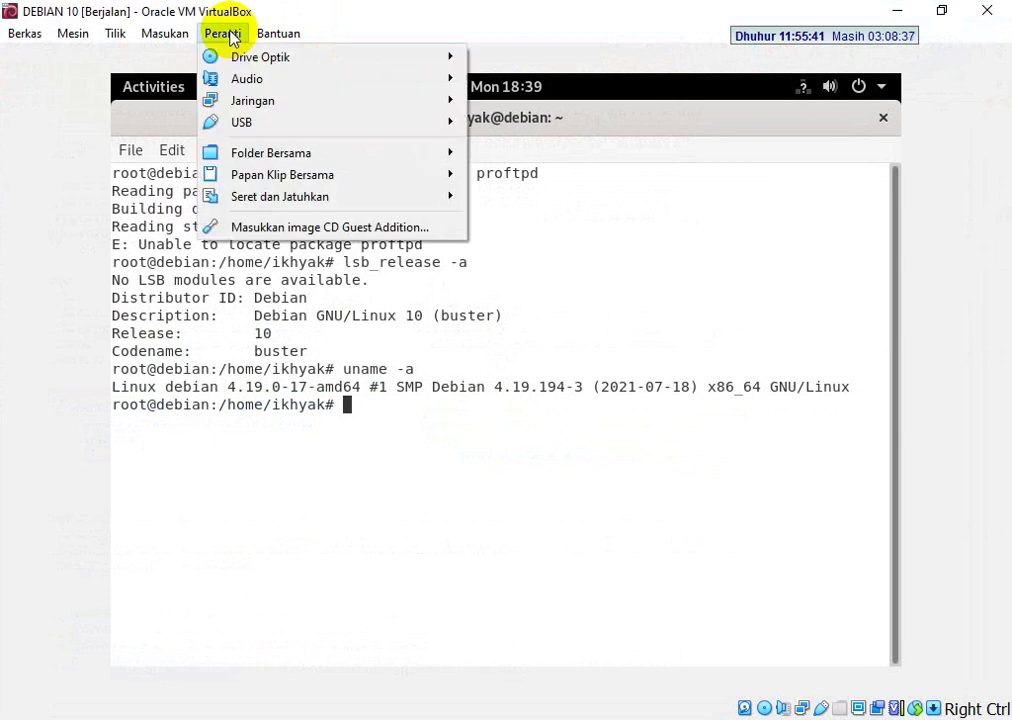
mouse_move(243, 61)
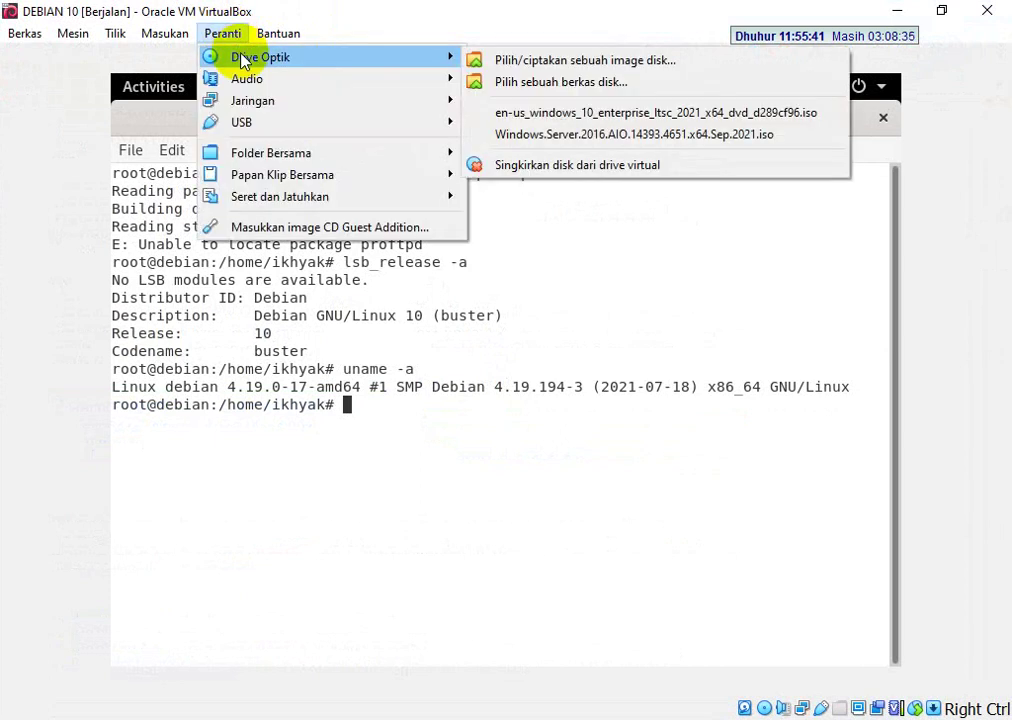
mouse_move(247, 84)
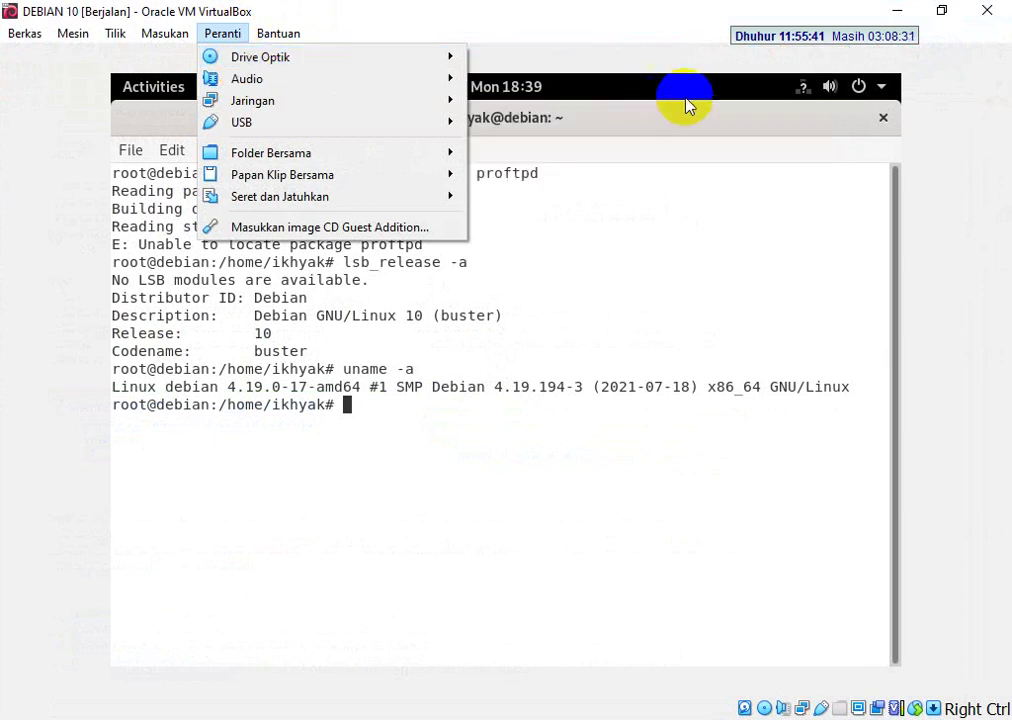
mouse_move(434, 61)
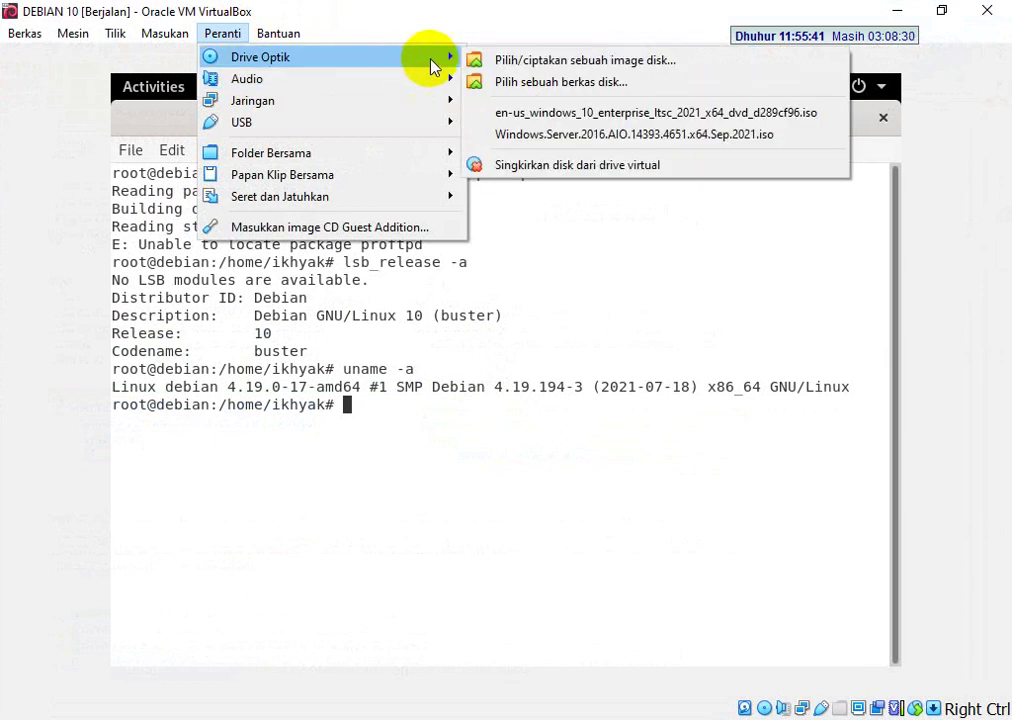
left_click(509, 86)
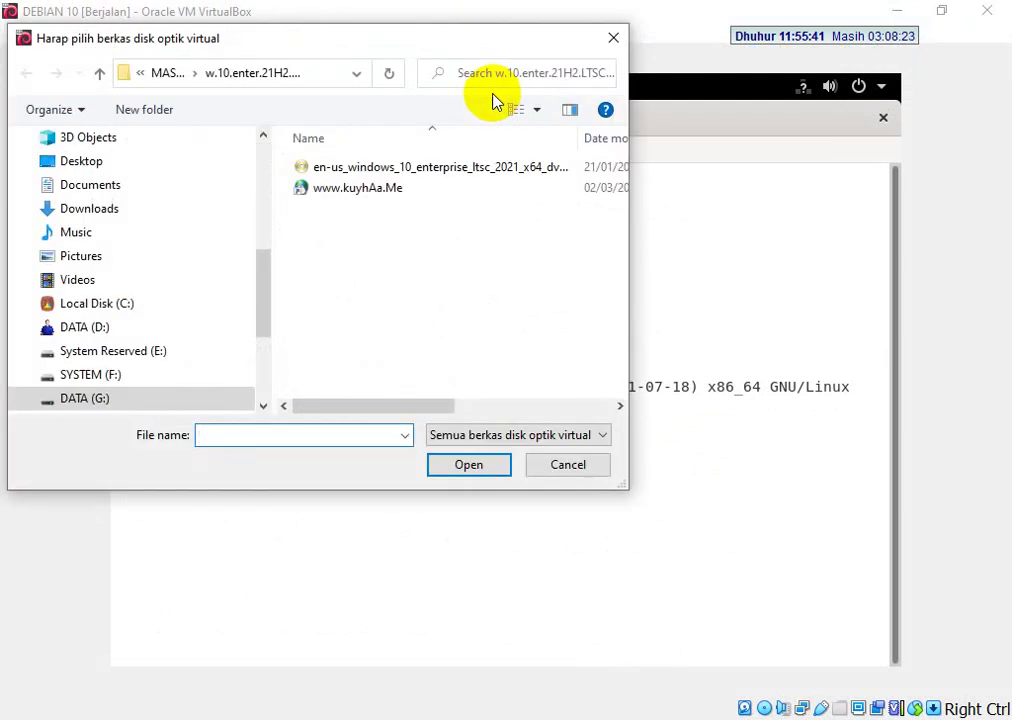
Browse to the ISO folder inside Master Programs on Local Disk (H:).
left_click_drag(254, 276, 255, 323)
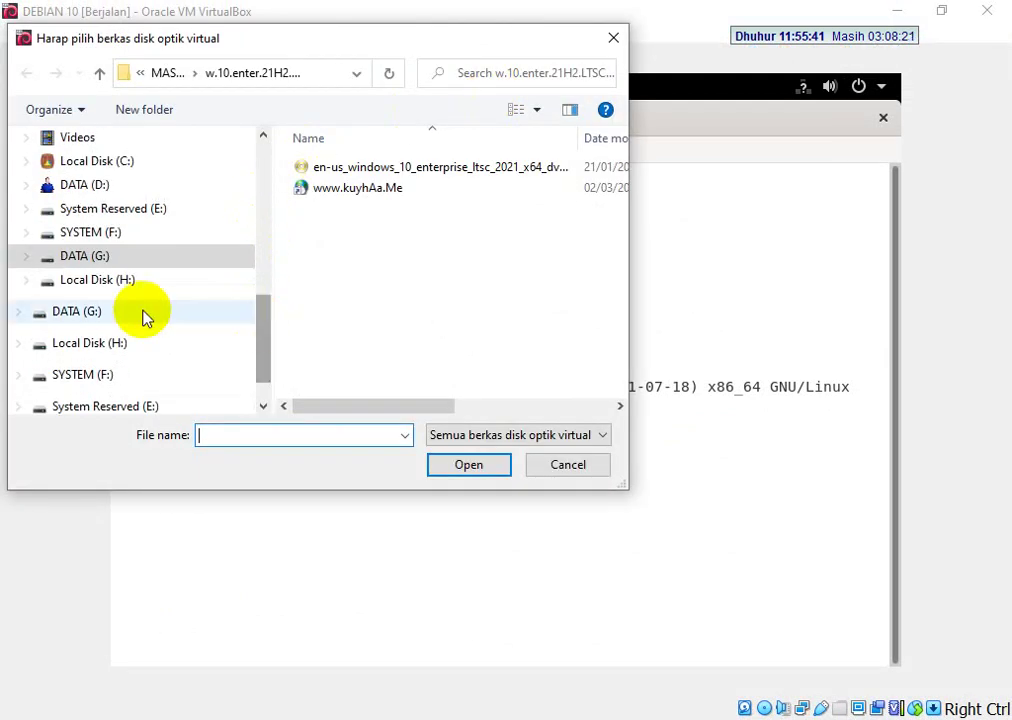
left_click(123, 285)
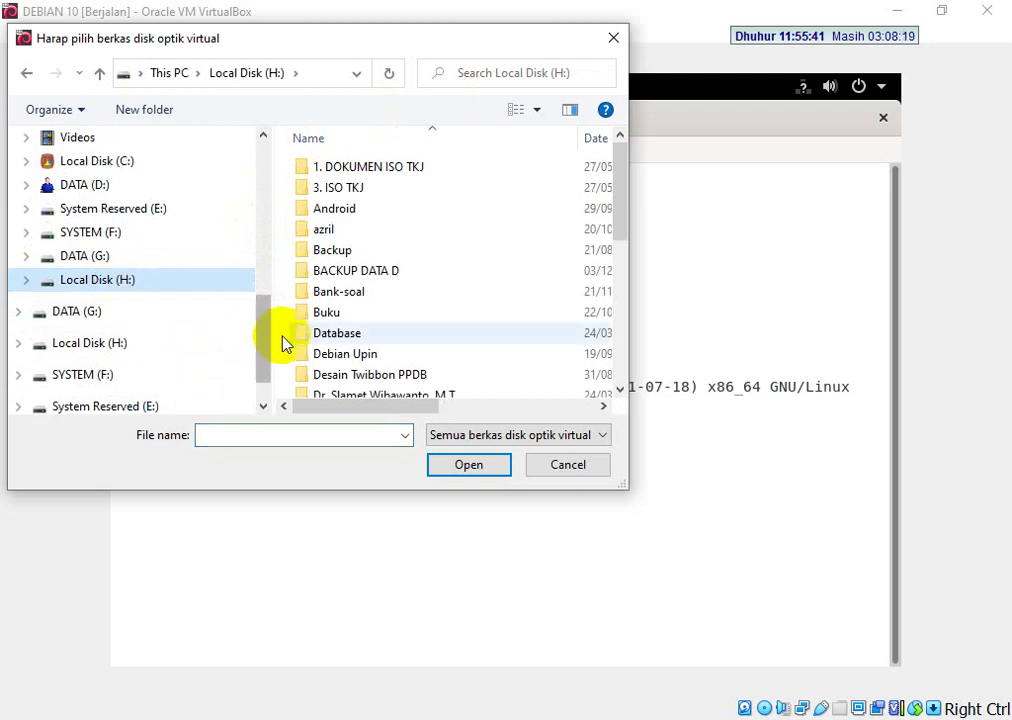
scroll(362, 305, "down", 1)
scroll(362, 310, "down", 5)
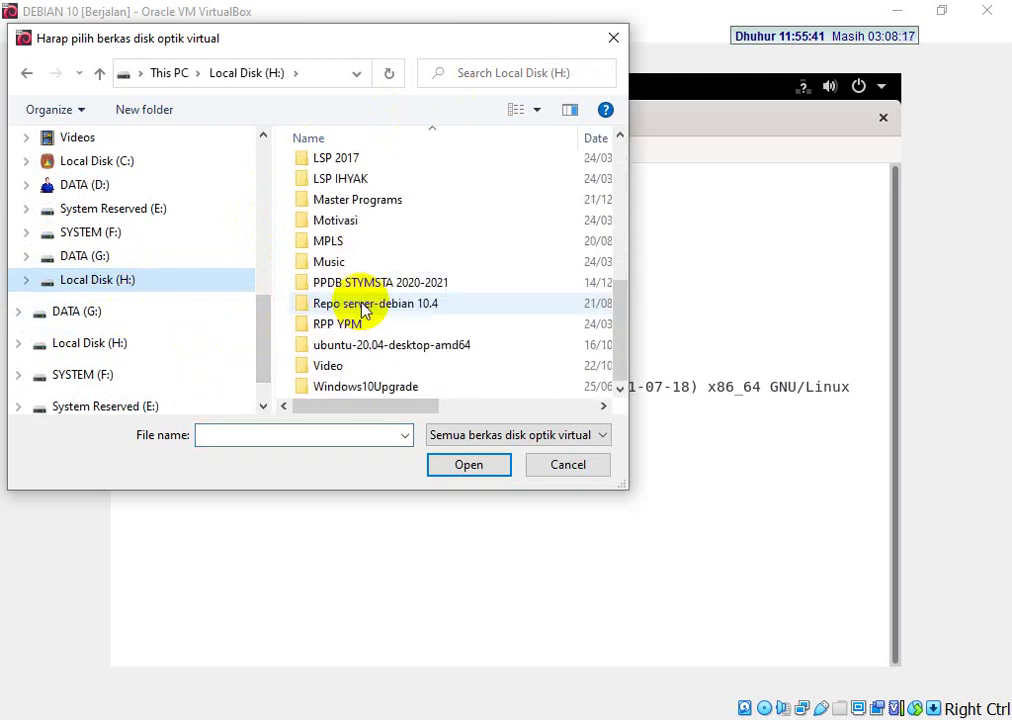
scroll(362, 305, "up", 6)
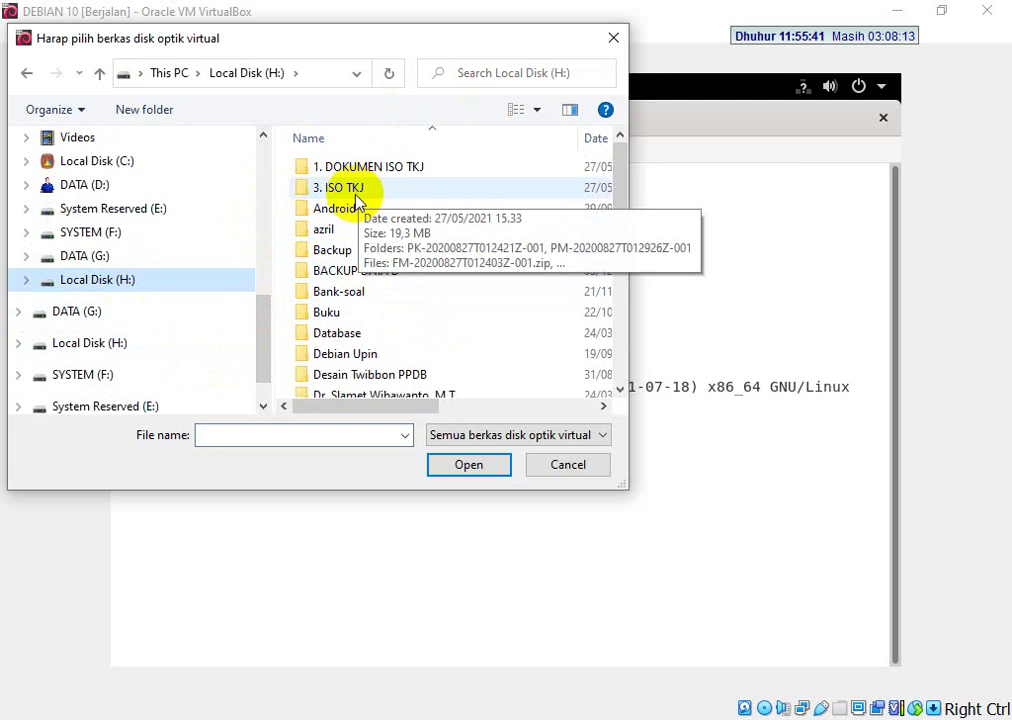
scroll(370, 220, "down", 5)
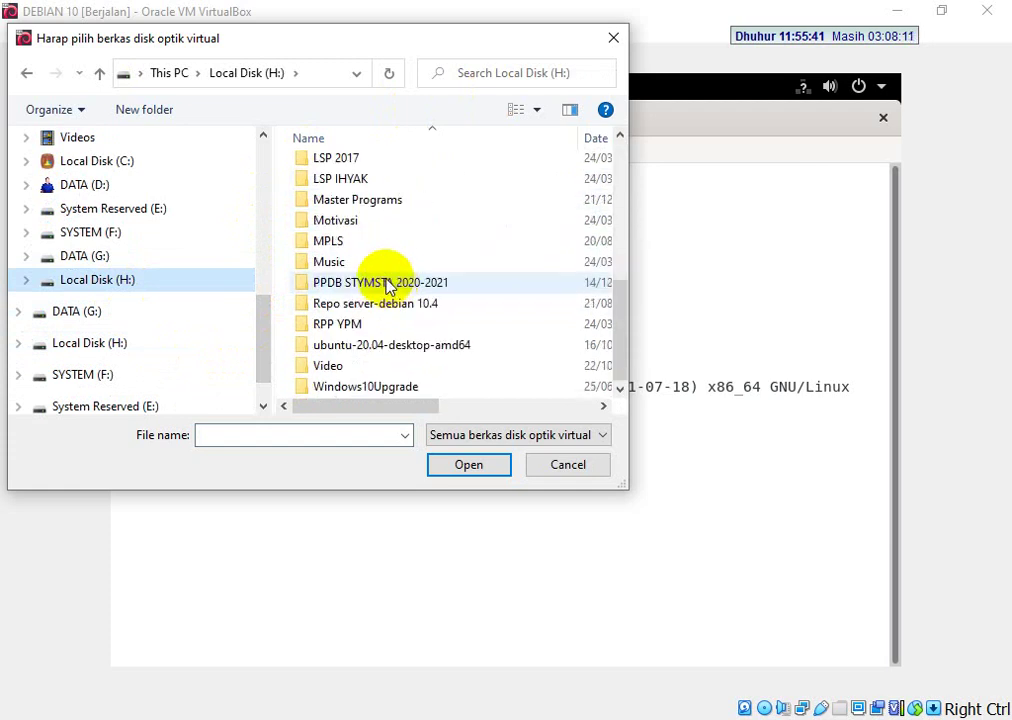
double_click(372, 203)
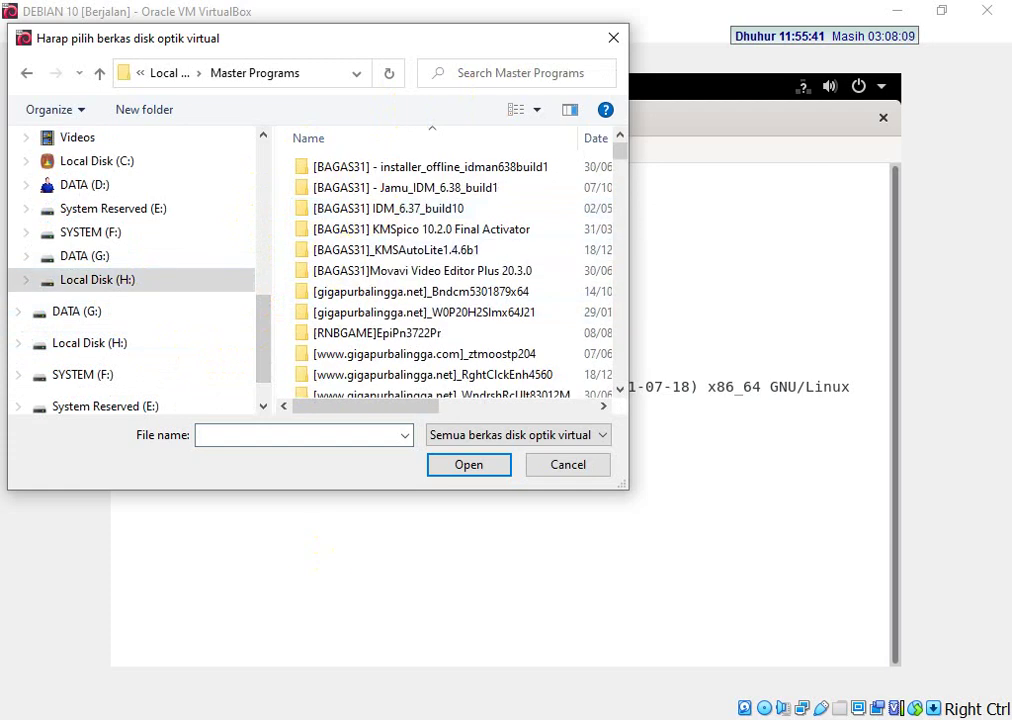
scroll(343, 287, "down", 20)
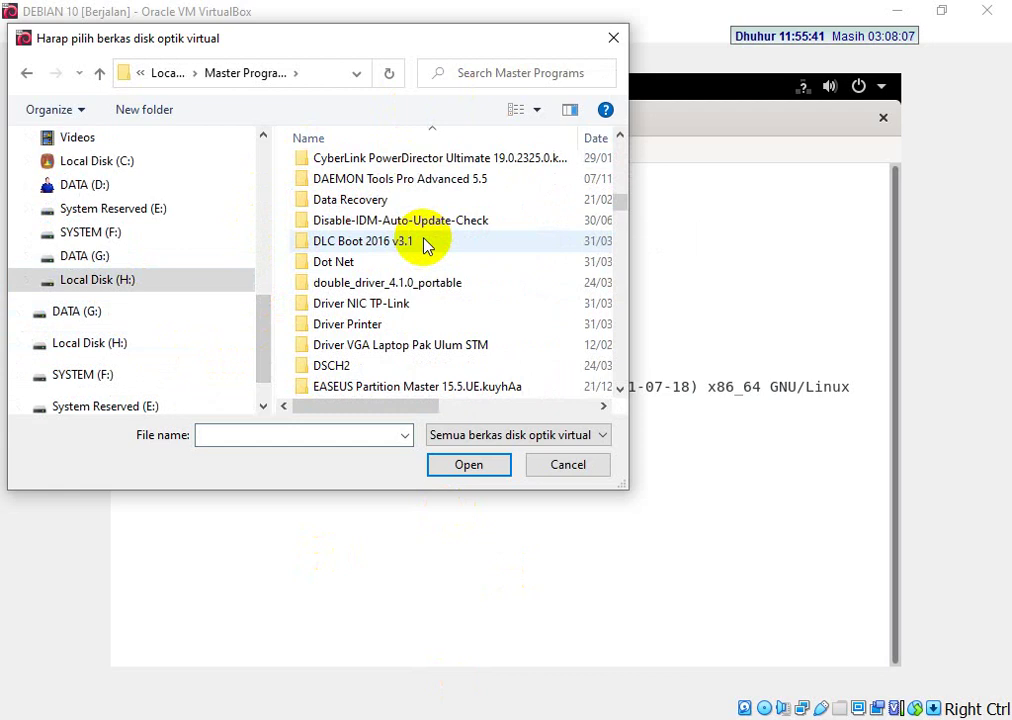
scroll(428, 220, "down", 6)
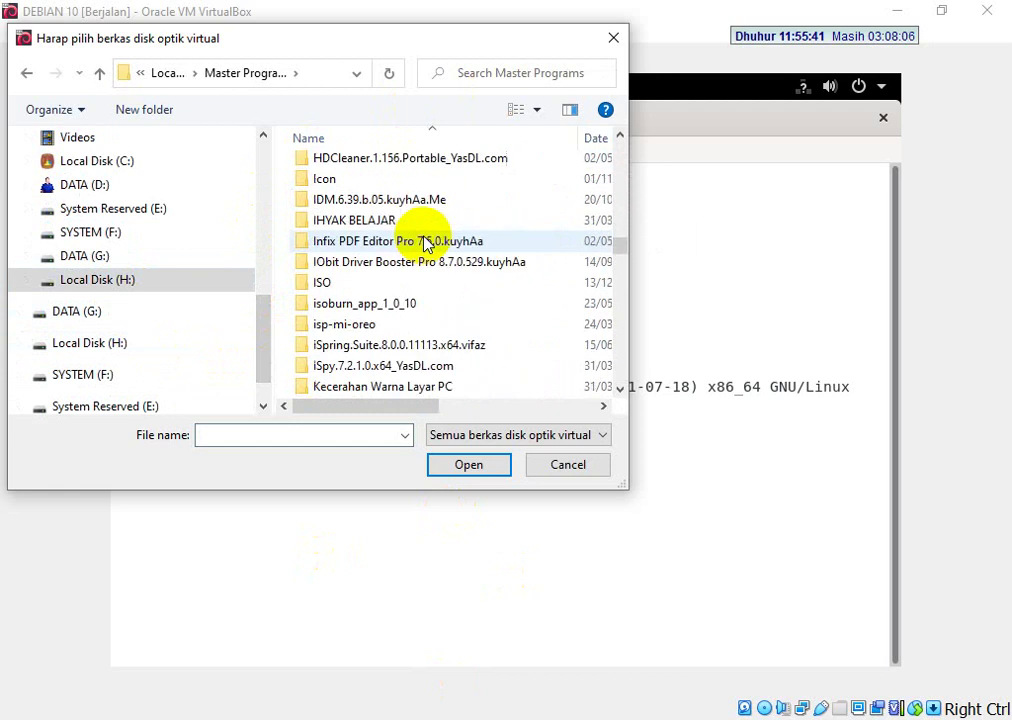
double_click(318, 284)
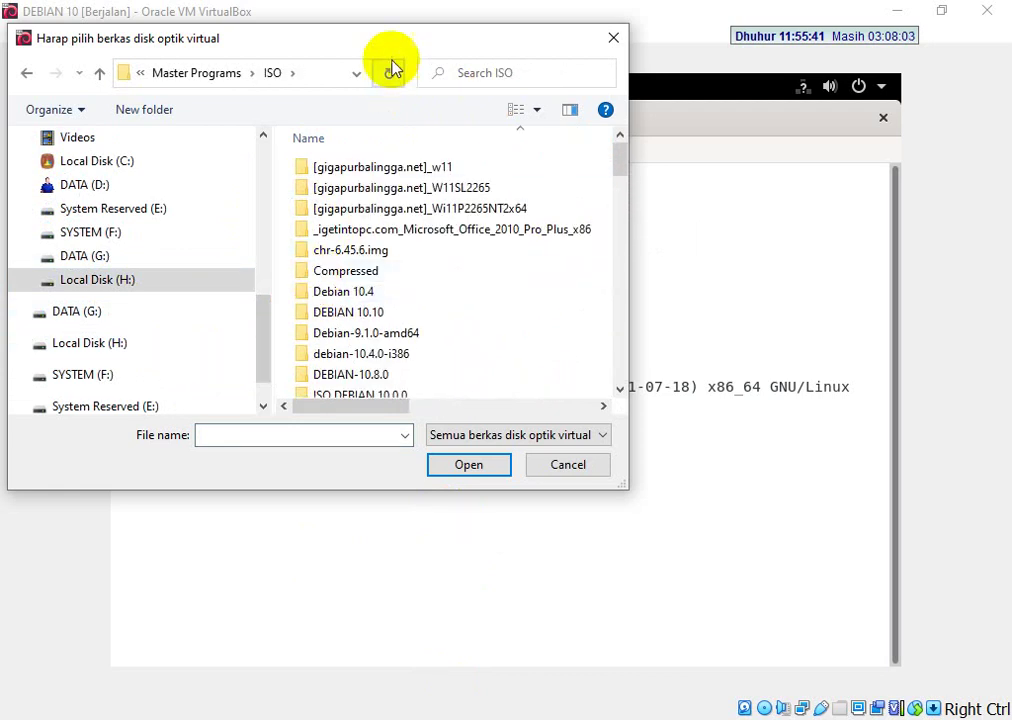
Mount debian-10.10.0-amd64-DVD-1.iso from the DEBIAN 10.10 folder in the virtual optical drive.
left_click_drag(394, 40, 484, 64)
scroll(484, 336, "down", 2)
scroll(484, 338, "down", 1)
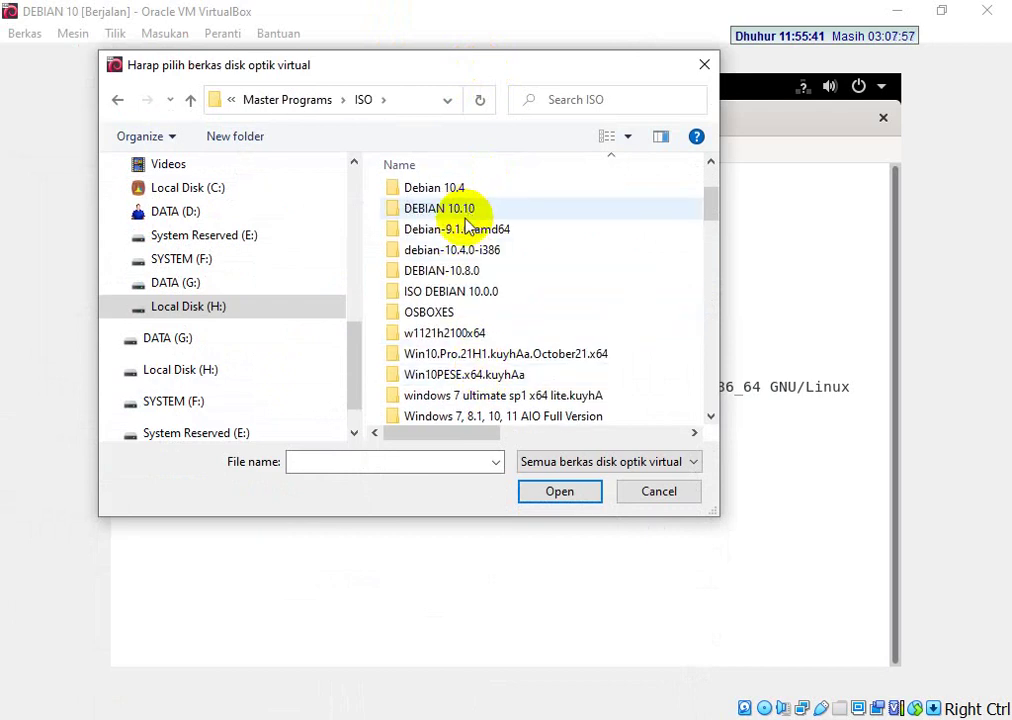
double_click(468, 216)
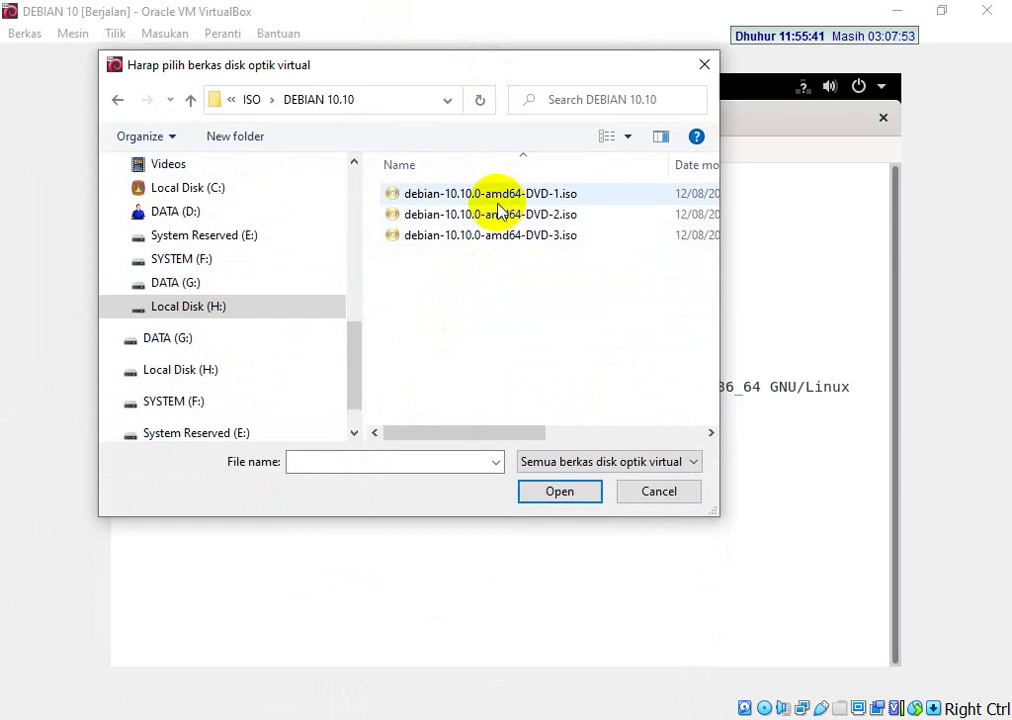
double_click(556, 197)
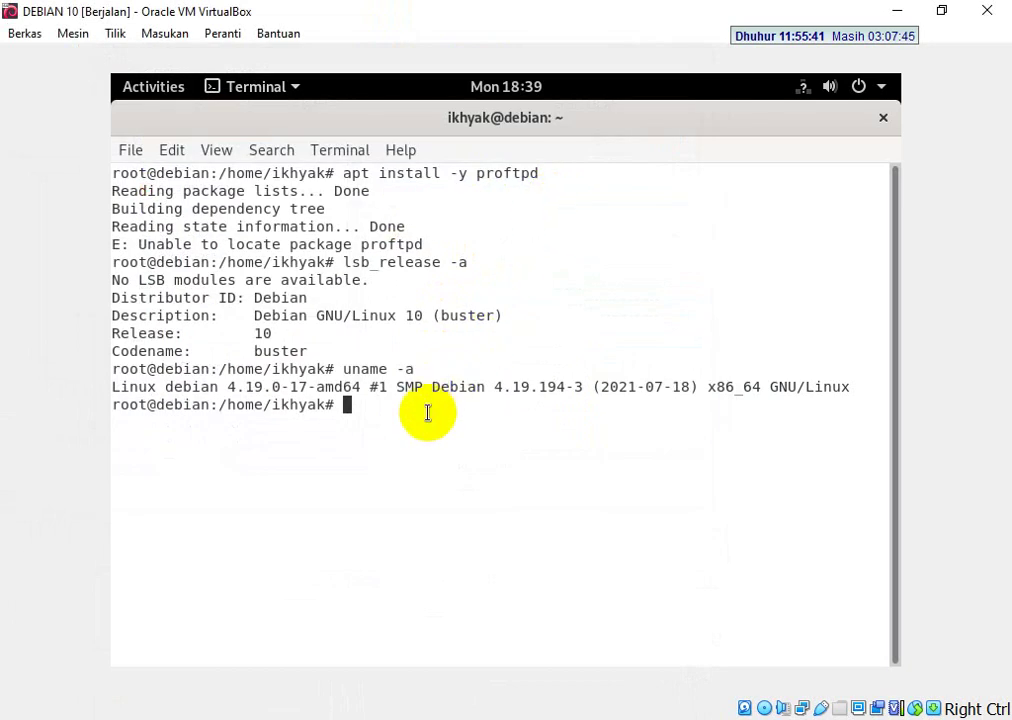
Add the mounted DVD-1 disc as a package source by running apt-cdrom add in the terminal.
type("apt-")
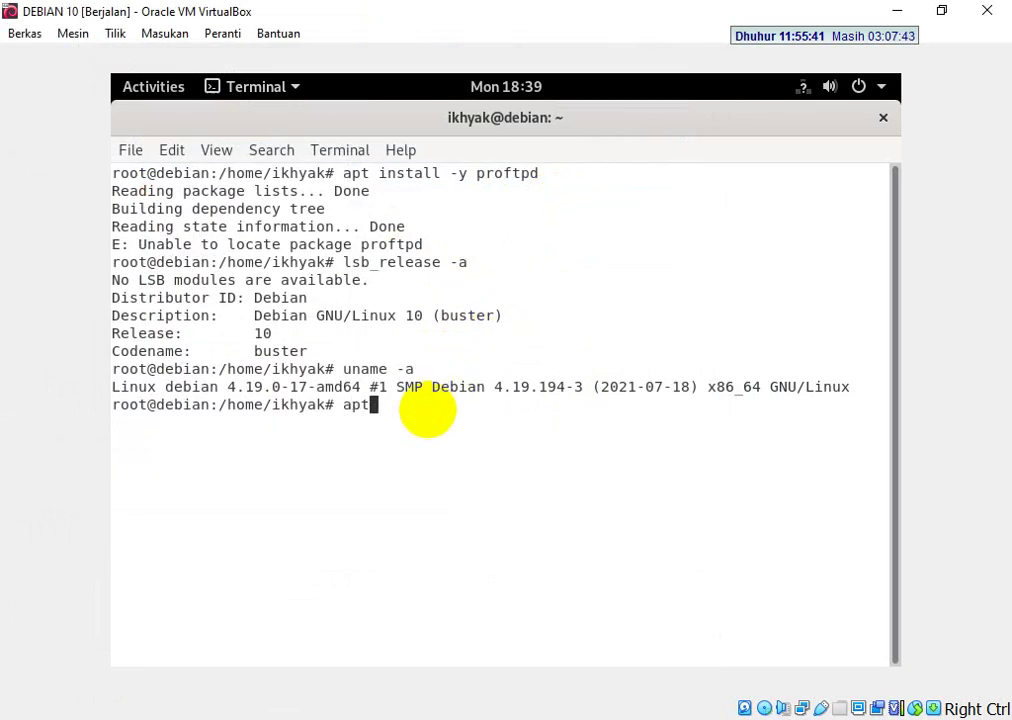
type("cdrom add")
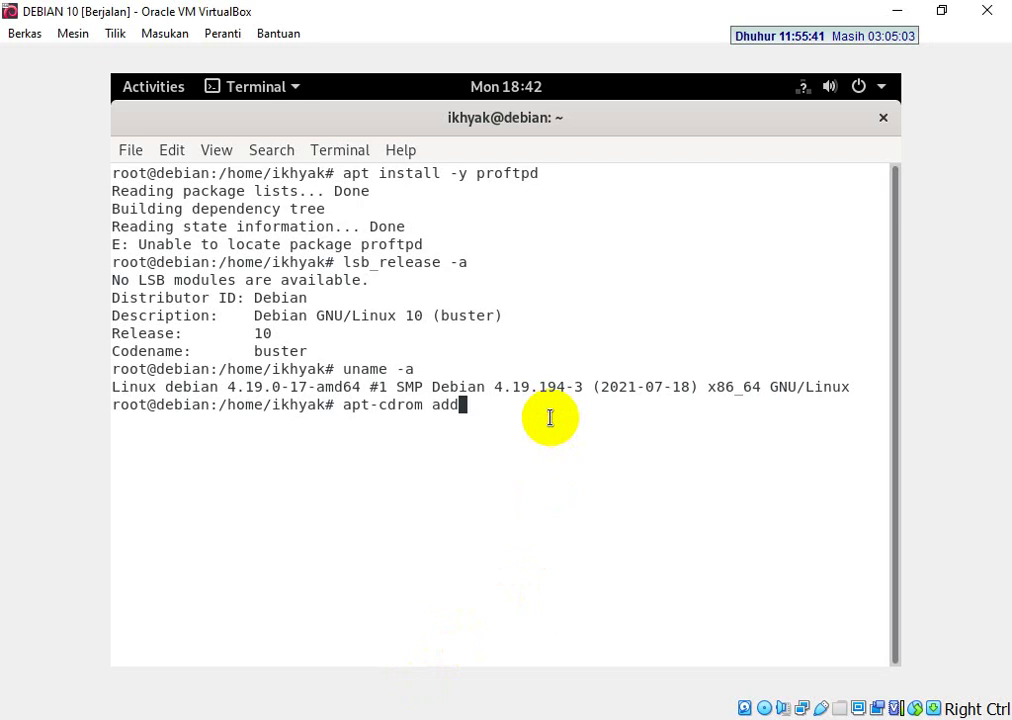
key("Return")
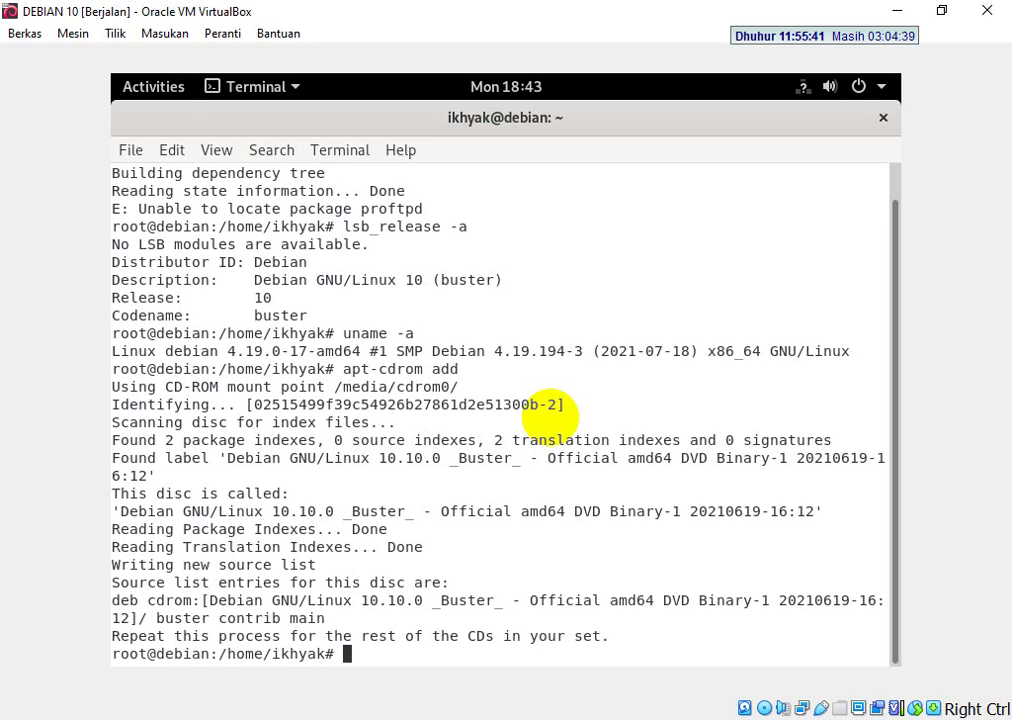
Clear the terminal screen.
type("clear")
key("BackSpace")
key("BackSpace")
key("BackSpace")
key("BackSpace")
key("BackSpace")
key("ctrl+l")
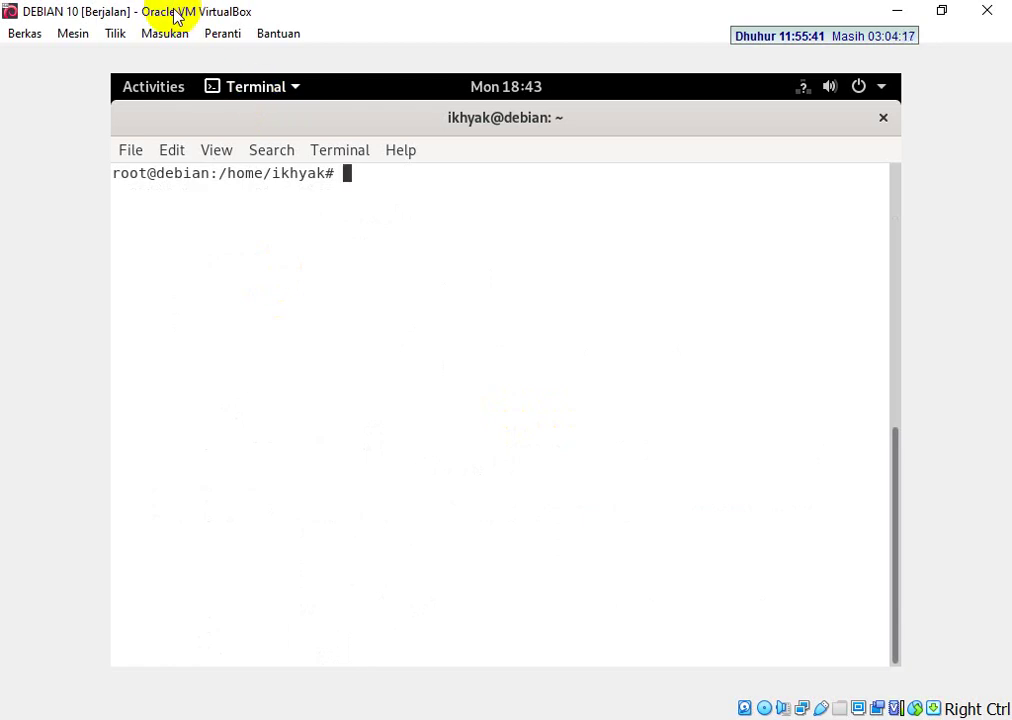
Switch the virtual machine to scaled view and try to install proftpd with apt install -y proftpd.
key("Control_R+f")
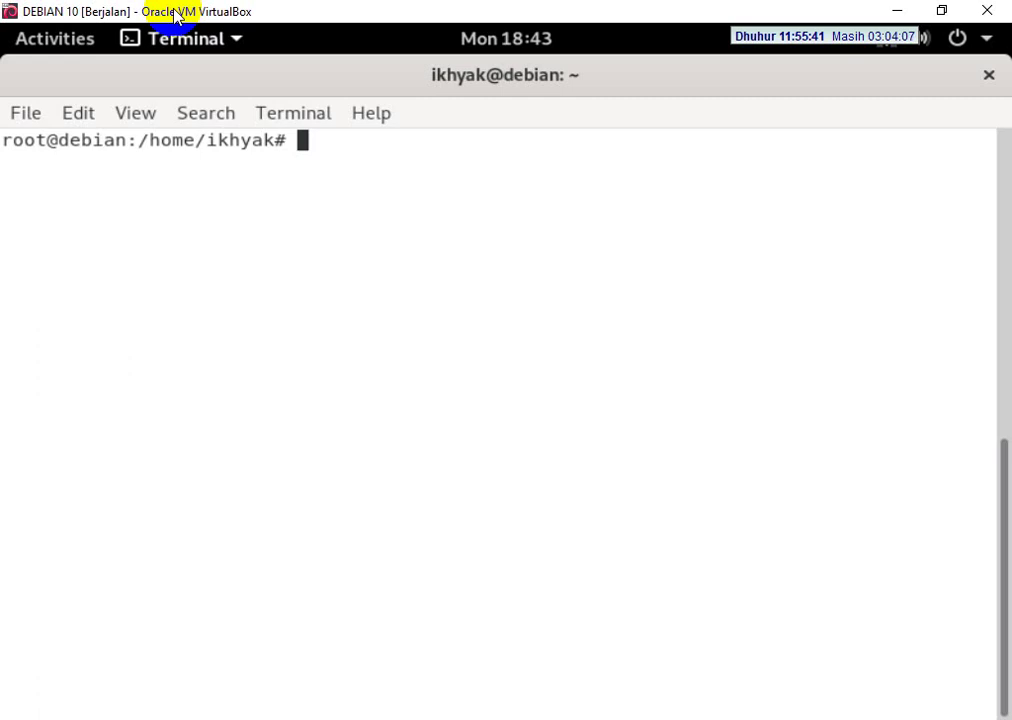
key("Control_R+c")
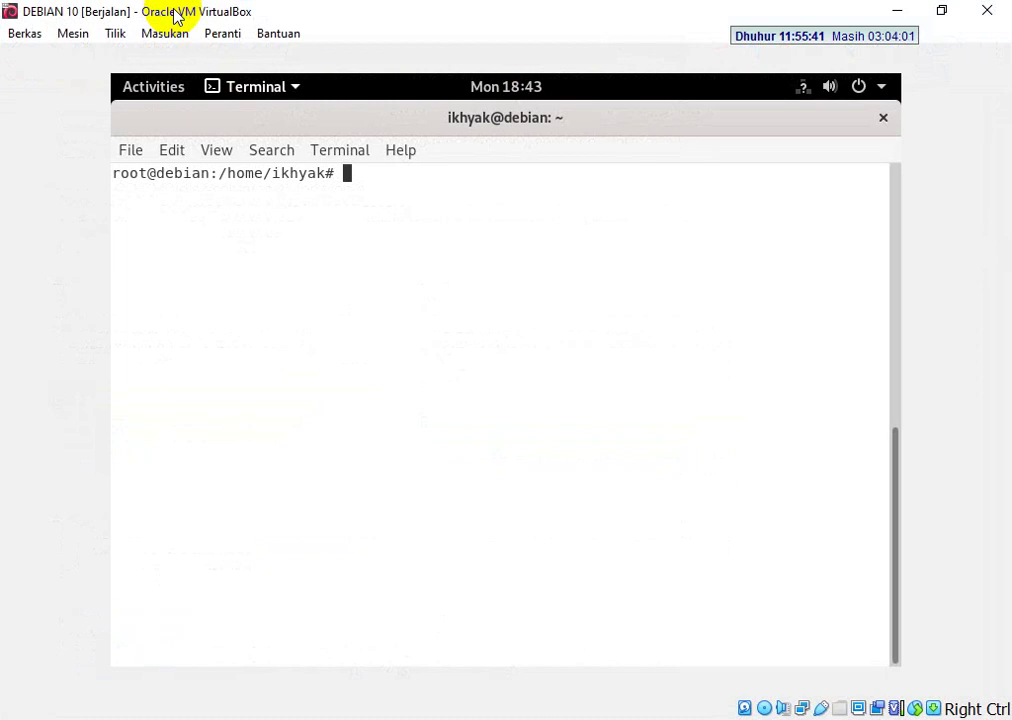
key("Control_R+c")
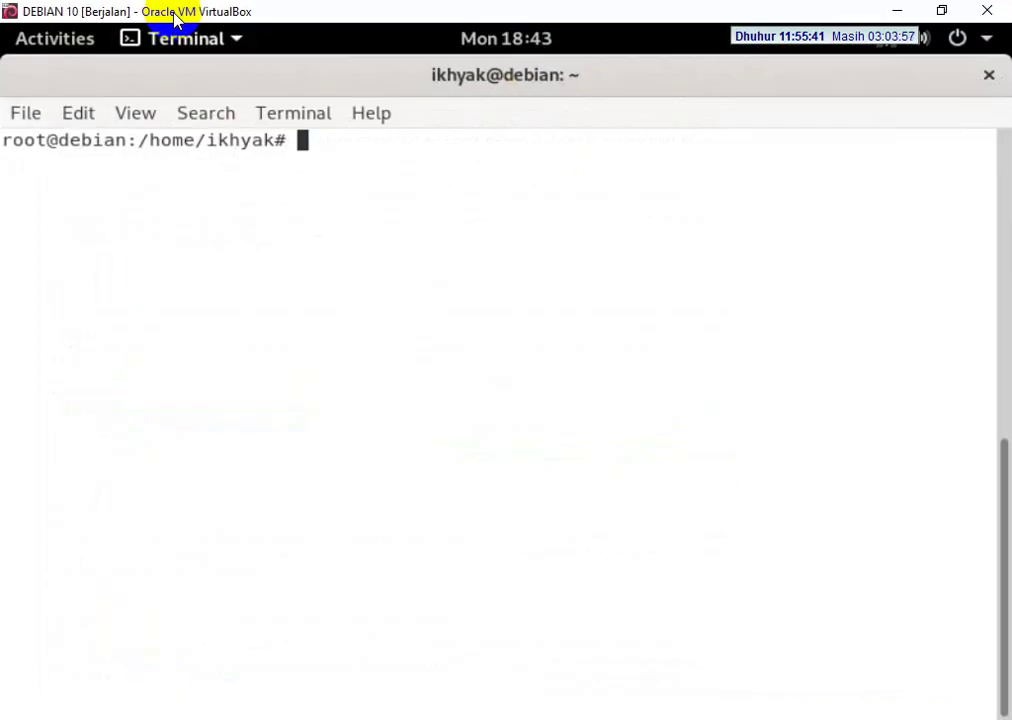
type("apt-cdrom add")
key("ctrl+u")
key("Up")
key("Up")
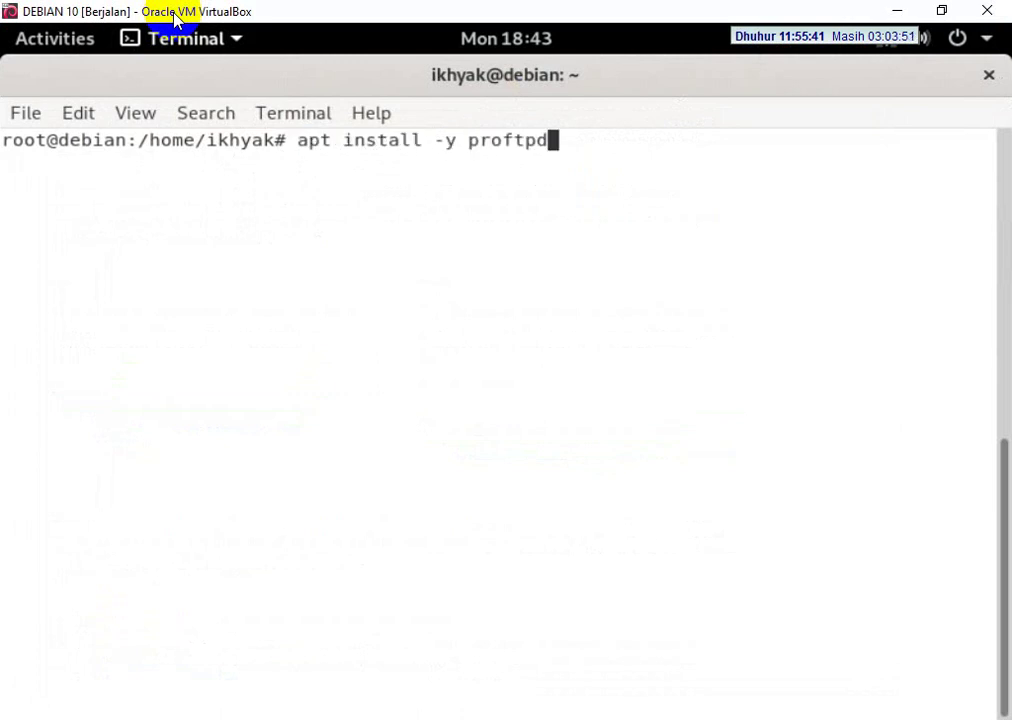
key("Return")
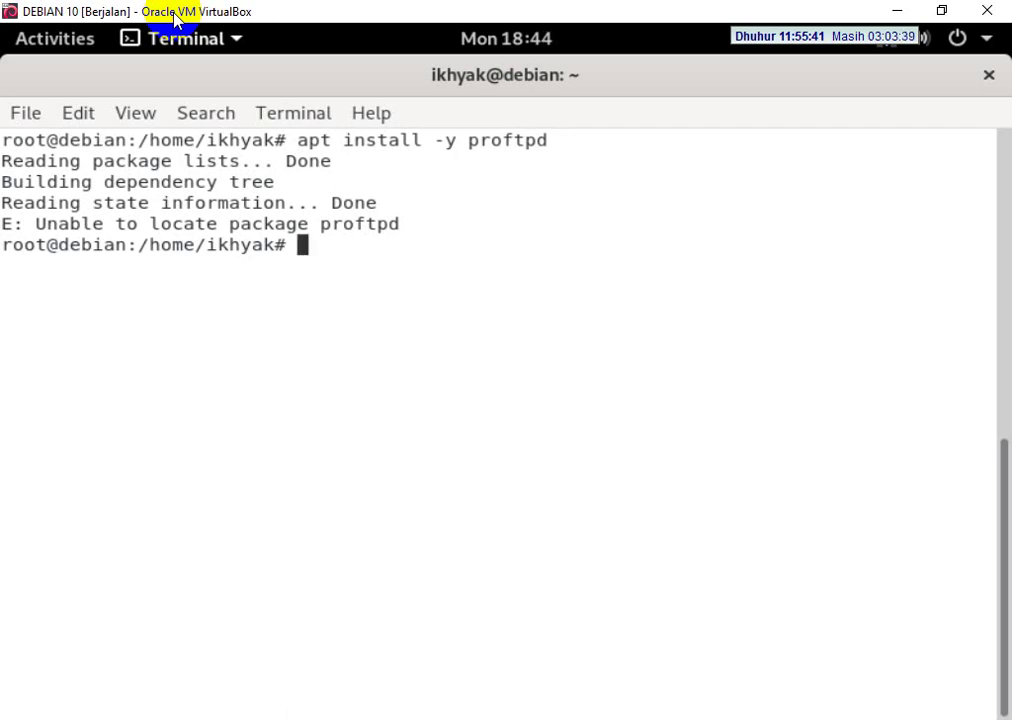
Mount debian-10.10.0-amd64-DVD-2.iso in the virtual optical drive, forcing the current disc to unmount.
key("Control_R+f")
left_click(222, 33)
mouse_move(333, 75)
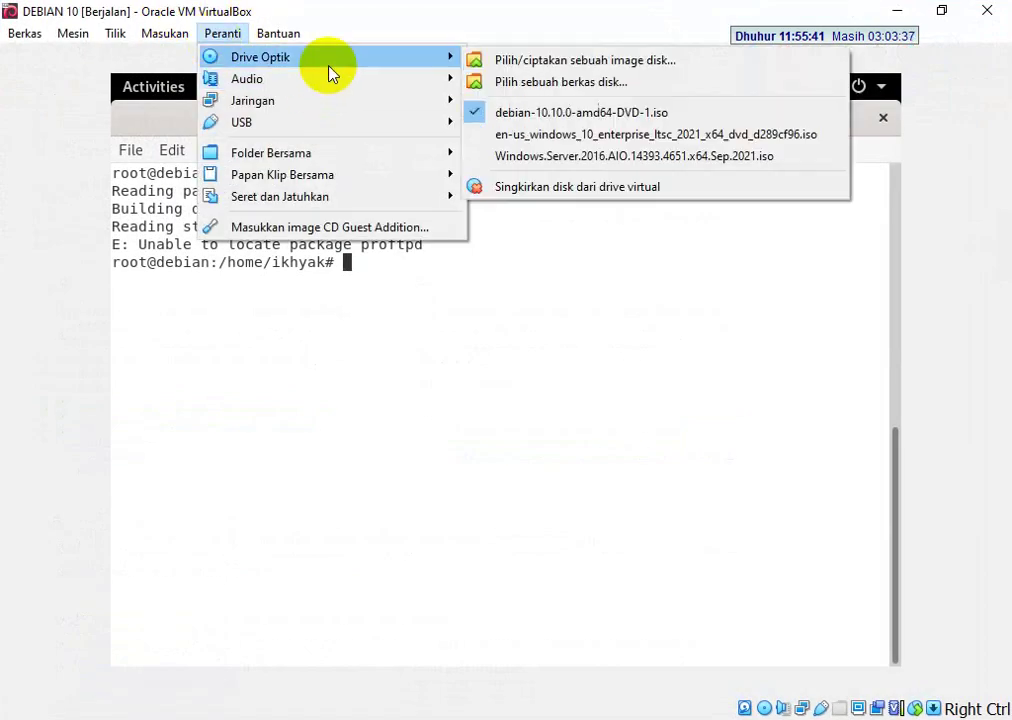
left_click(507, 85)
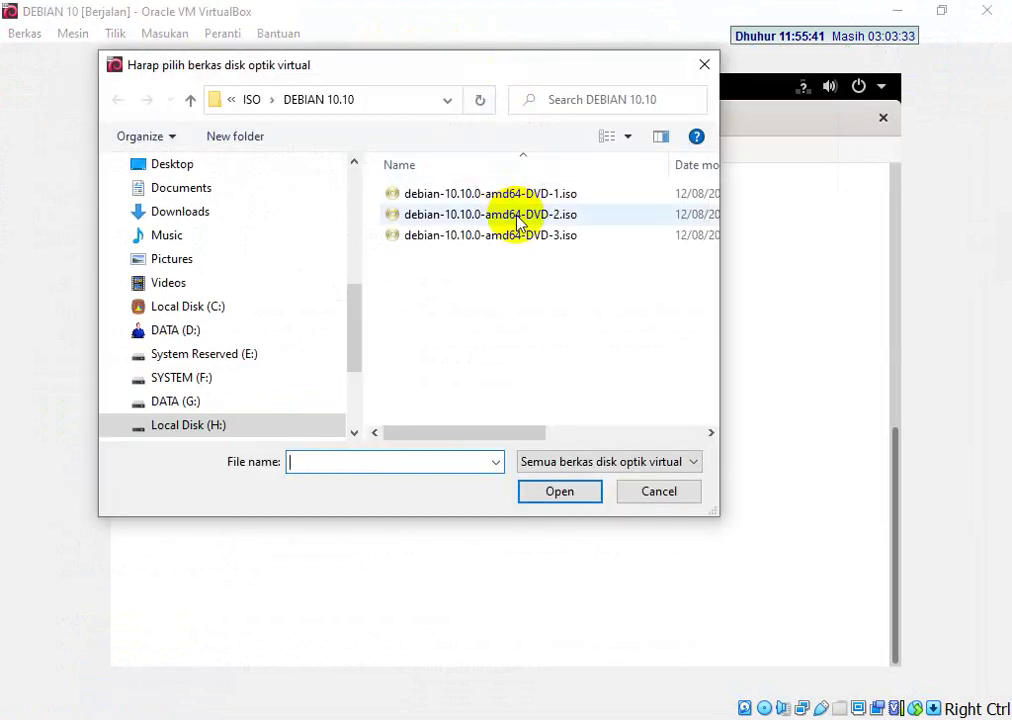
double_click(518, 222)
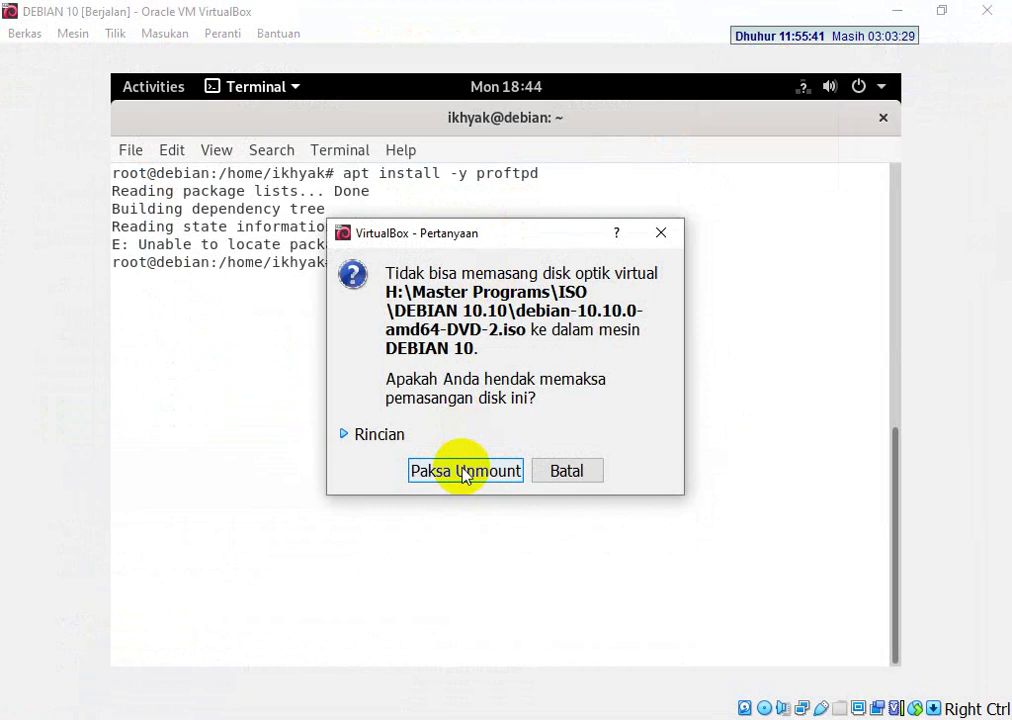
left_click(463, 472)
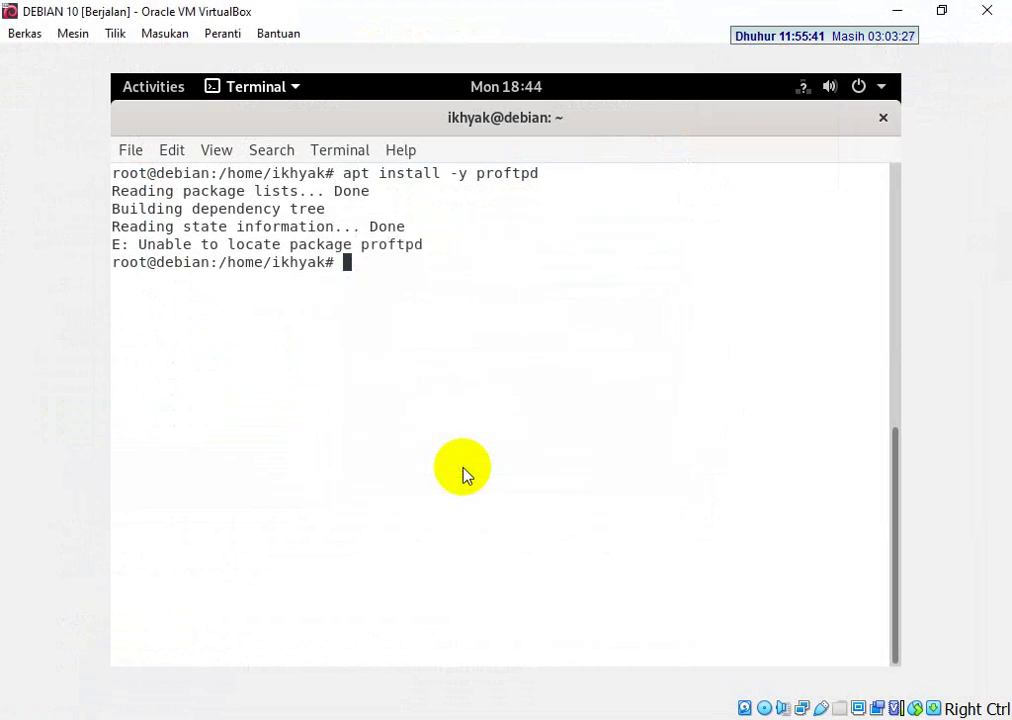
Run apt-cdrom add again and continue past the disc request to add DVD-2 as a package source.
key("Up")
key("Up")
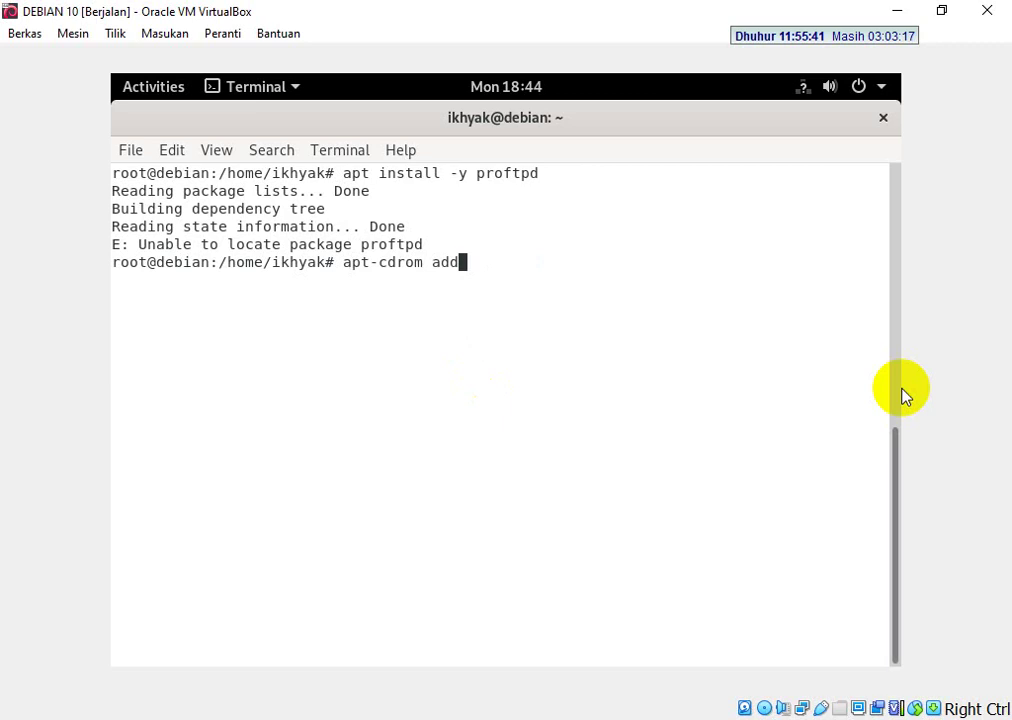
key("Return")
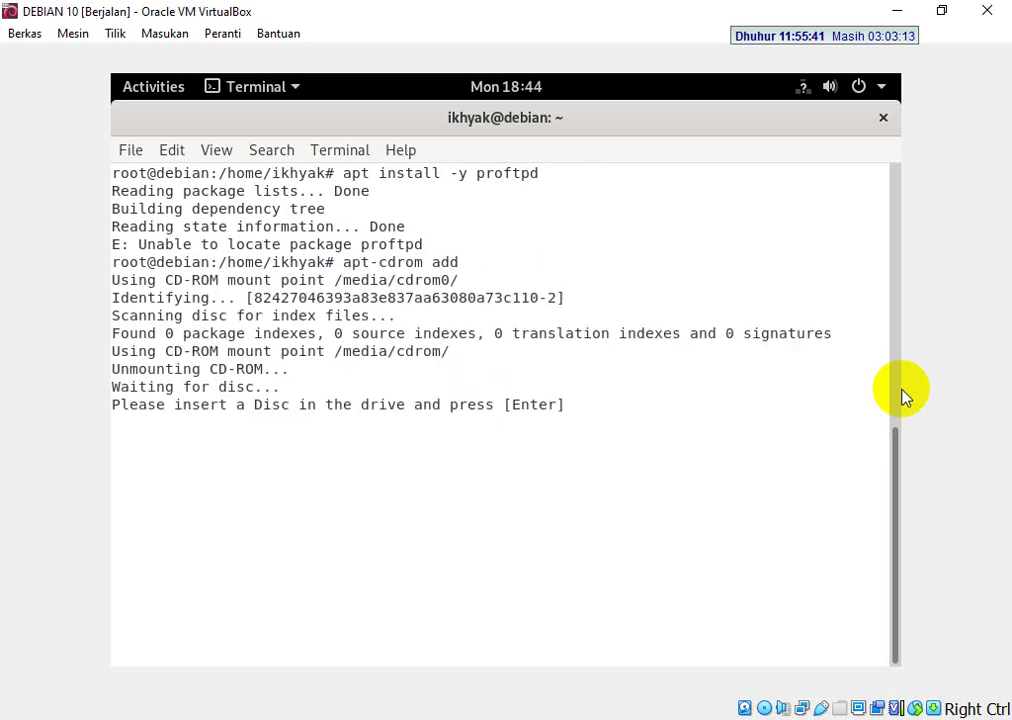
key("Return")
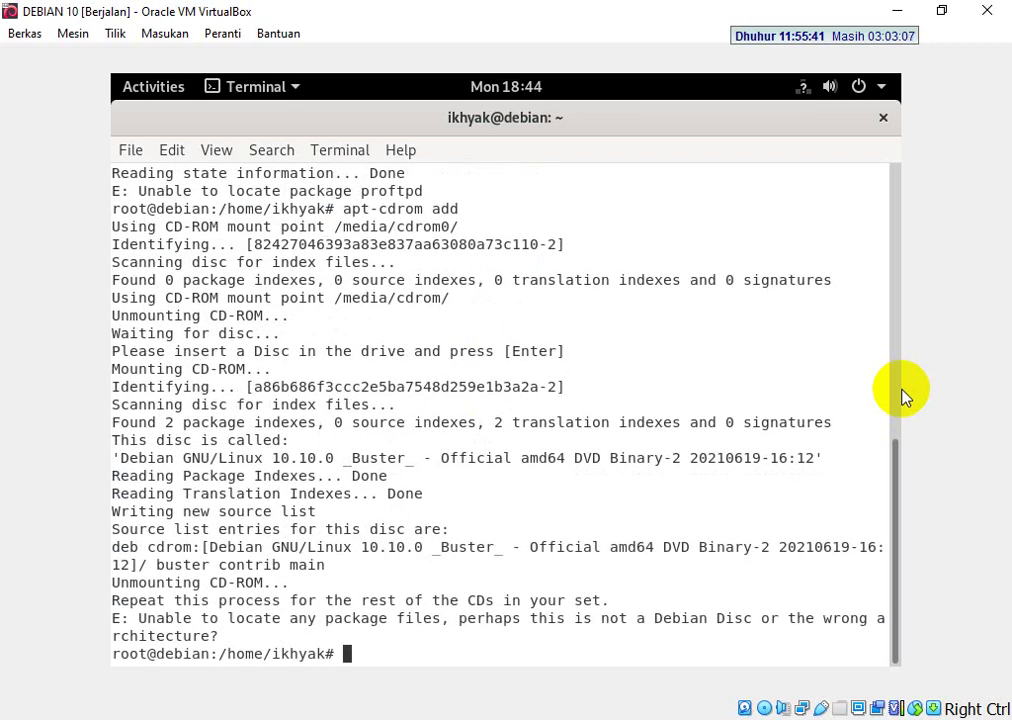
Clear the terminal and try to install proftpd with apt install -y proftpd.
key("ctrl+l")
type("apt install -y proftpd")
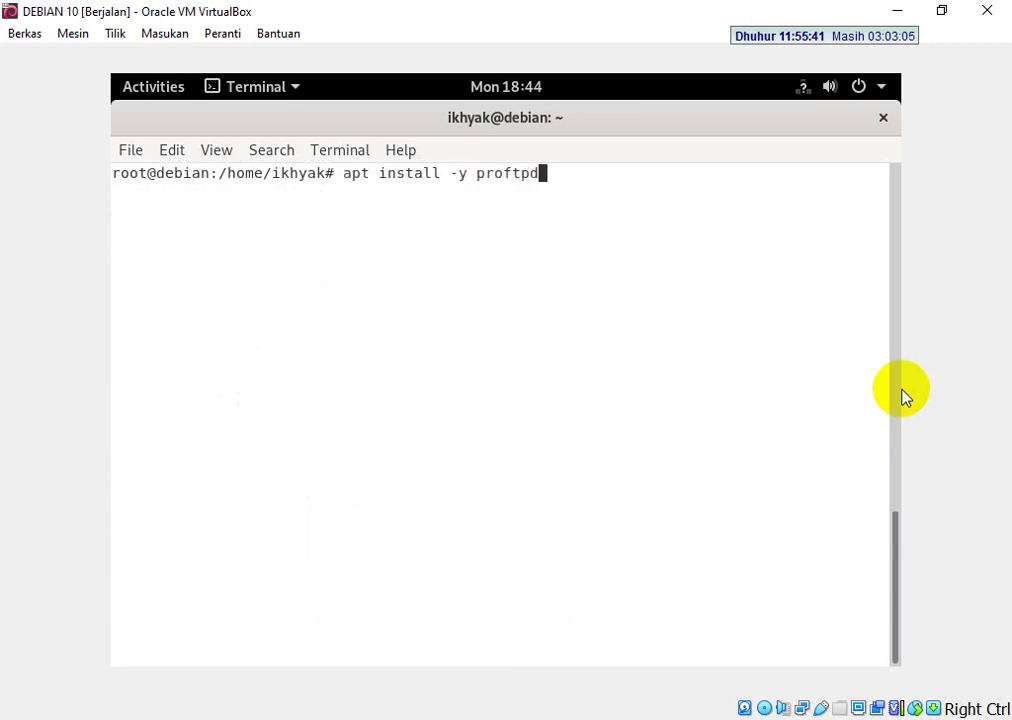
key("Return")
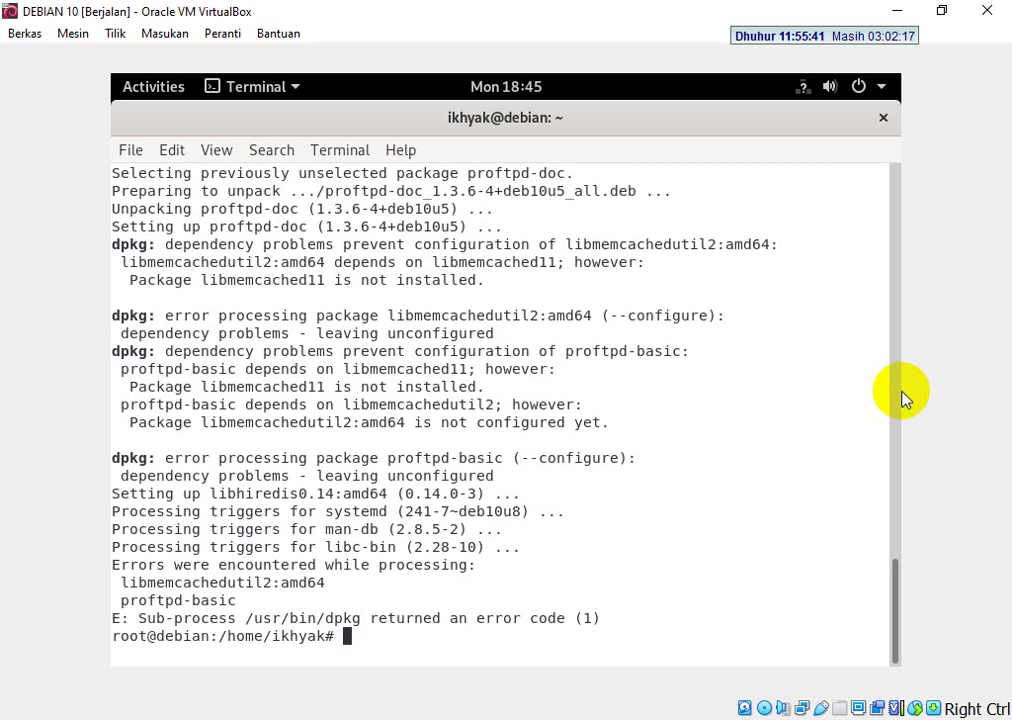
key("ctrl+l")
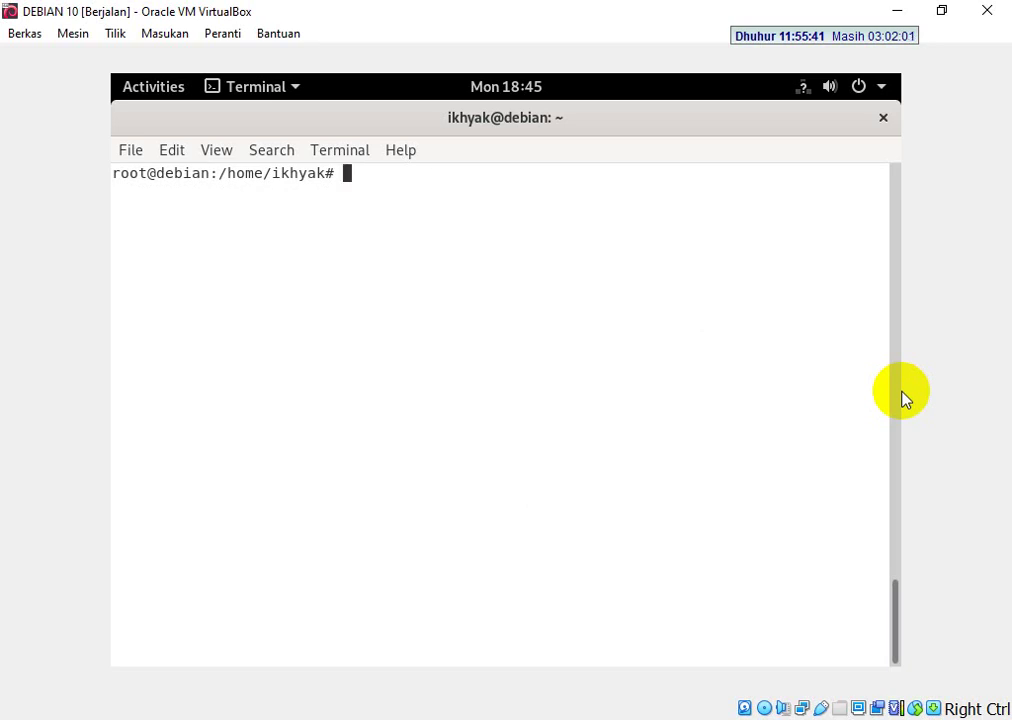
type("adduser")
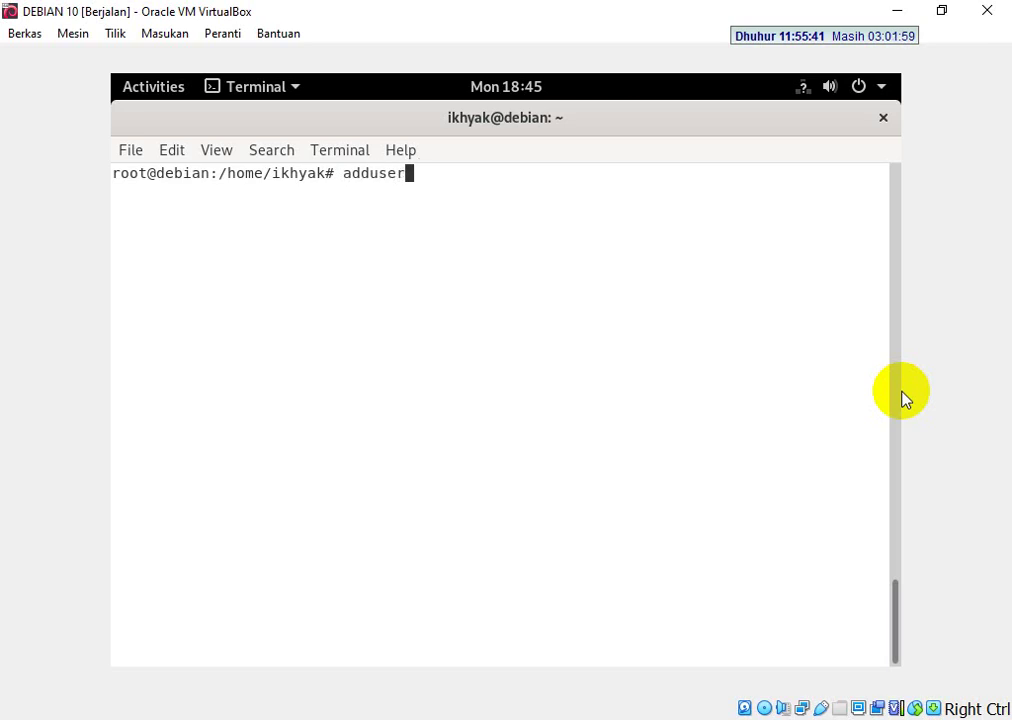
key("BackSpace")
key("BackSpace")
key("BackSpace")
key("BackSpace")
key("BackSpace")
key("BackSpace")
key("BackSpace")
key("BackSpace")
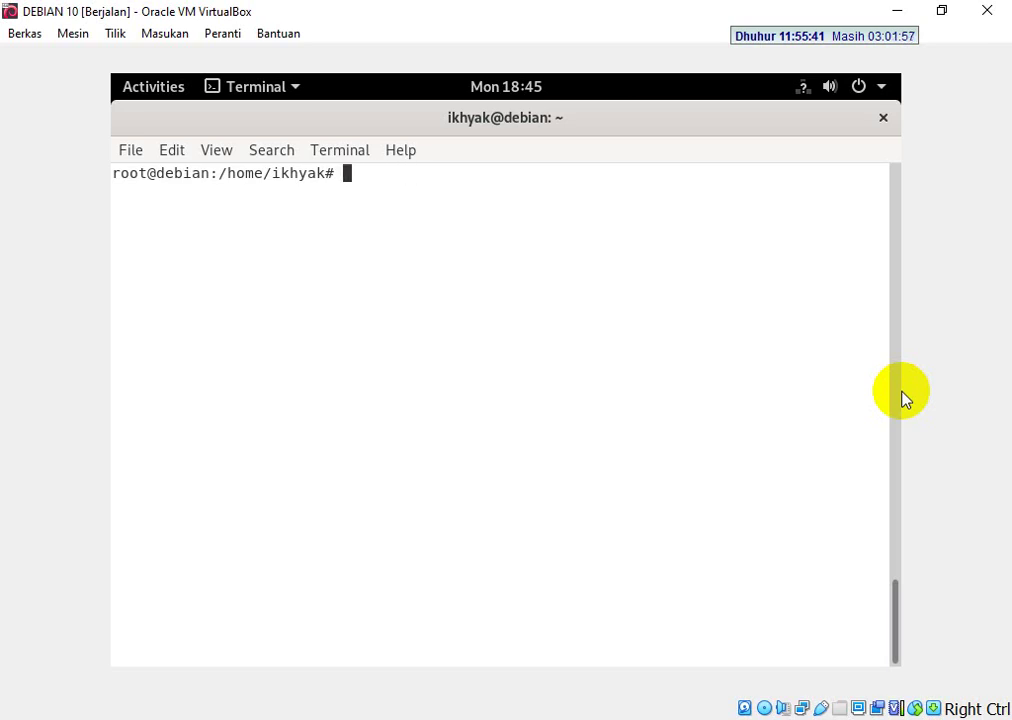
Create a new user account with sudo adduser and enter and confirm the account password.
type("sudo adduser")
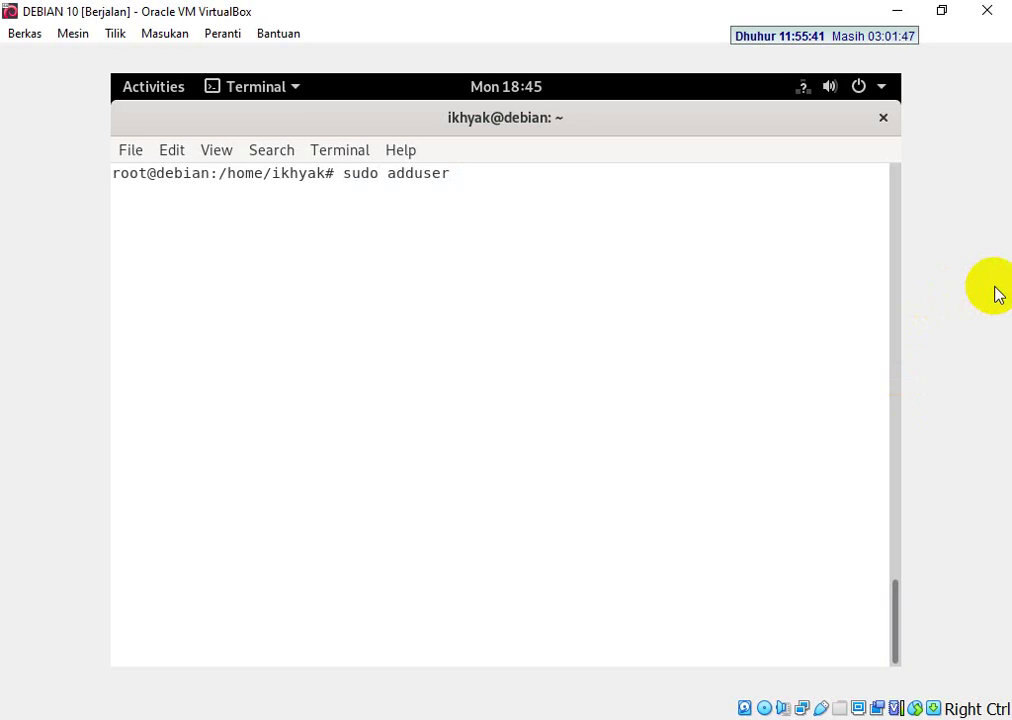
type("ferdi")
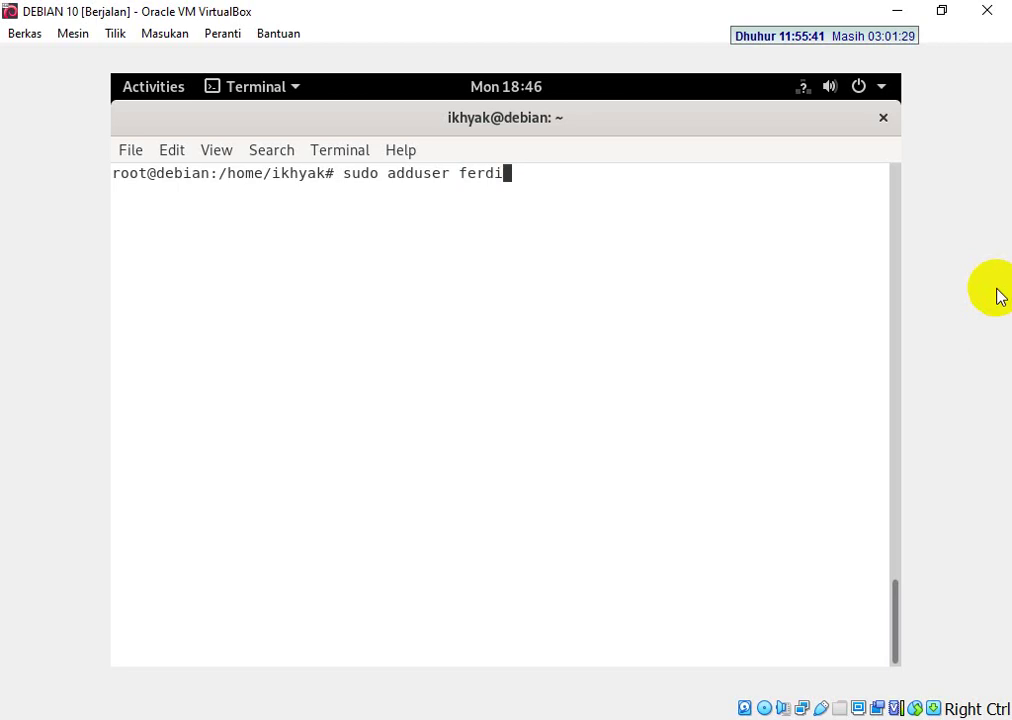
key("Return")
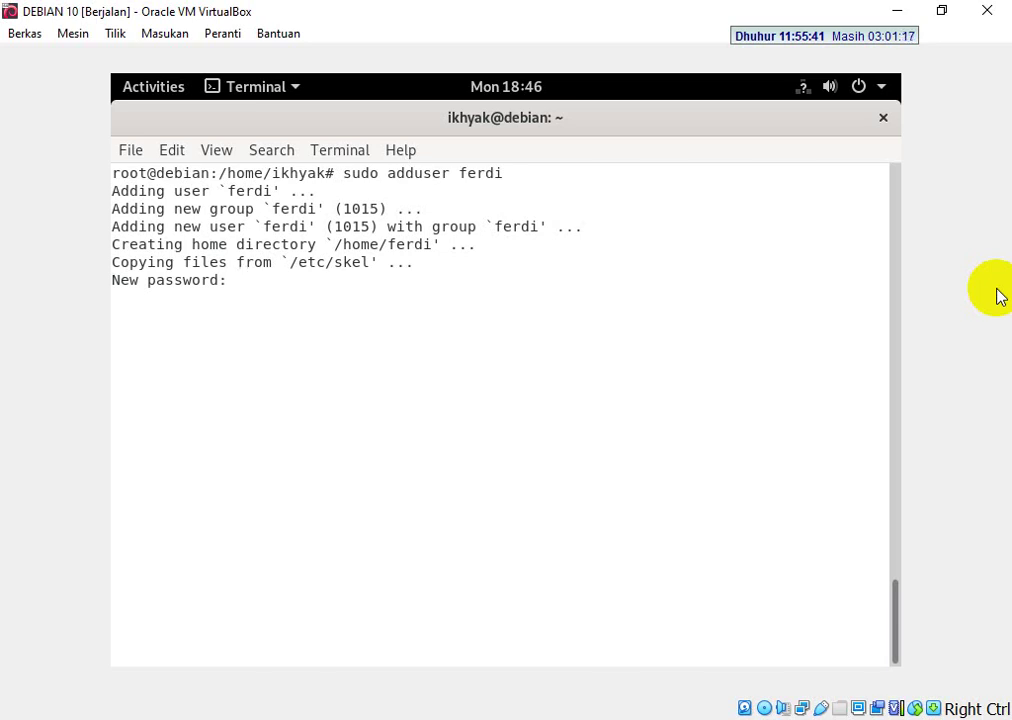
key("Return")
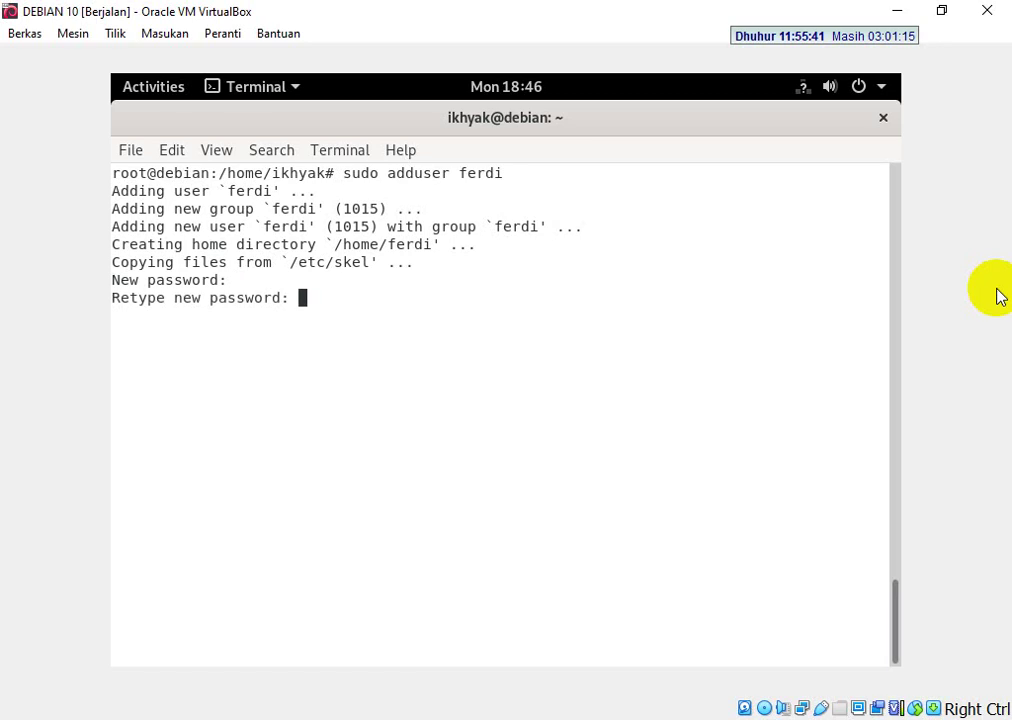
key("Return")
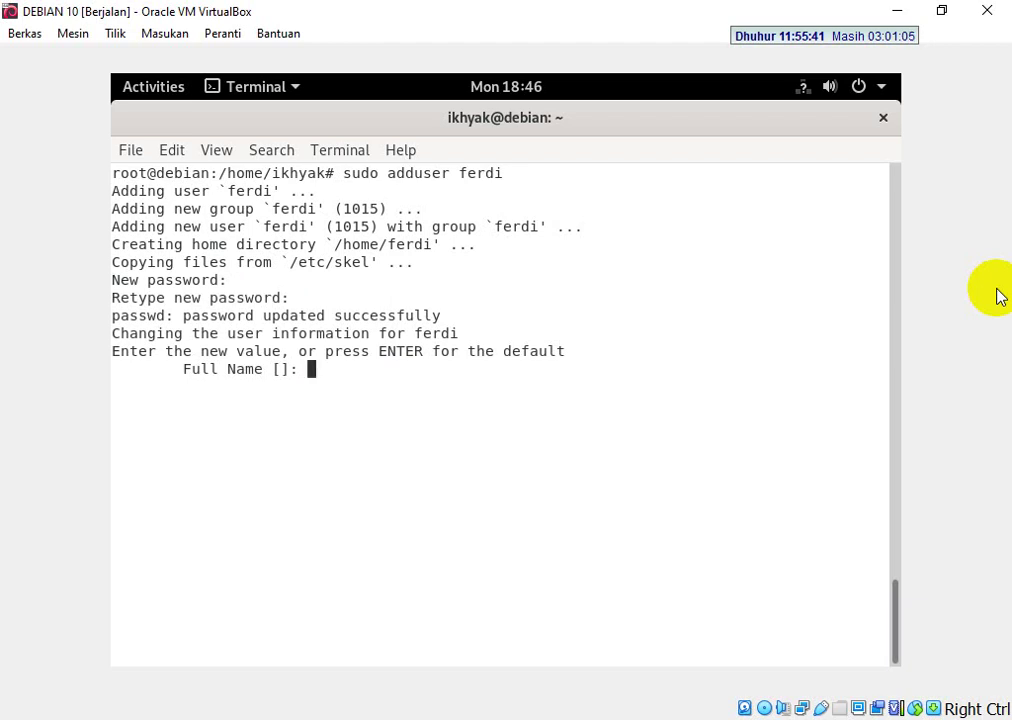
Accept the default blank user information for the new account and confirm it as correct.
key("Return")
key("Return")
key("Return")
key("Return")
key("Return")
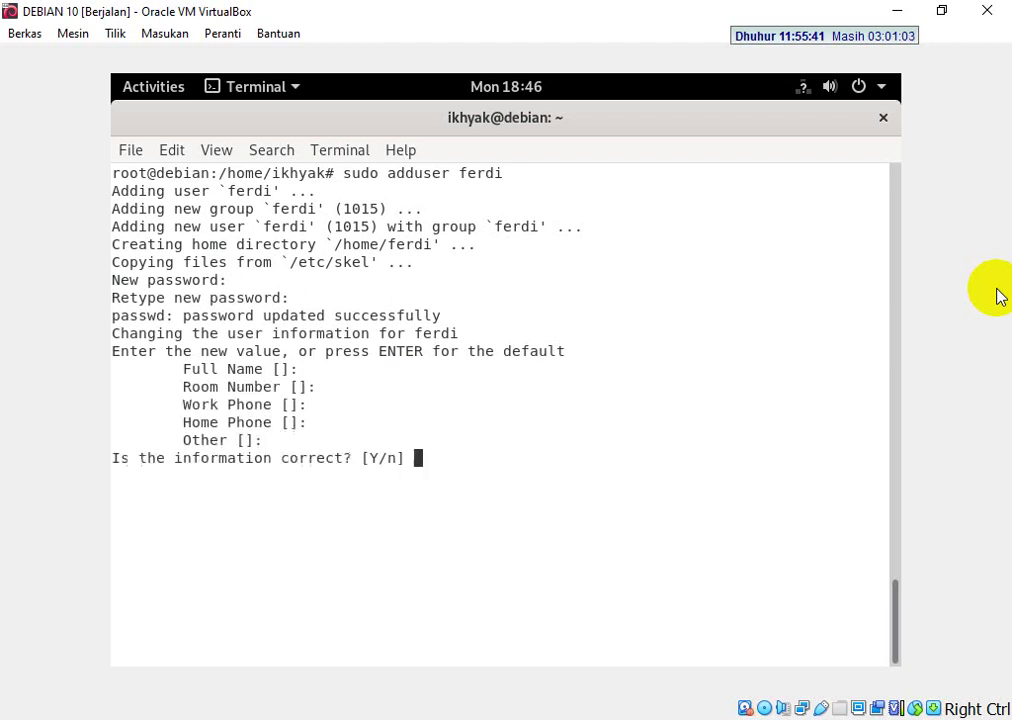
key("Return")
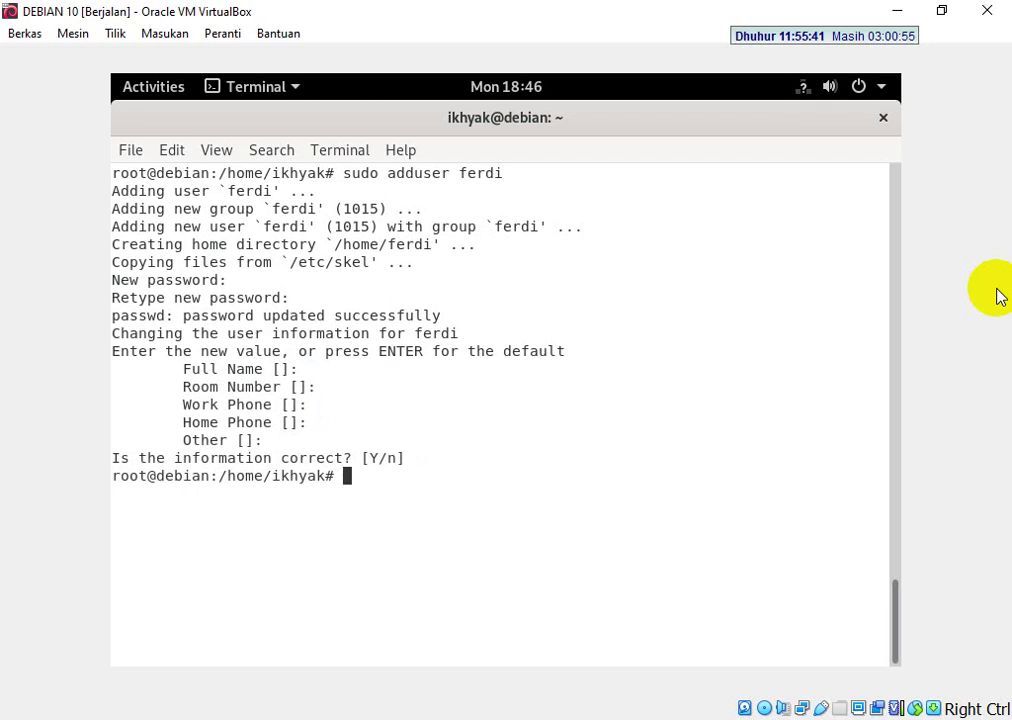
Log in as the new user with the account password and list the home directory with ls -l.
key("ctrl+l")
type("login ")
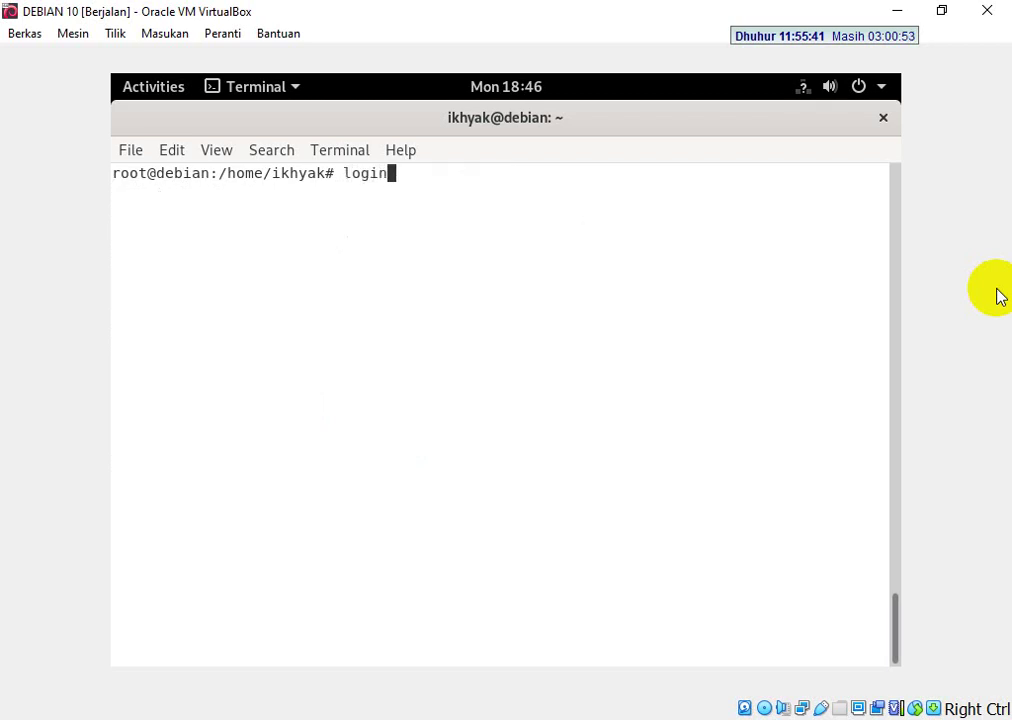
type("ferdi")
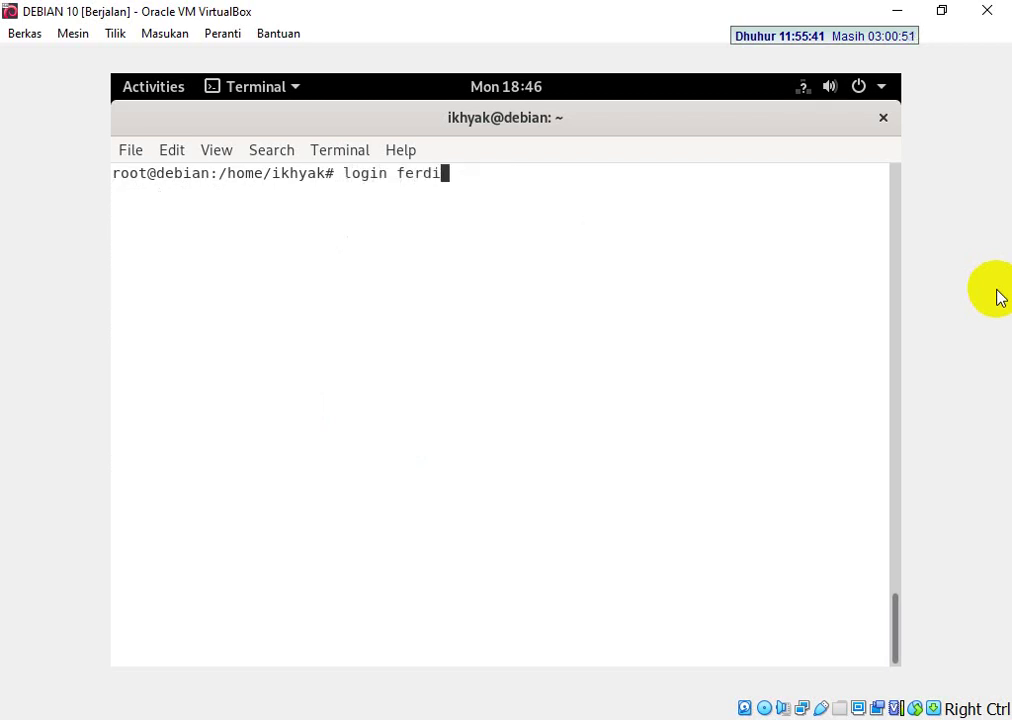
key("Return")
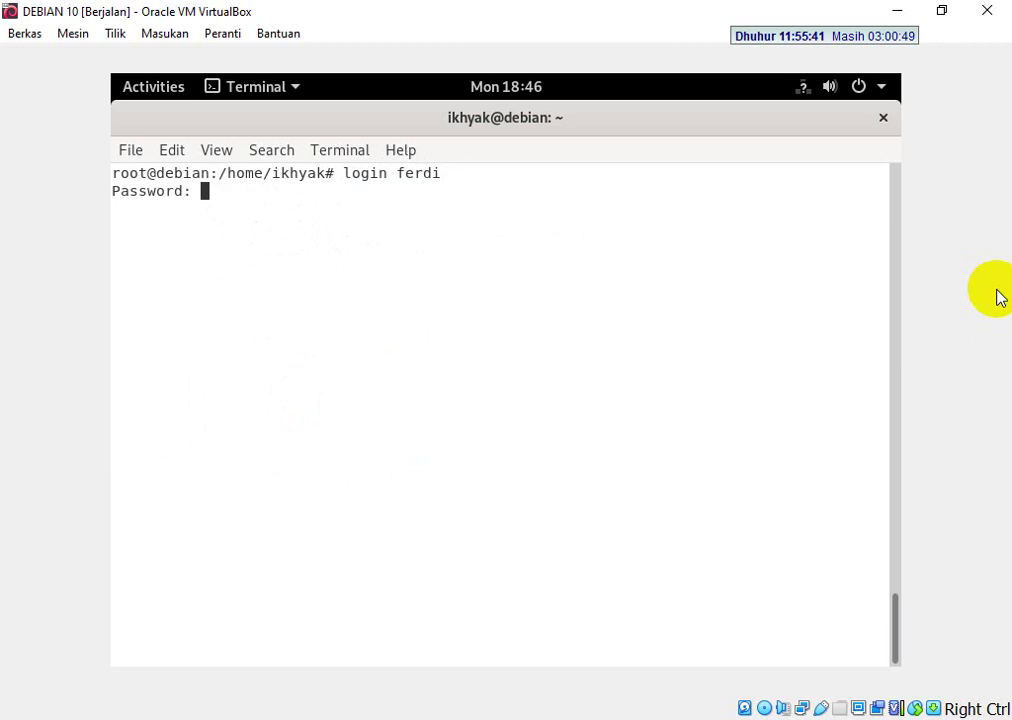
key("Return")
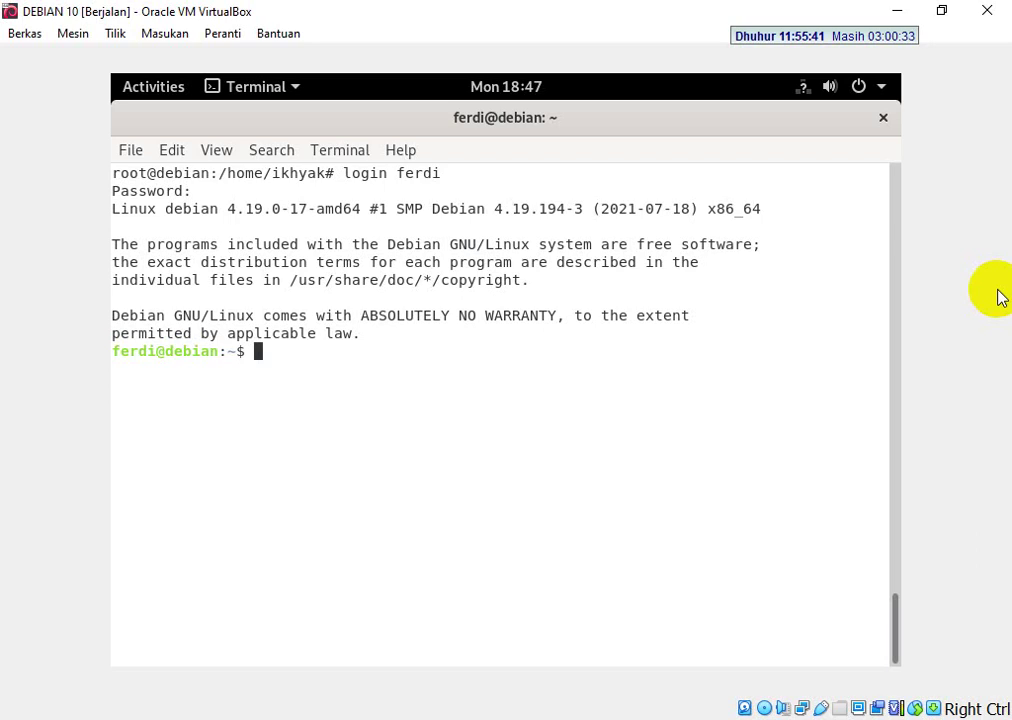
type("ls -l")
key("Return")
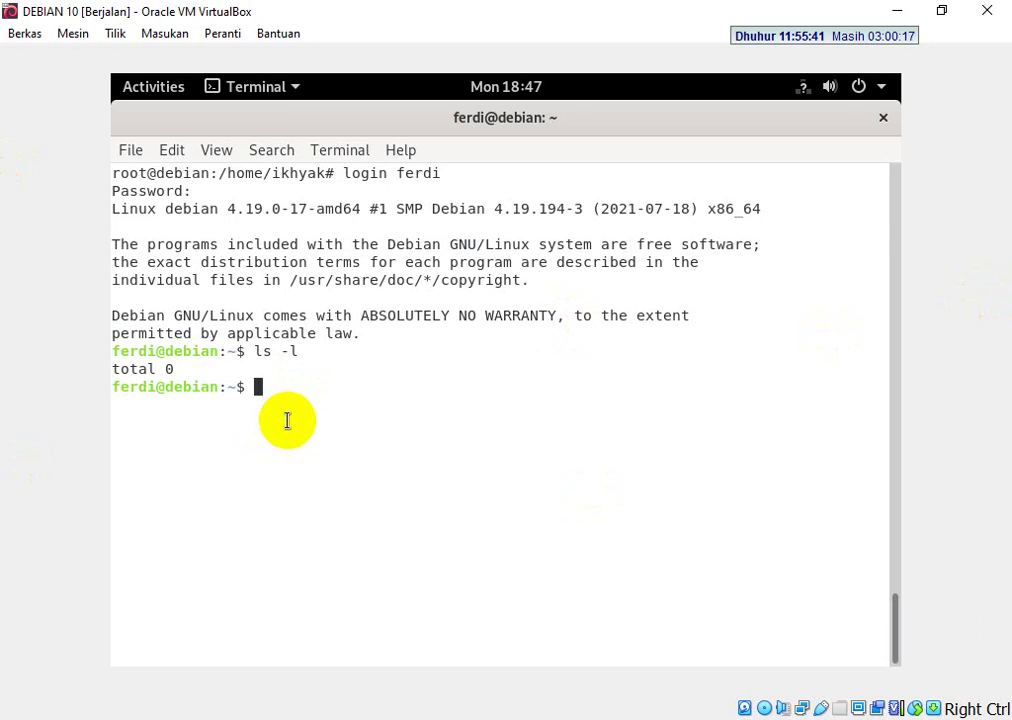
type("ext")
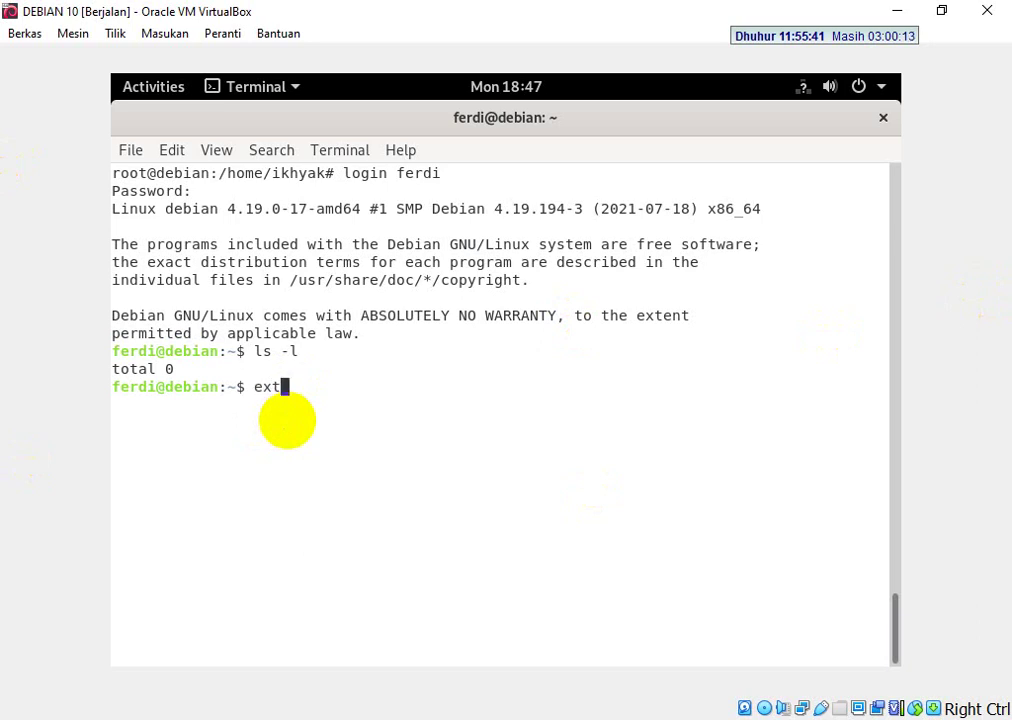
key("BackSpace")
key("BackSpace")
key("BackSpace")
type("/etc/i")
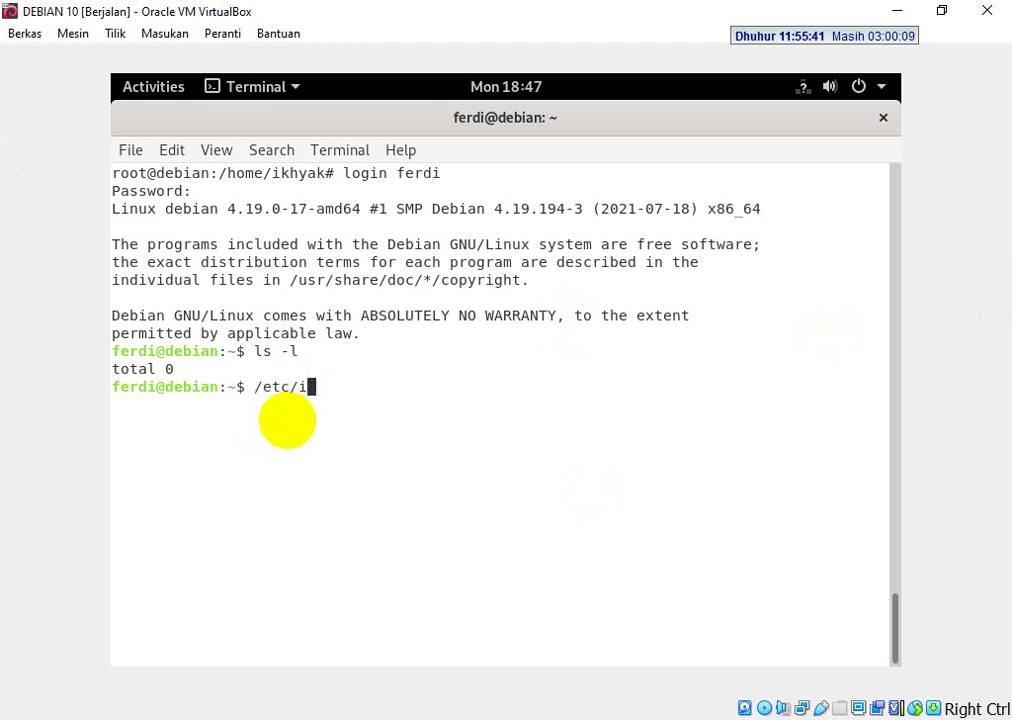
type("nit.d/pro")
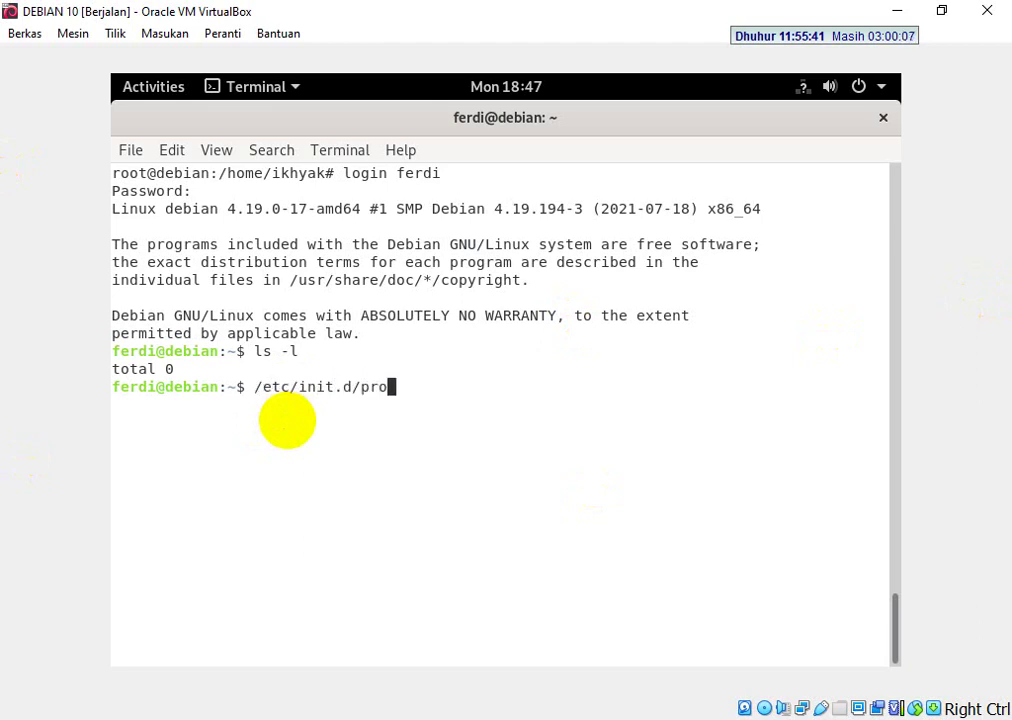
type("ft")
key("Tab")
key("BackSpace")
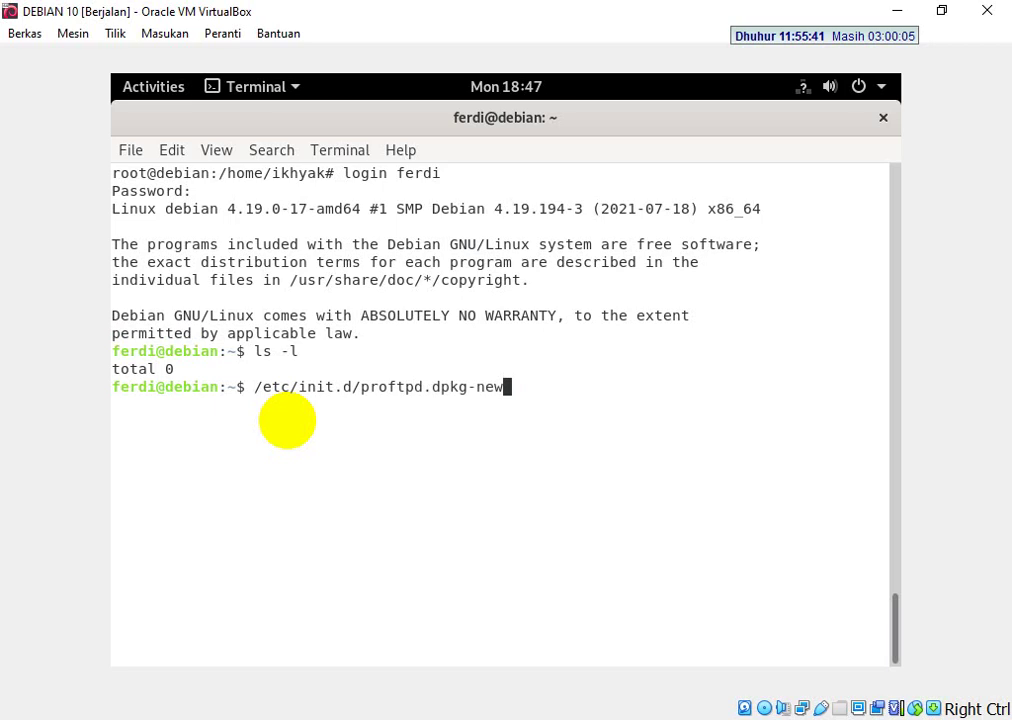
key("BackSpace")
key("BackSpace")
key("BackSpace")
key("BackSpace")
key("BackSpace")
key("BackSpace")
key("BackSpace")
key("BackSpace")
key("BackSpace")
key("BackSpace")
type("d")
key("Tab")
key("BackSpace")
key("BackSpace")
key("BackSpace")
key("BackSpace")
key("BackSpace")
key("BackSpace")
key("BackSpace")
key("BackSpace")
key("BackSpace")
key("BackSpace")
key("BackSpace")
key("BackSpace")
key("BackSpace")
key("BackSpace")
key("BackSpace")
key("BackSpace")
key("BackSpace")
key("BackSpace")
key("BackSpace")
key("BackSpace")
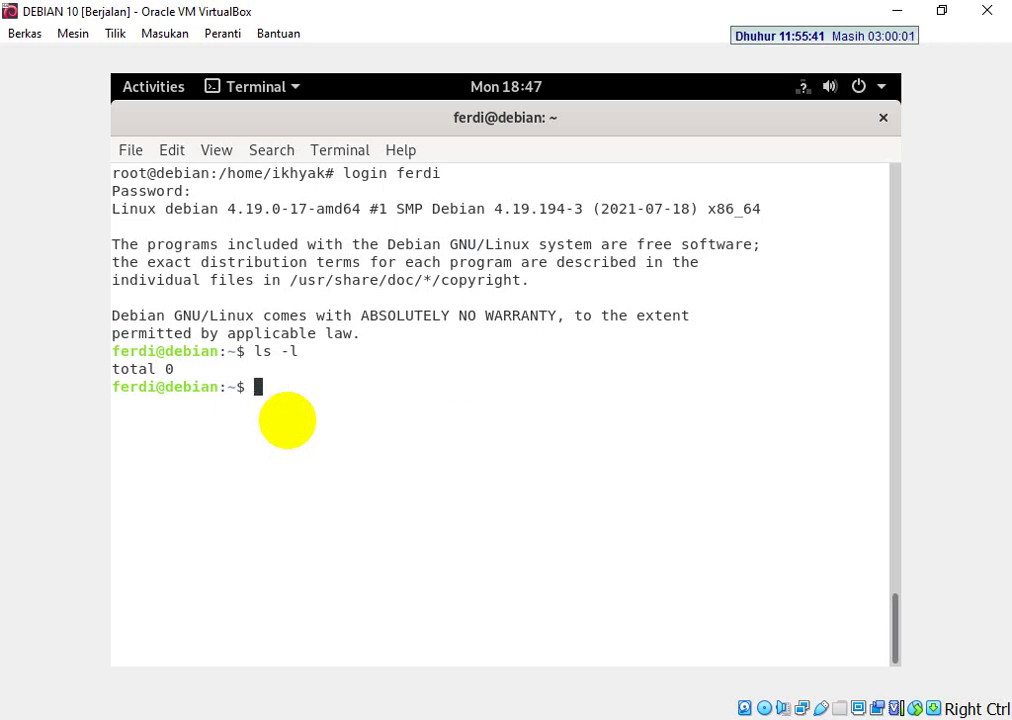
Log out of the new user's session and try to restart the FTP service with /etc/init.d/proftpd restart.
type("exit")
key("Return")
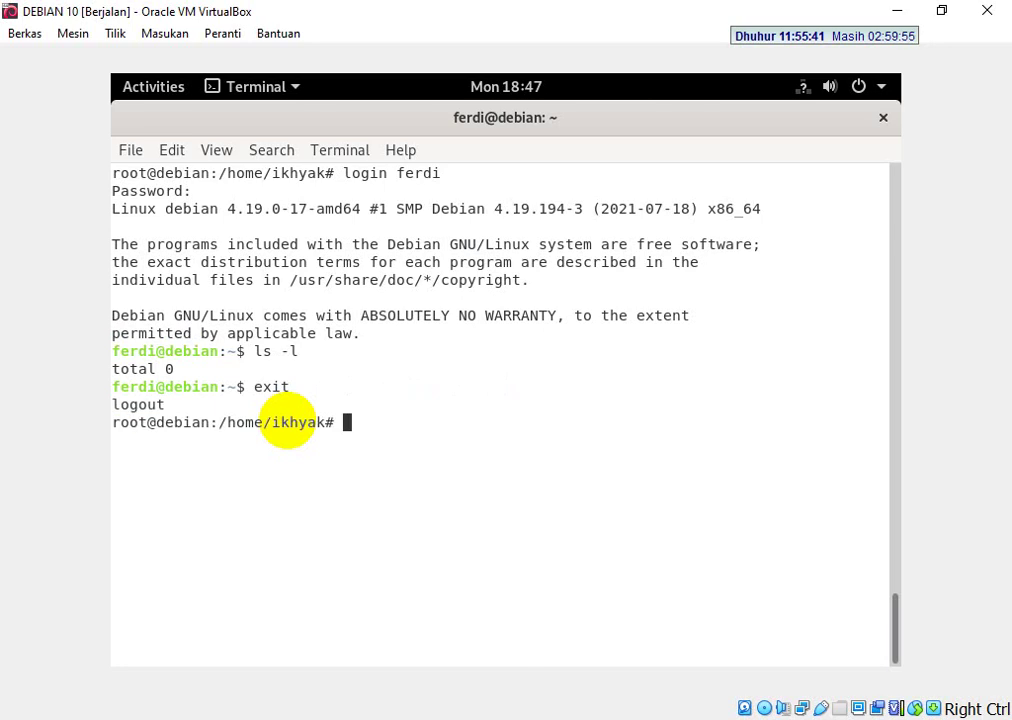
type("/etc/ini9t")
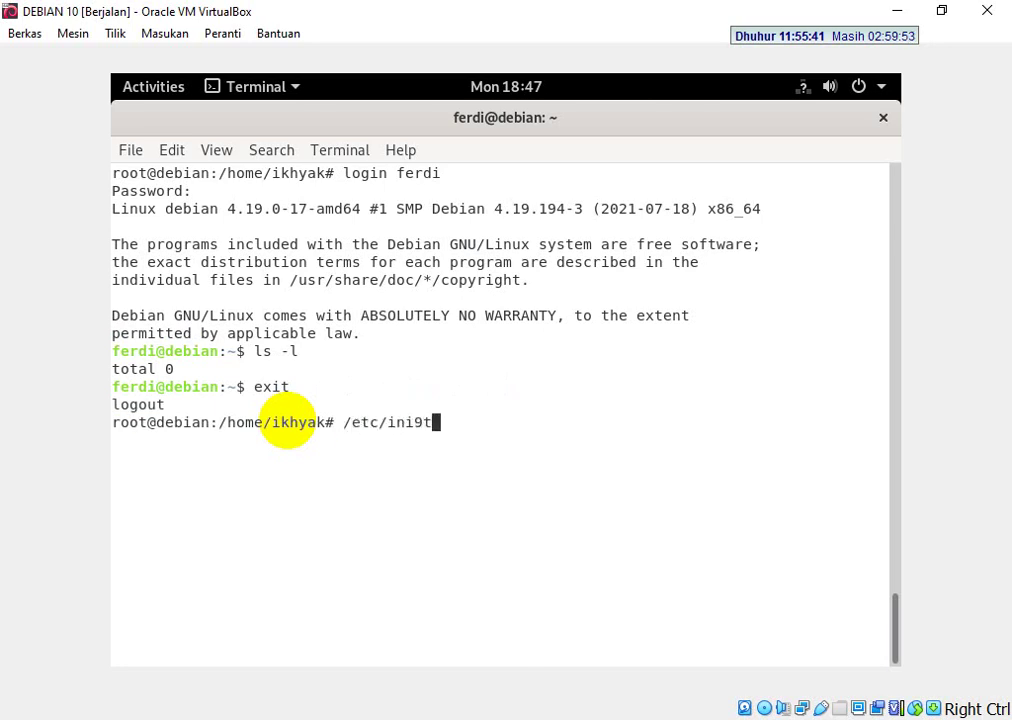
key("BackSpace")
key("BackSpace")
type("t.d/pro")
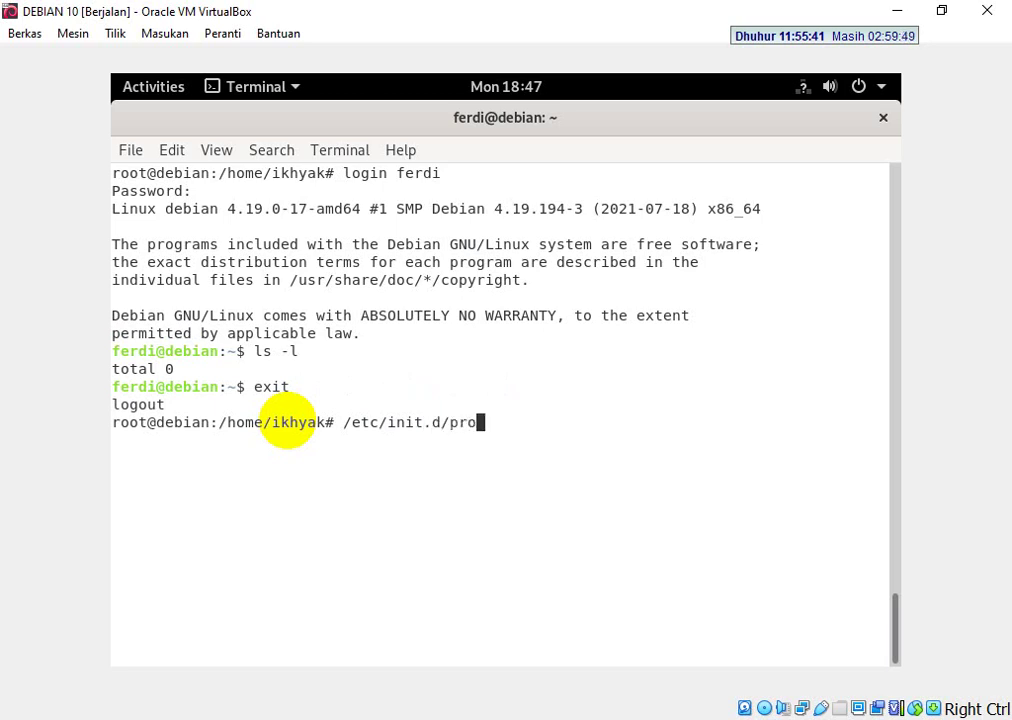
key("Tab")
key("BackSpace")
key("BackSpace")
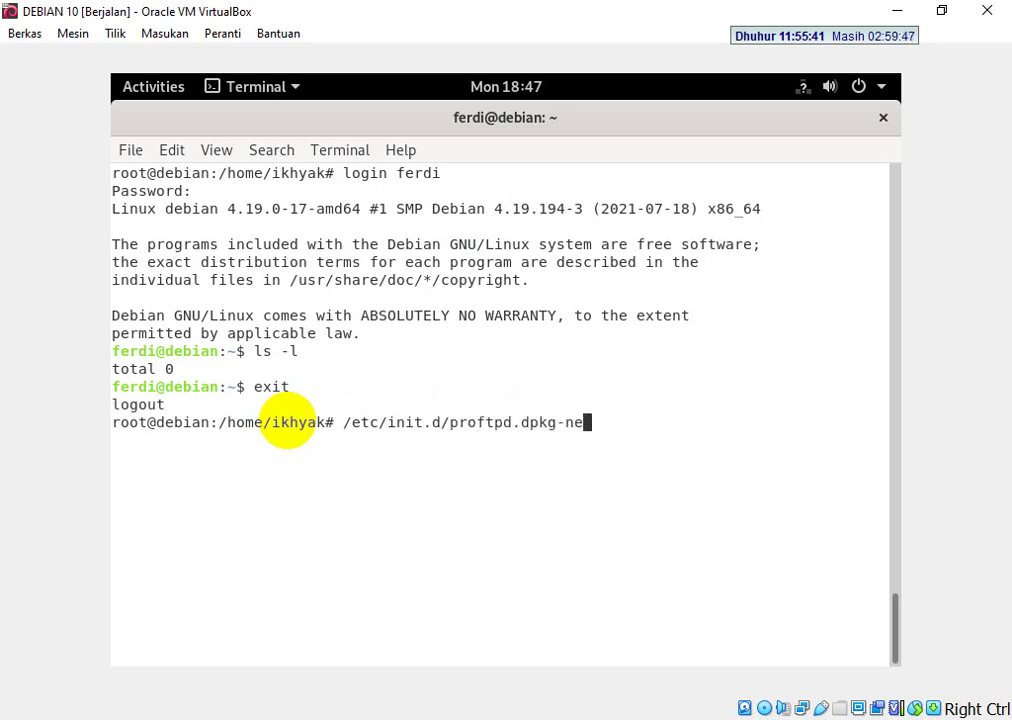
key("BackSpace")
key("BackSpace")
key("BackSpace")
key("BackSpace")
key("BackSpace")
key("BackSpace")
key("BackSpace")
key("BackSpace")
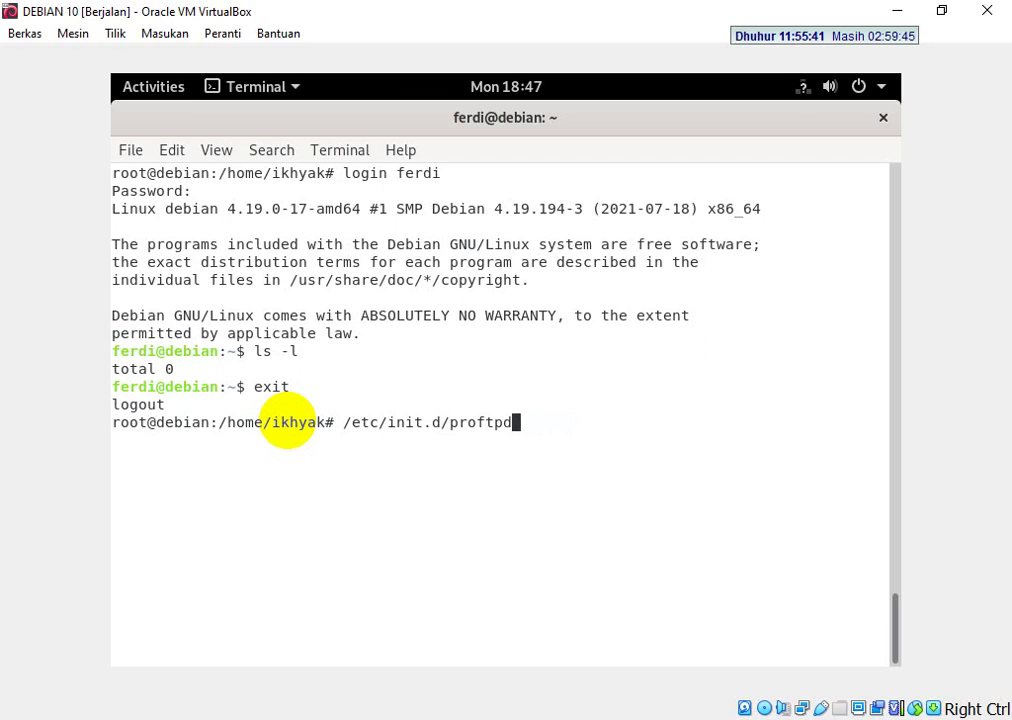
type("restart")
key("Return")
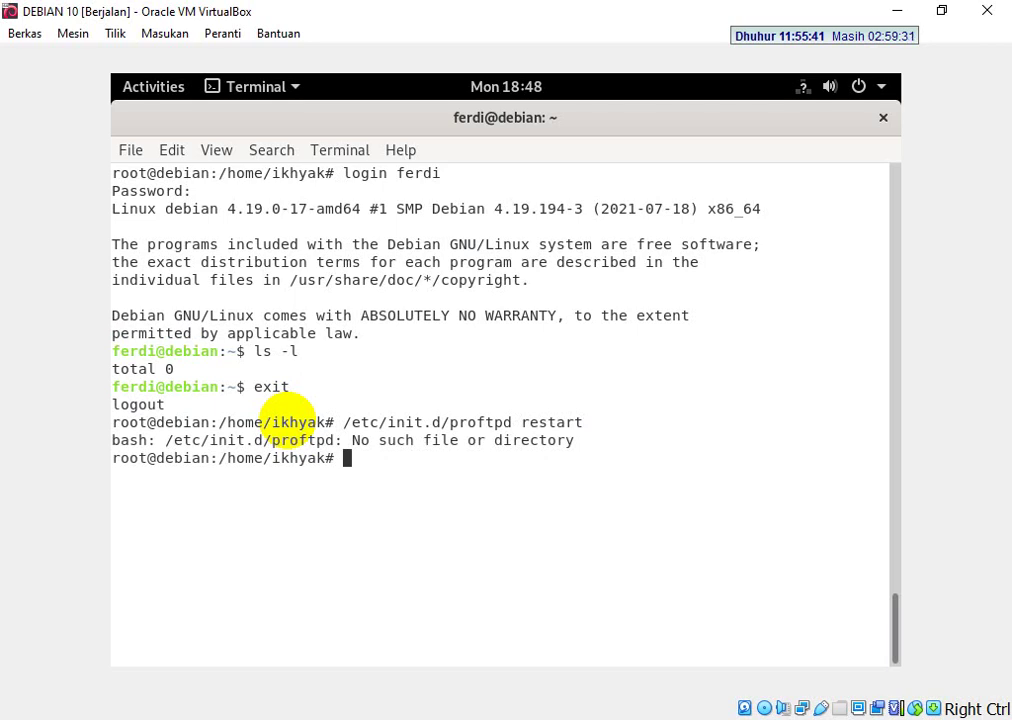
Exit the root shell and end the terminal session.
type("exit")
key("Return")
type("\\")
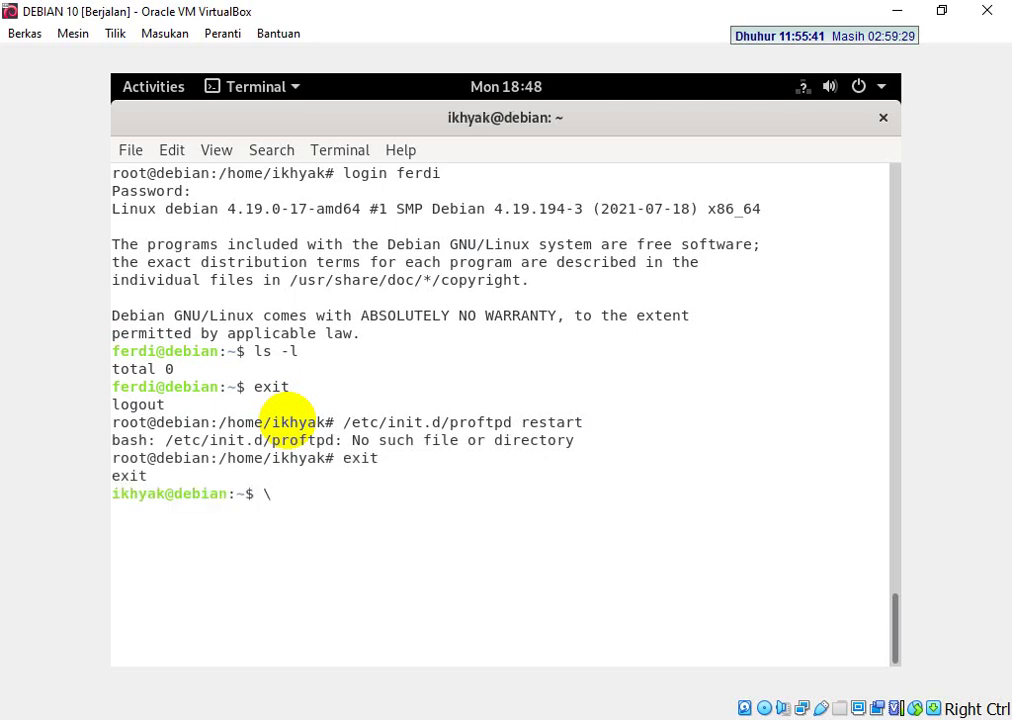
key("BackSpace")
type("exit")
key("Return")
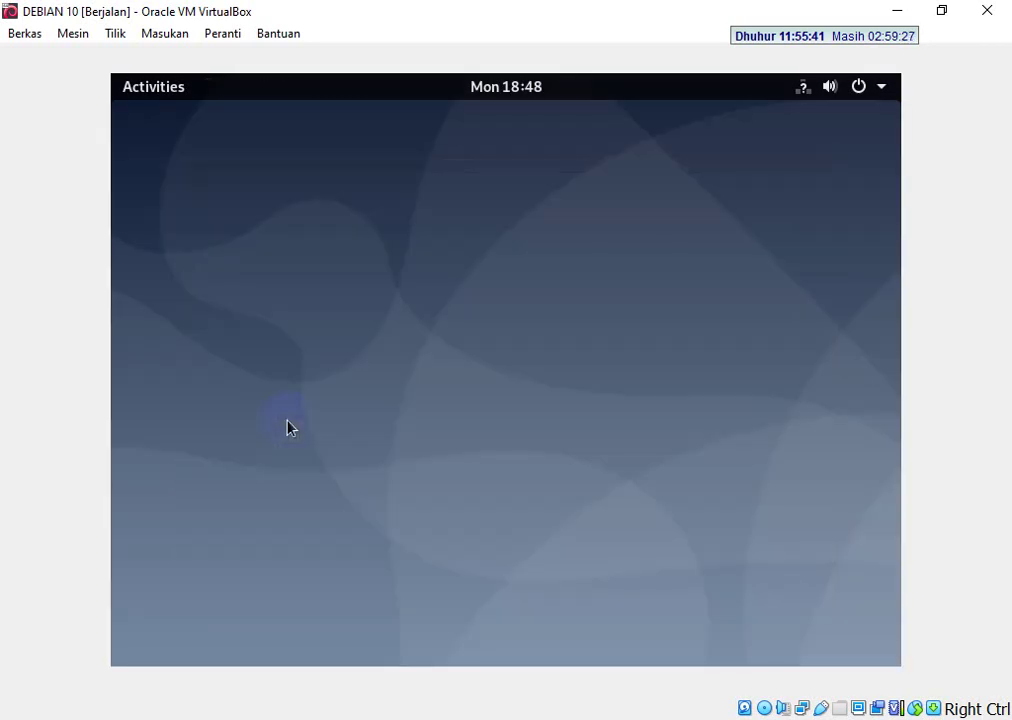
Search for the Terminal application and open a new terminal window.
left_click(155, 90)
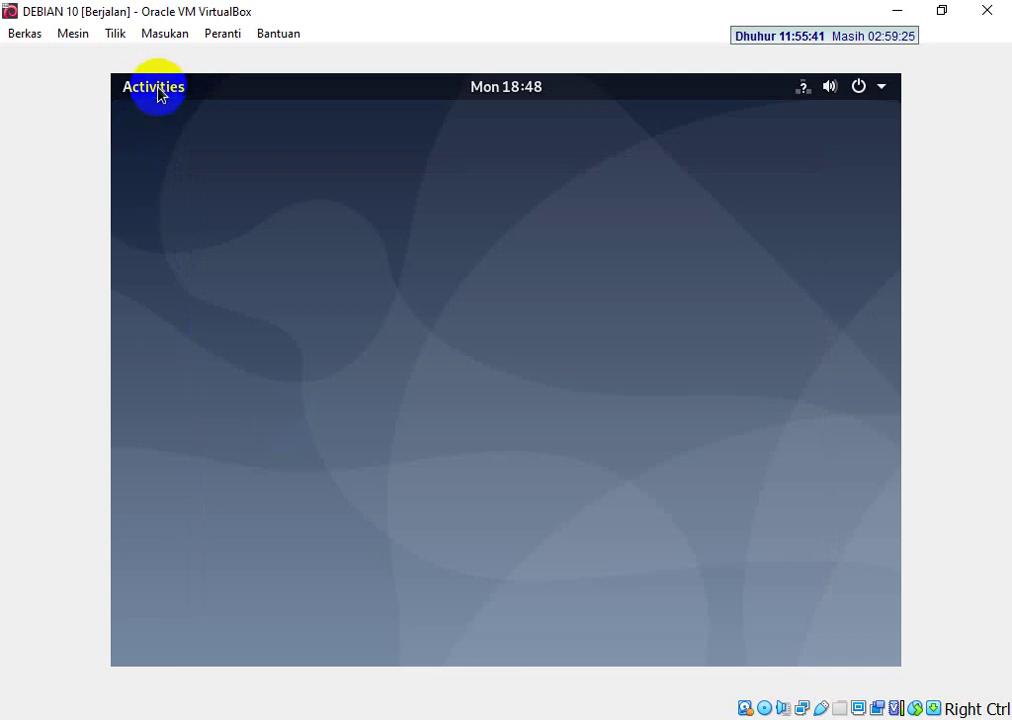
left_click(392, 141)
type("t")
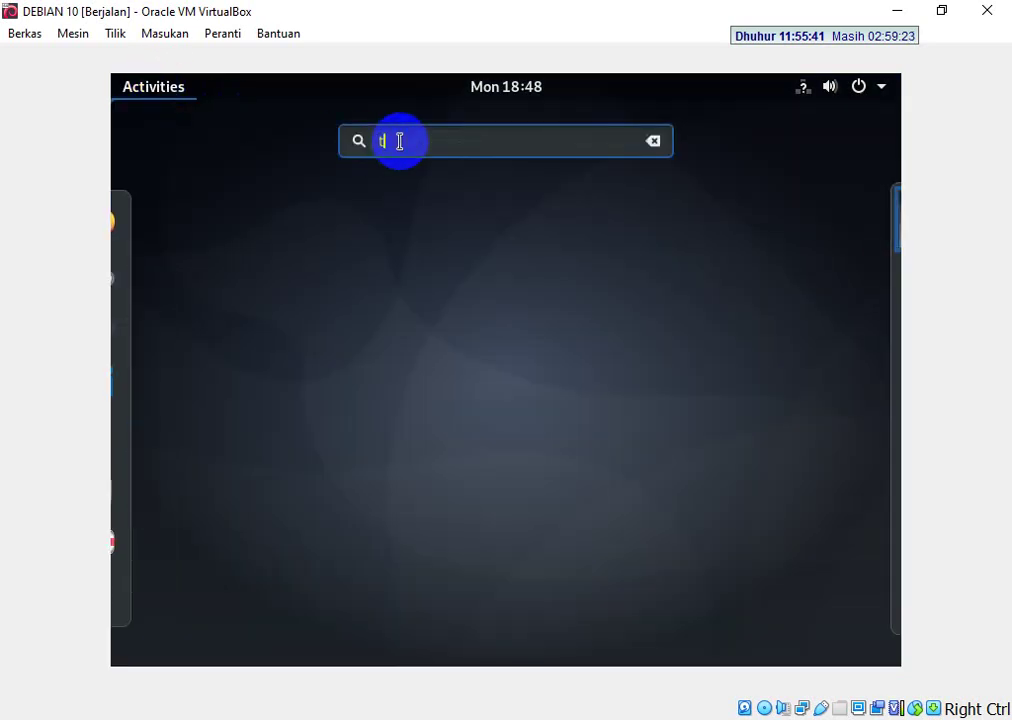
type("ermi")
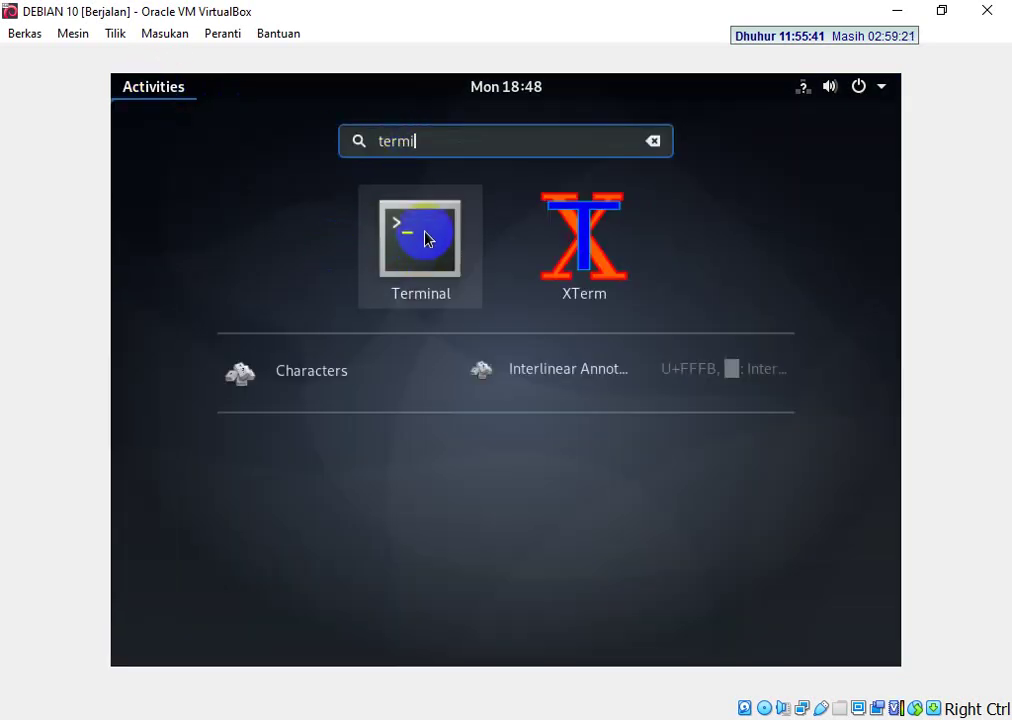
key("Return")
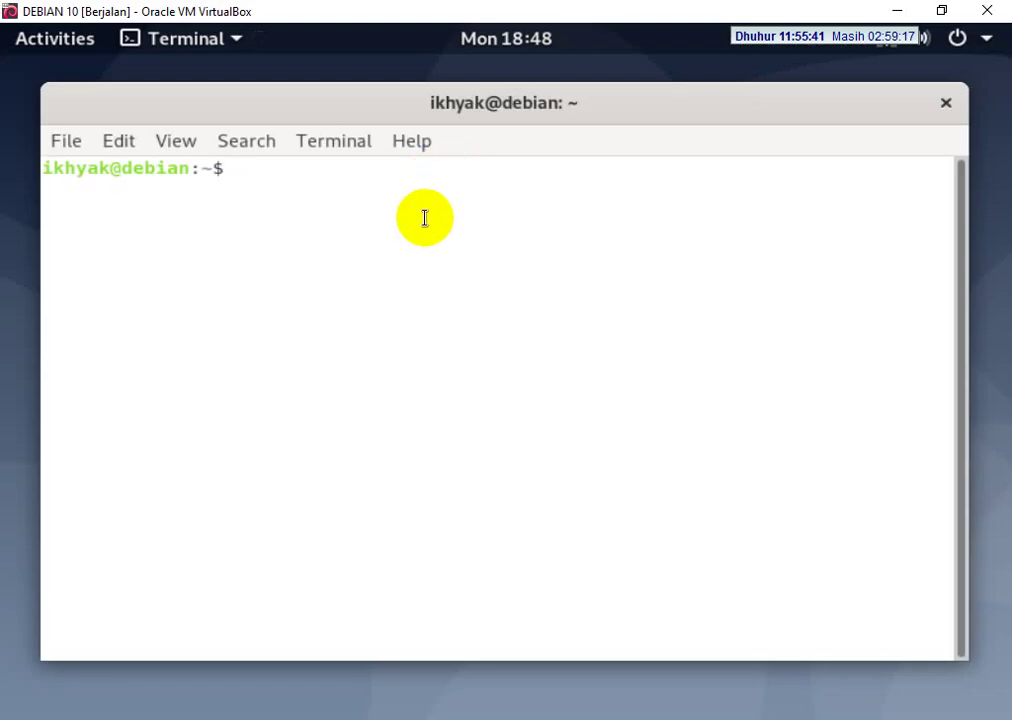
Switch to the root account with su and the root password.
type("su")
key("Return")
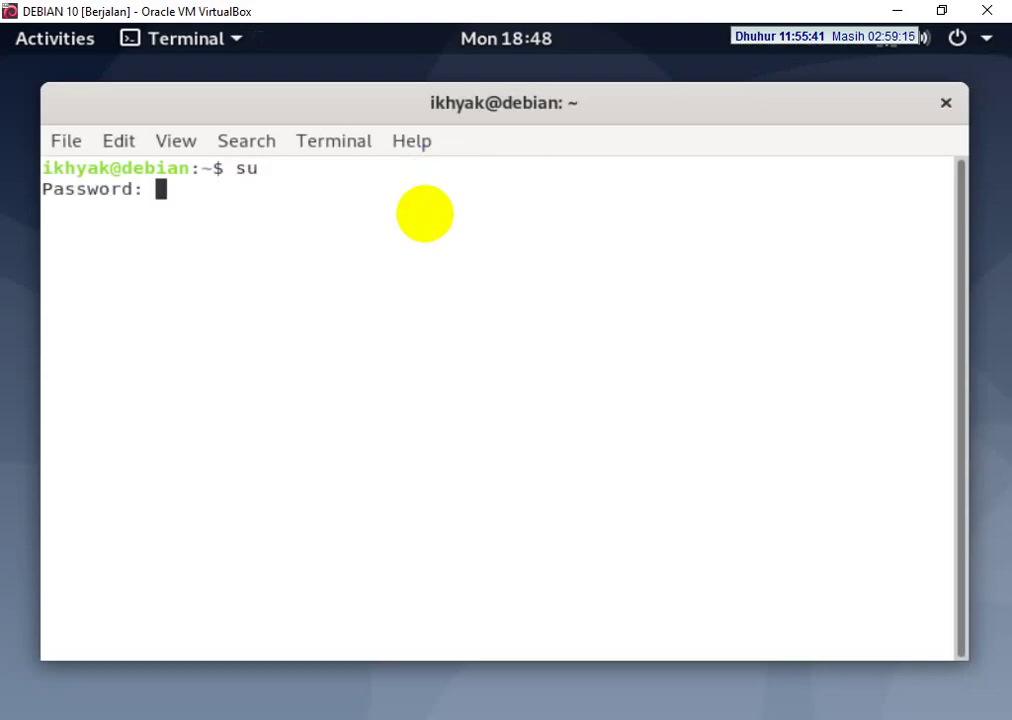
key("Return")
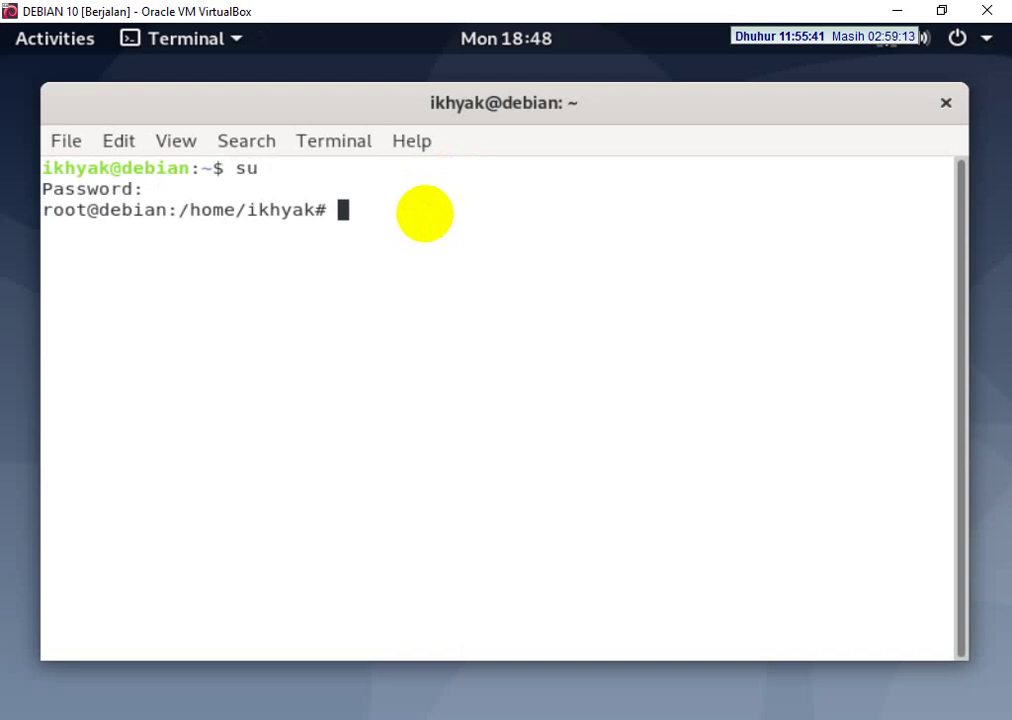
Try to restart the FTP service as root with /etc/init.d/proftpd restart.
type("/etc/in")
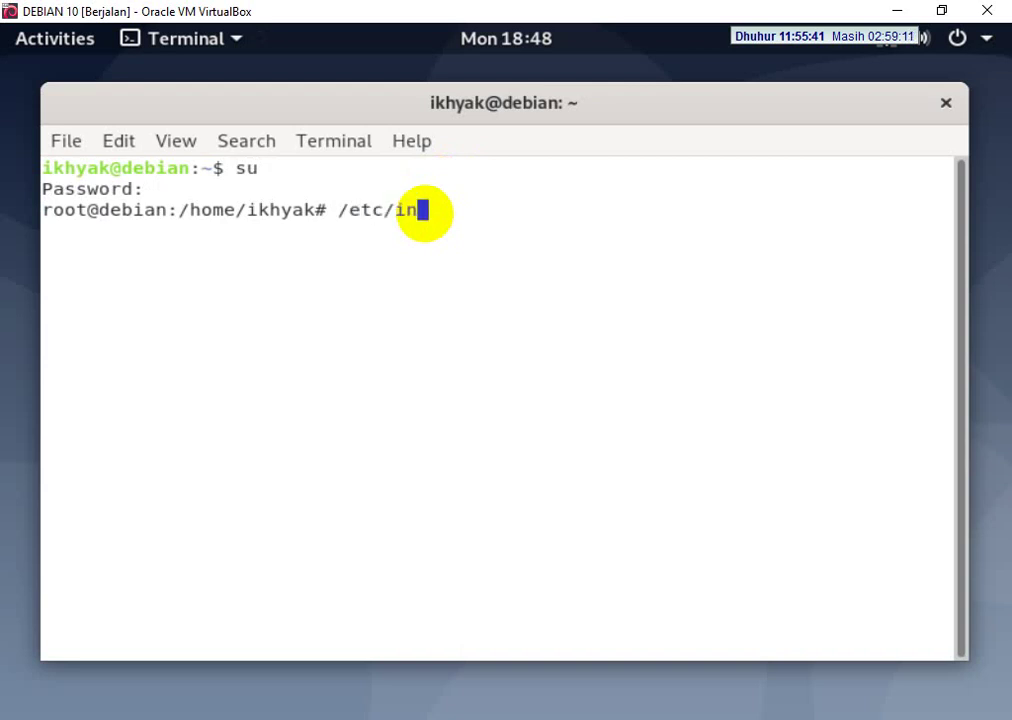
type("it.d/pro")
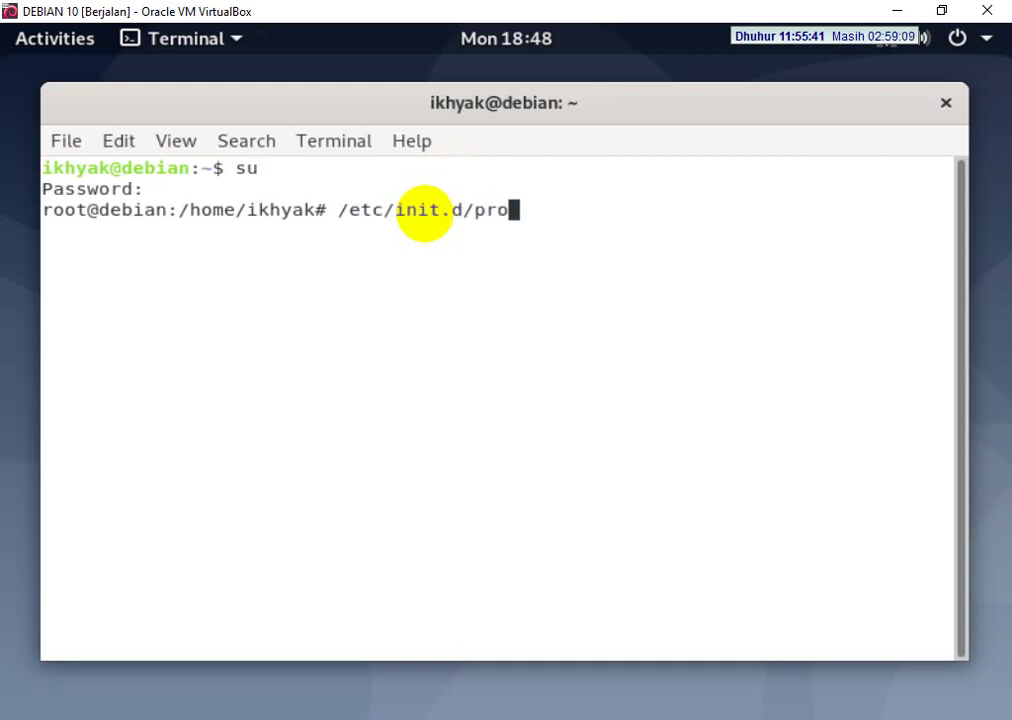
type("ftd")
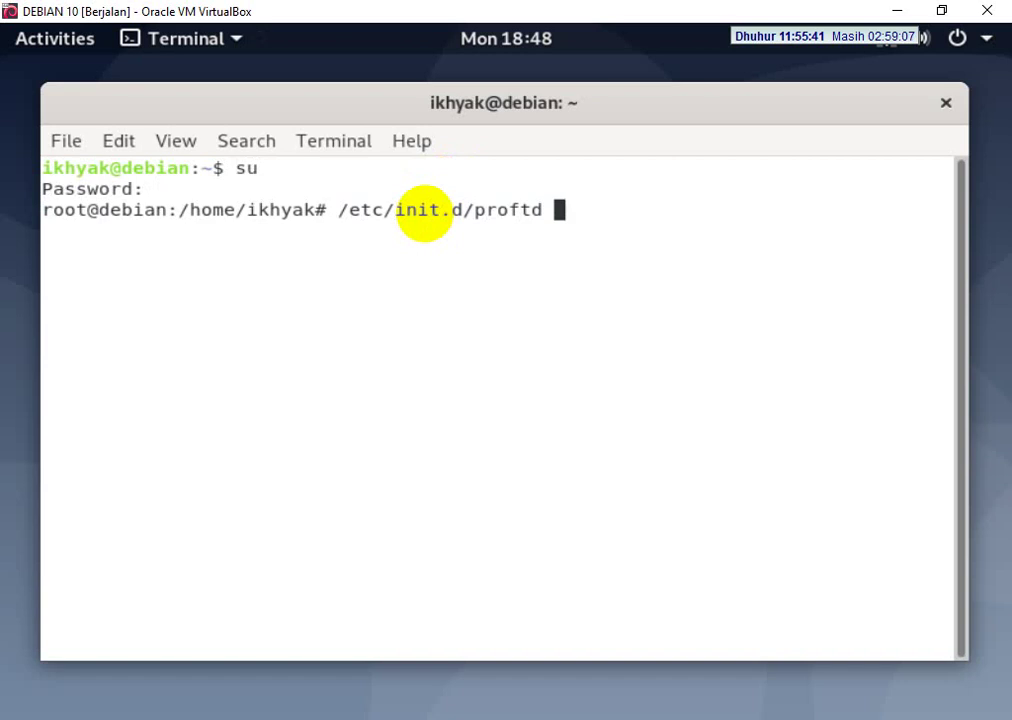
type("]]]")
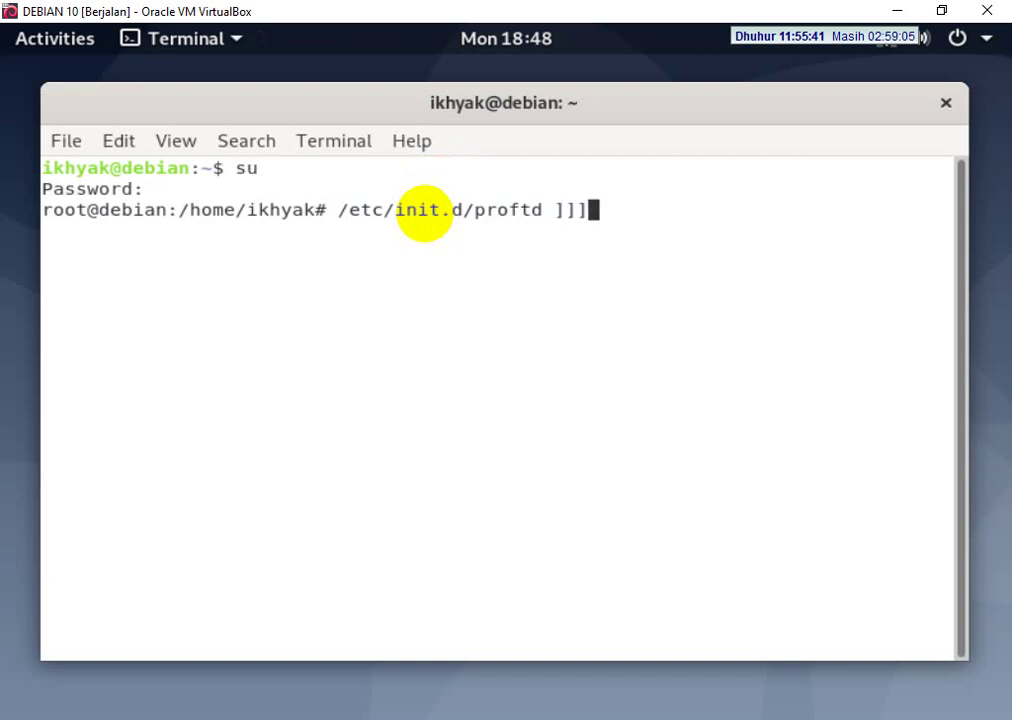
key("BackSpace")
key("BackSpace")
key("BackSpace")
key("BackSpace")
key("BackSpace")
key("BackSpace")
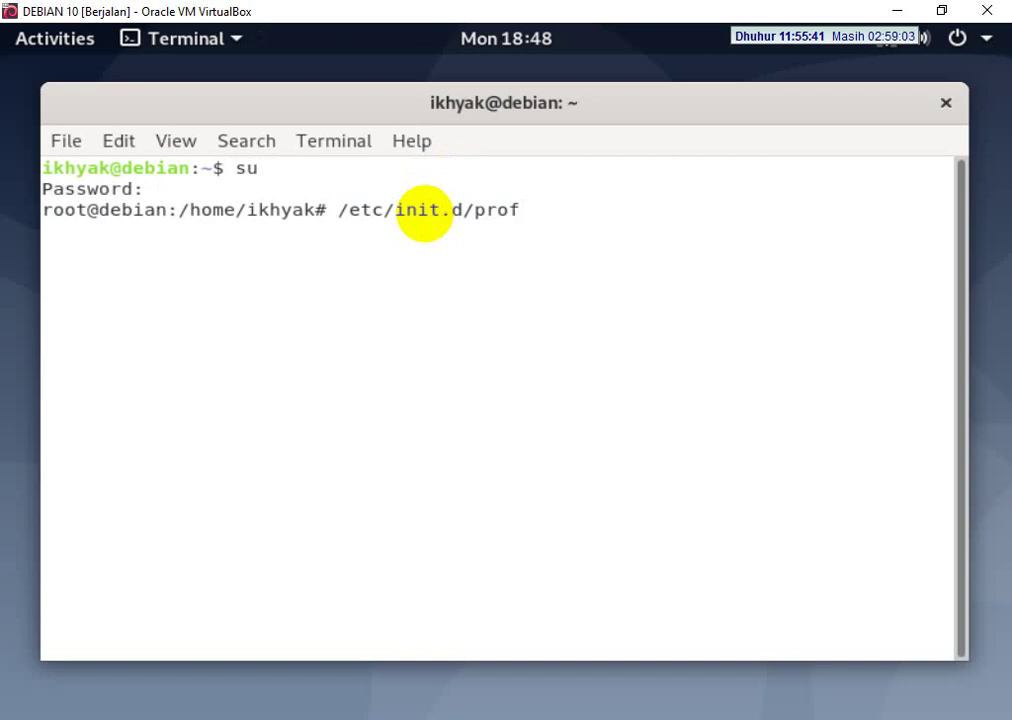
type("tpd restart")
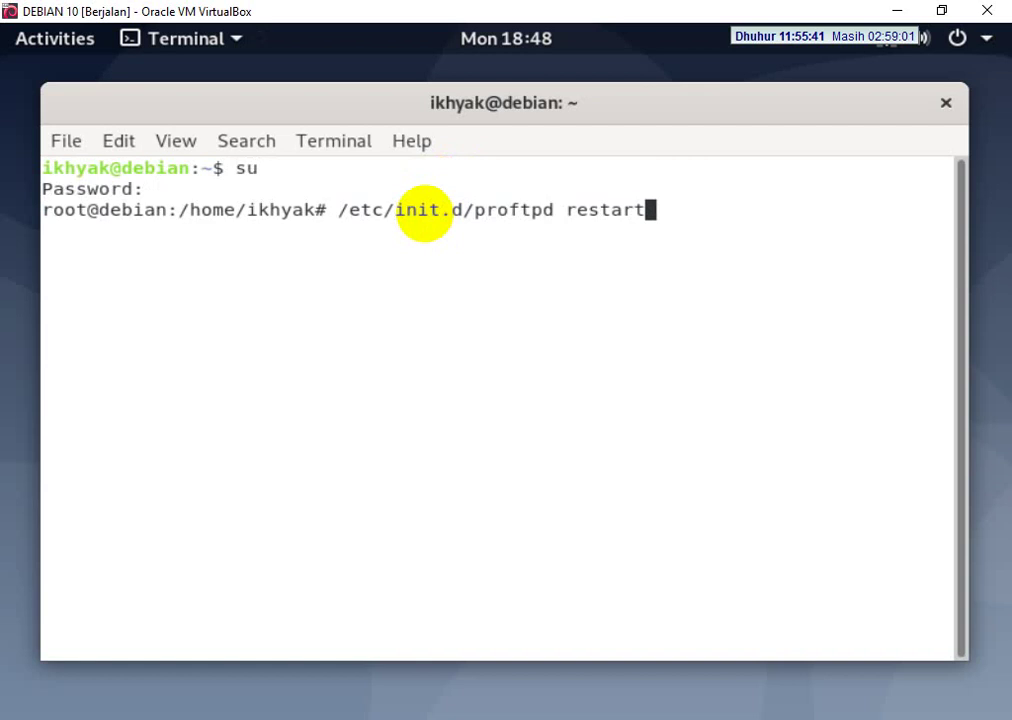
key("Return")
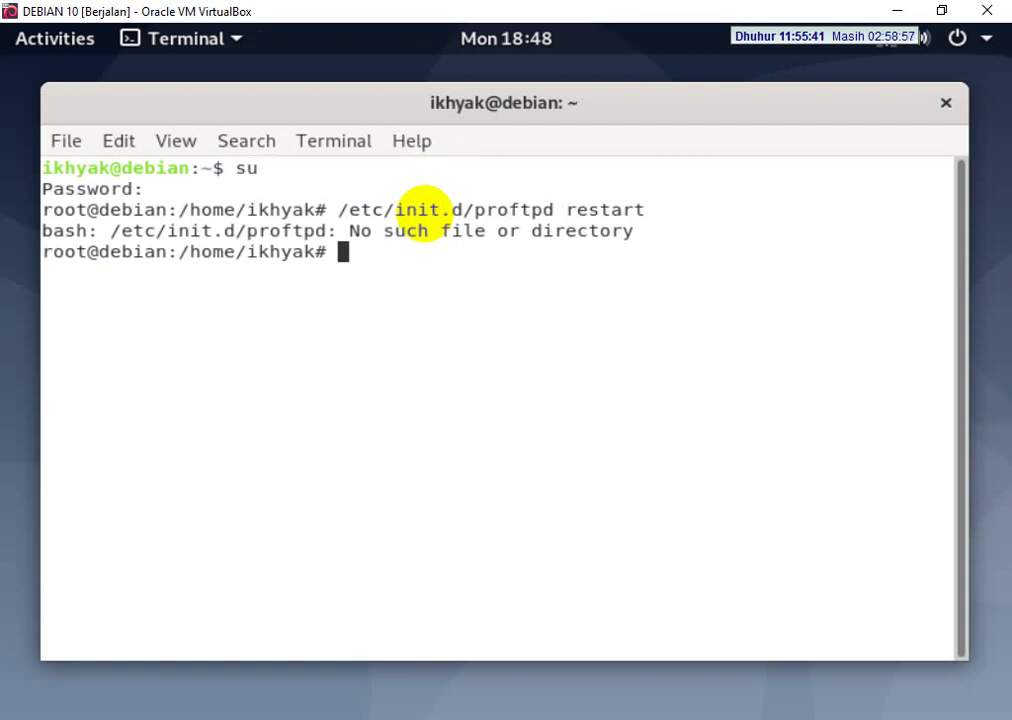
Try to remove the FTP server package with apt remove --purge -y proftpd.
type("apt ")
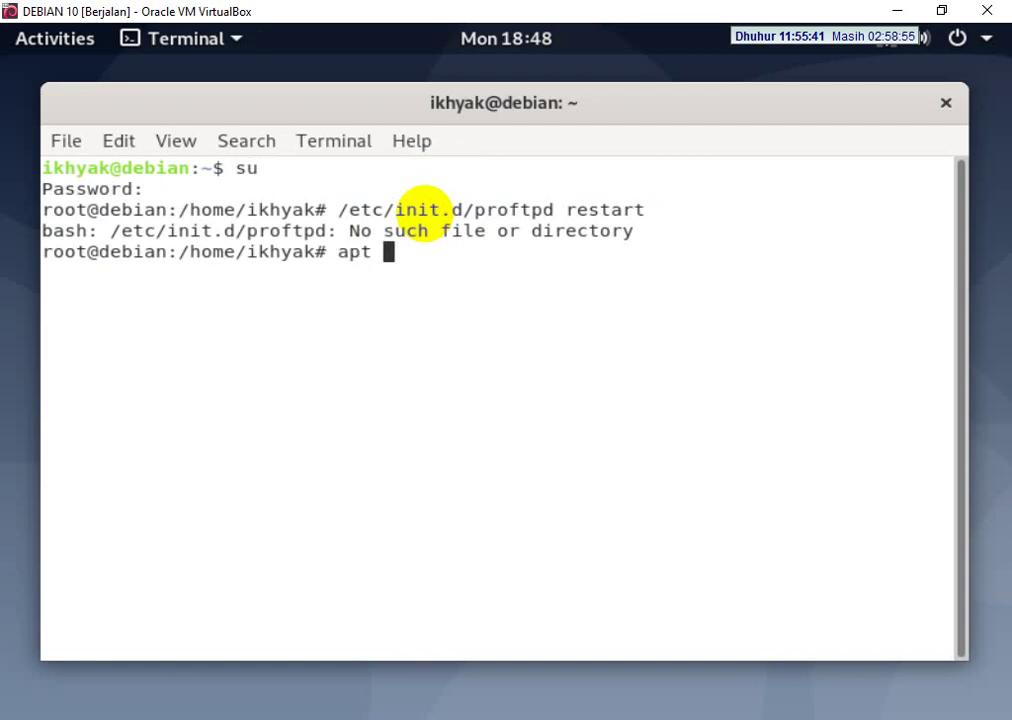
type("remove ")
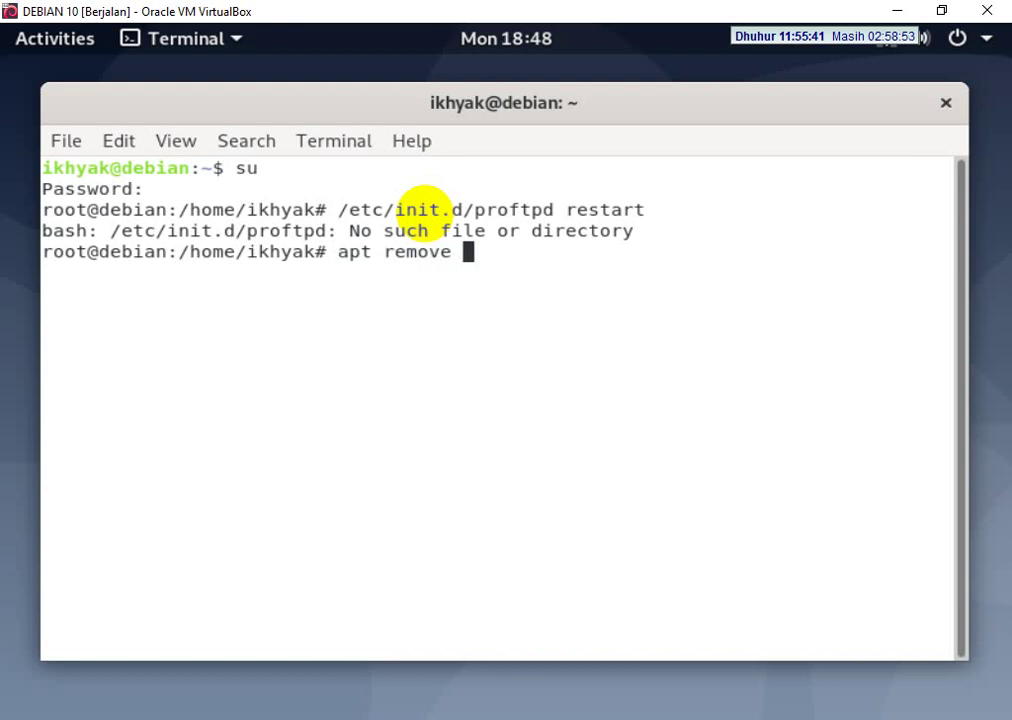
type("--purge ")
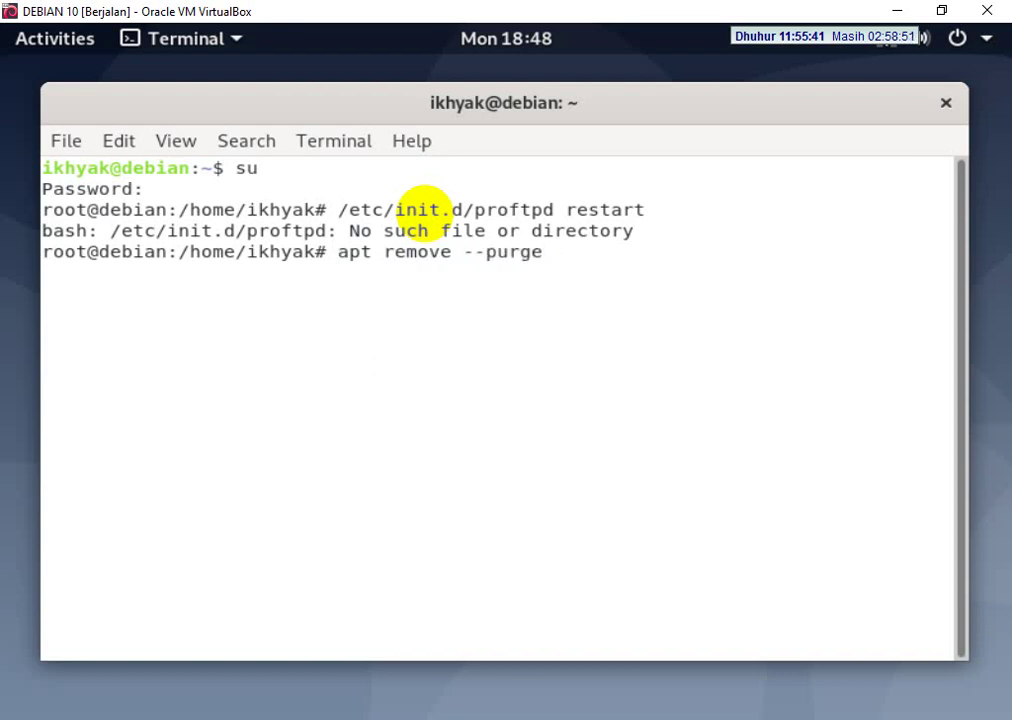
type("-y proftpd")
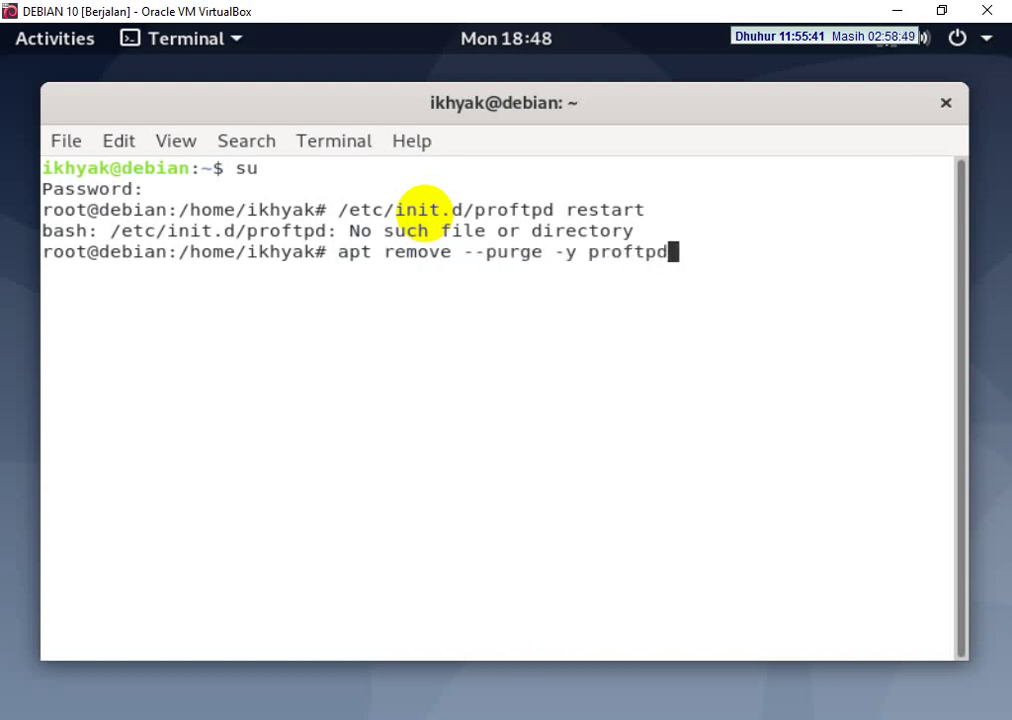
key("Return")
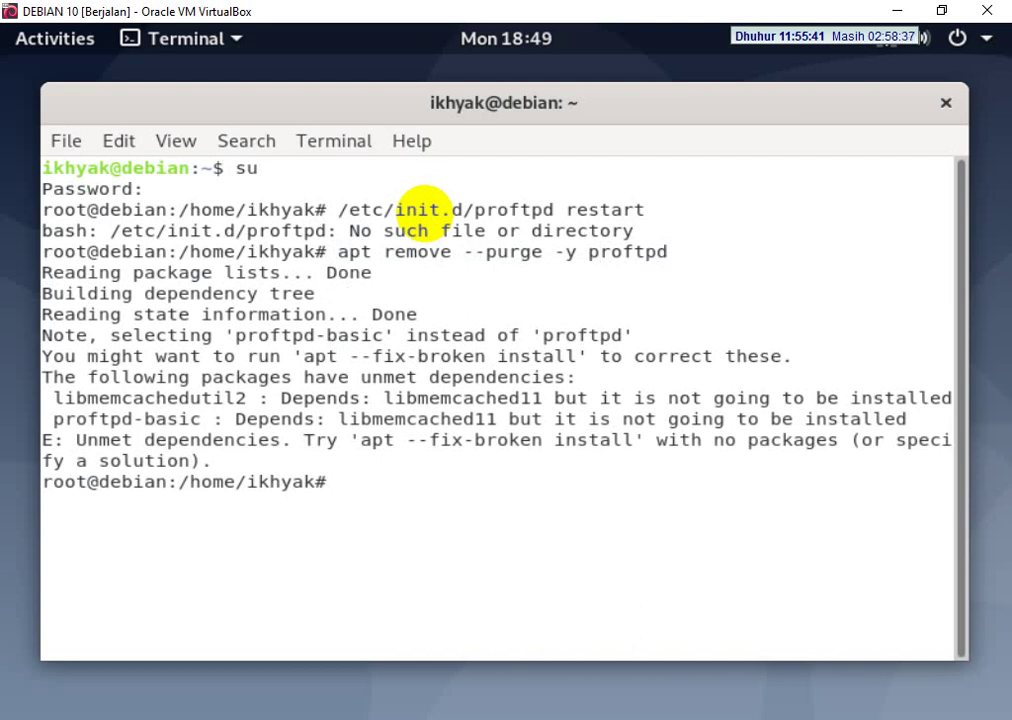
Repair the unmet package dependencies with apt --fix-broken install and accept the installation with y.
type("sp")
key("BackSpace")
key("BackSpace")
type("apt --fix")
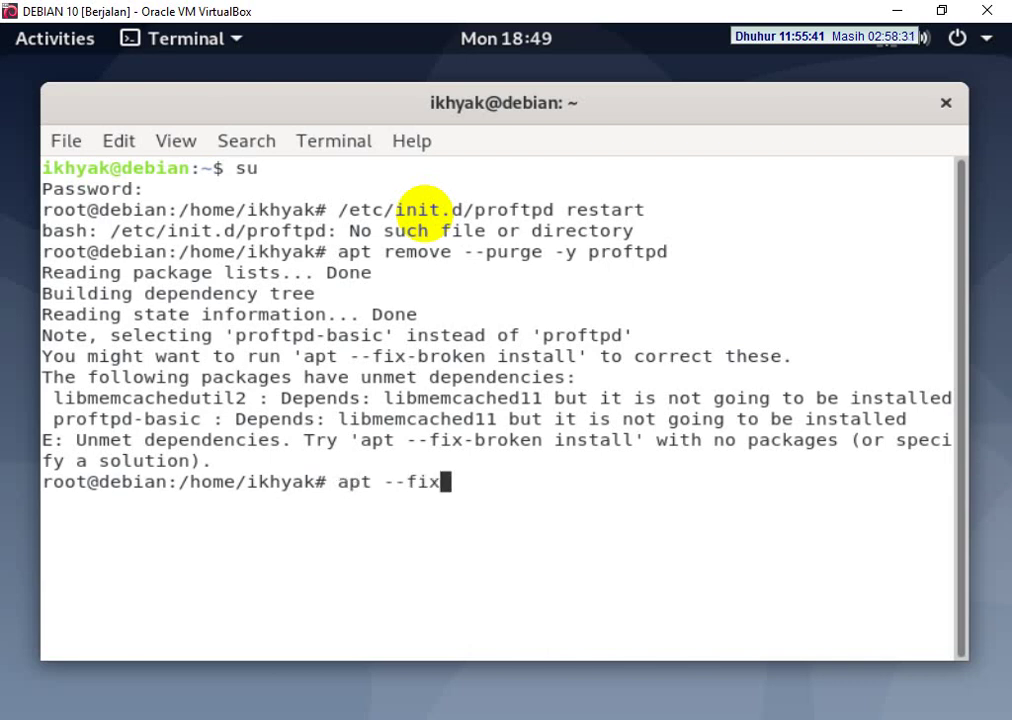
type("-broken")
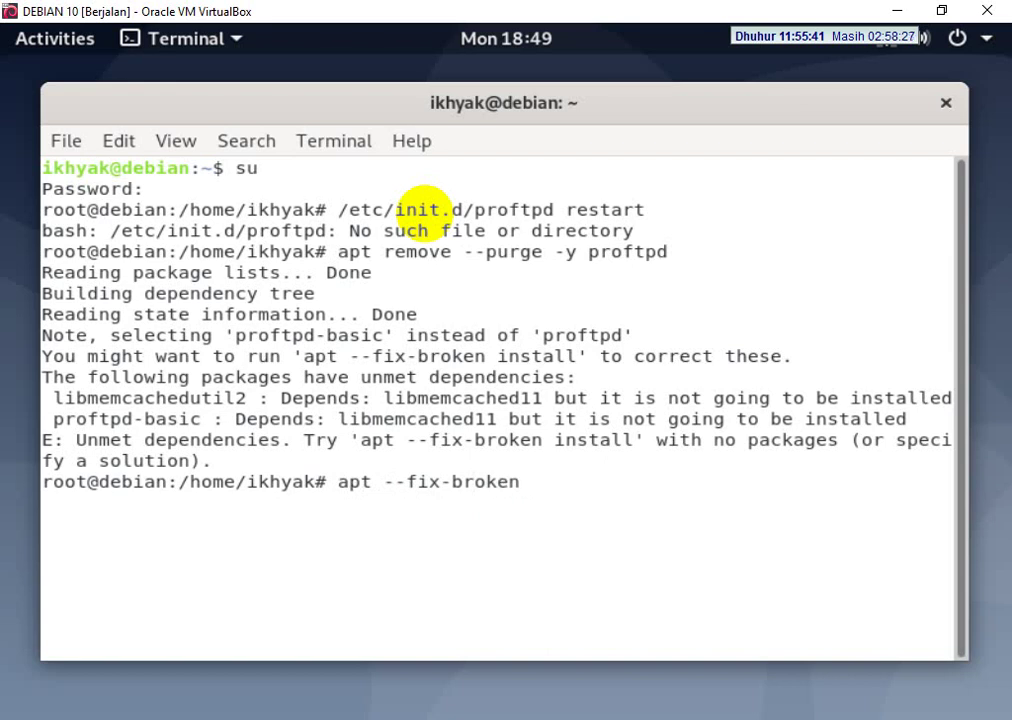
type(" inst")
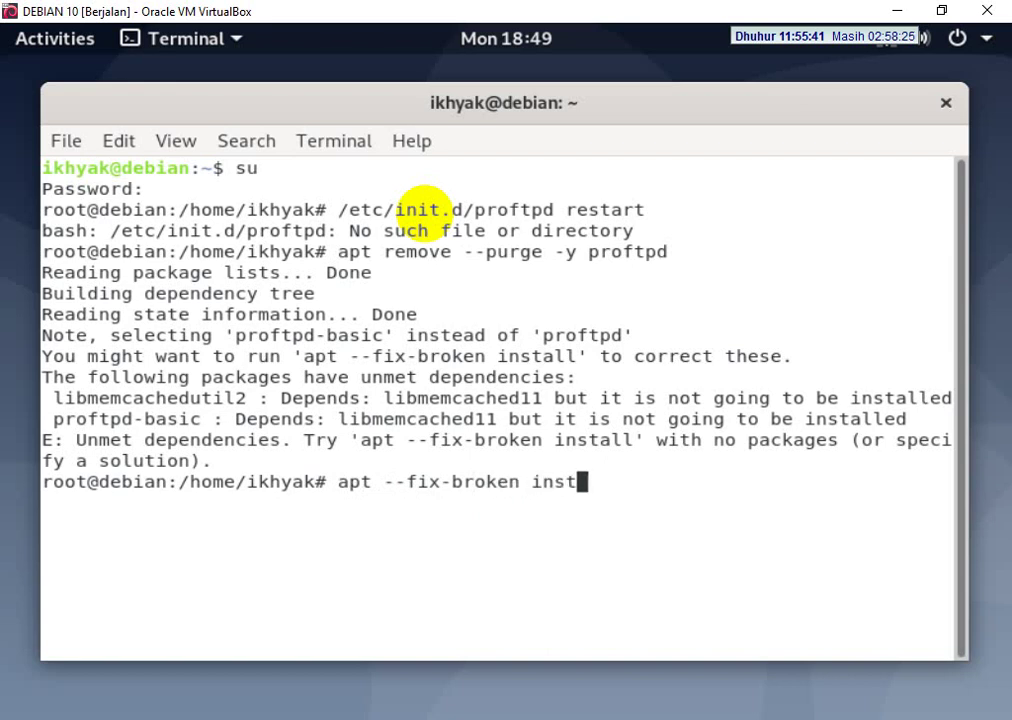
type("all")
key("Return")
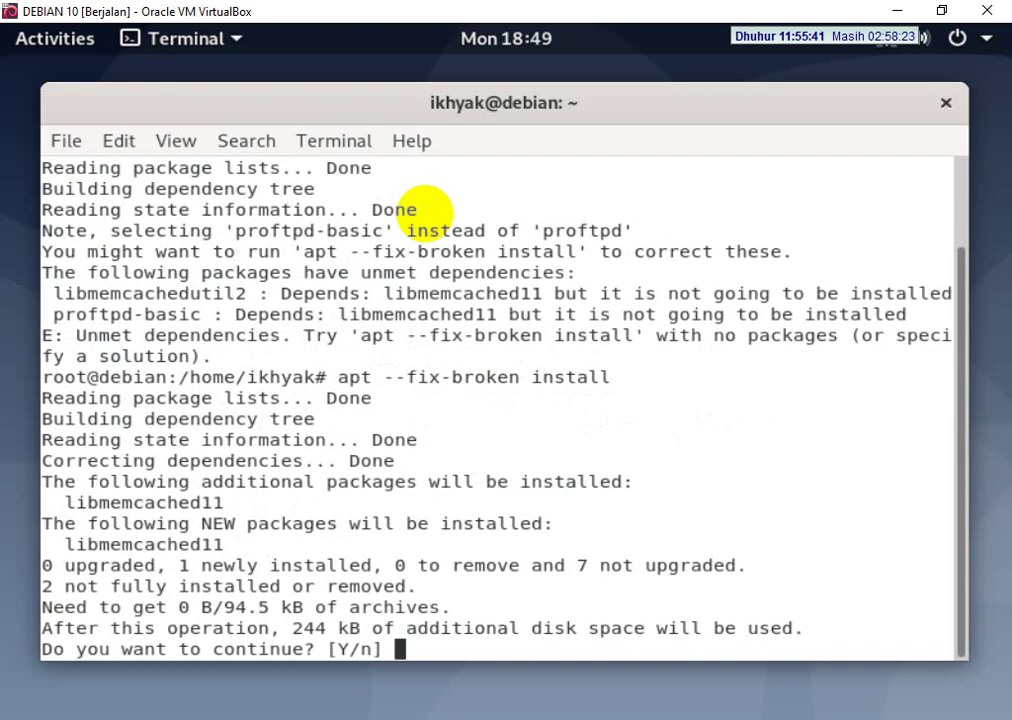
type("y")
key("Return")
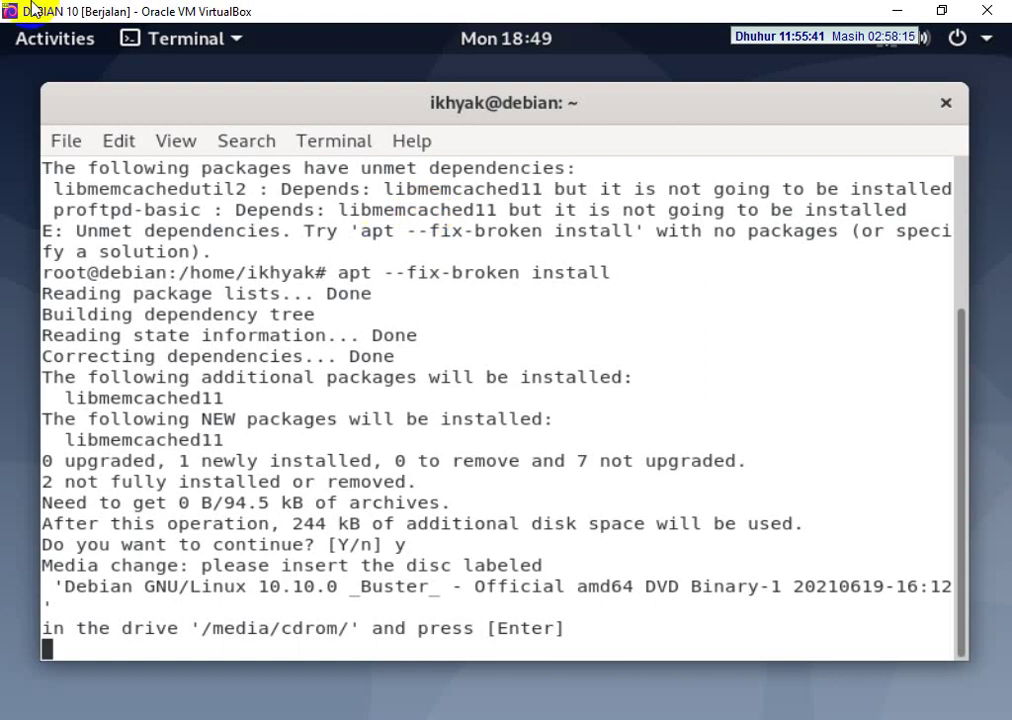
Insert debian-10.10.0-amd64-DVD-1.iso into the virtual optical drive, forcing the unmount, and continue the package installation.
key("Control_R+c")
left_click(222, 33)
mouse_move(345, 78)
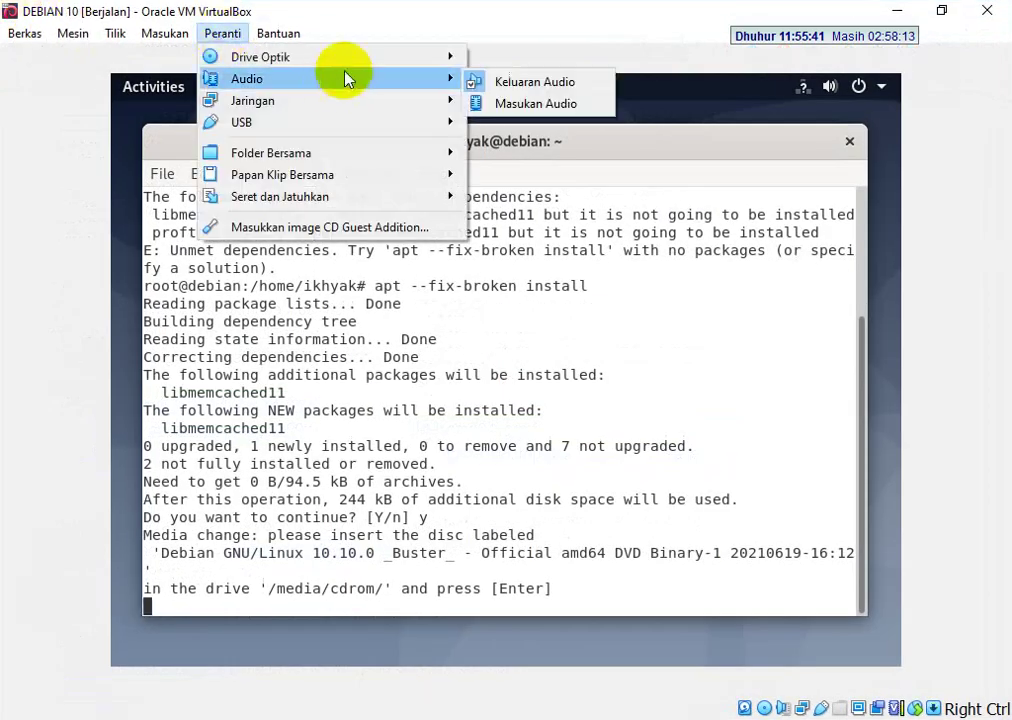
mouse_move(362, 60)
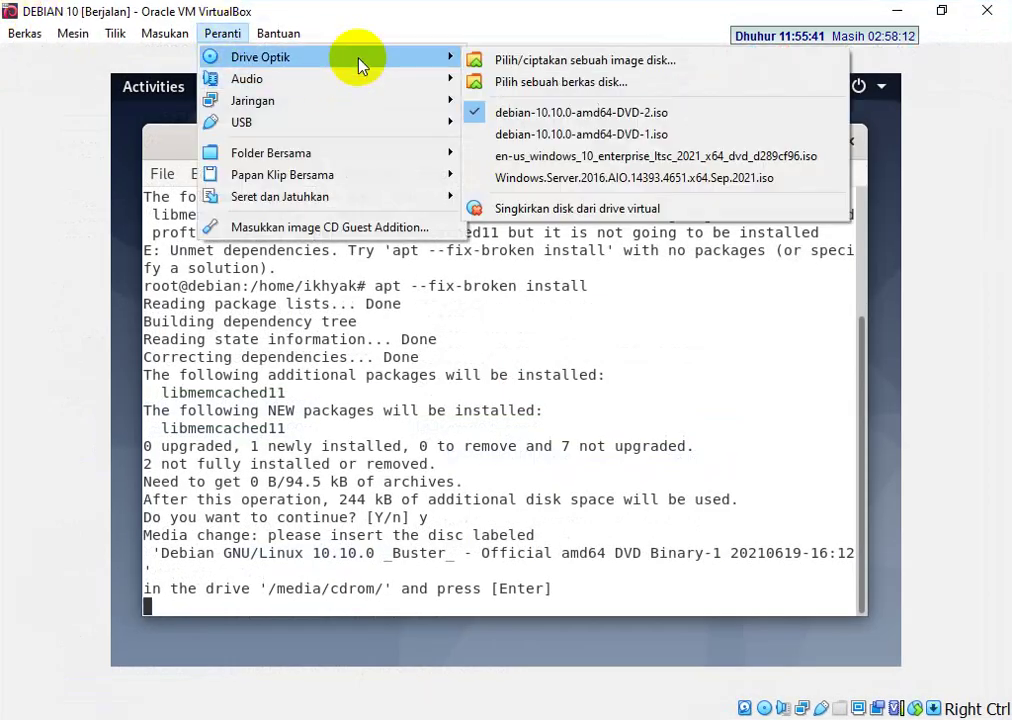
left_click(596, 136)
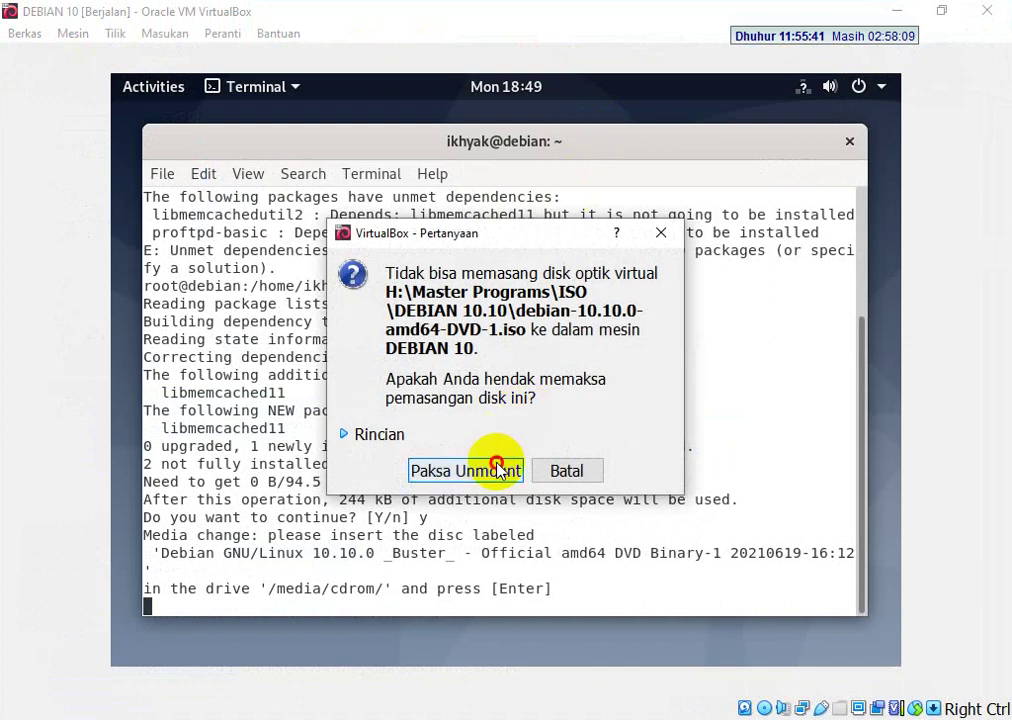
left_click(497, 468)
key("Return")
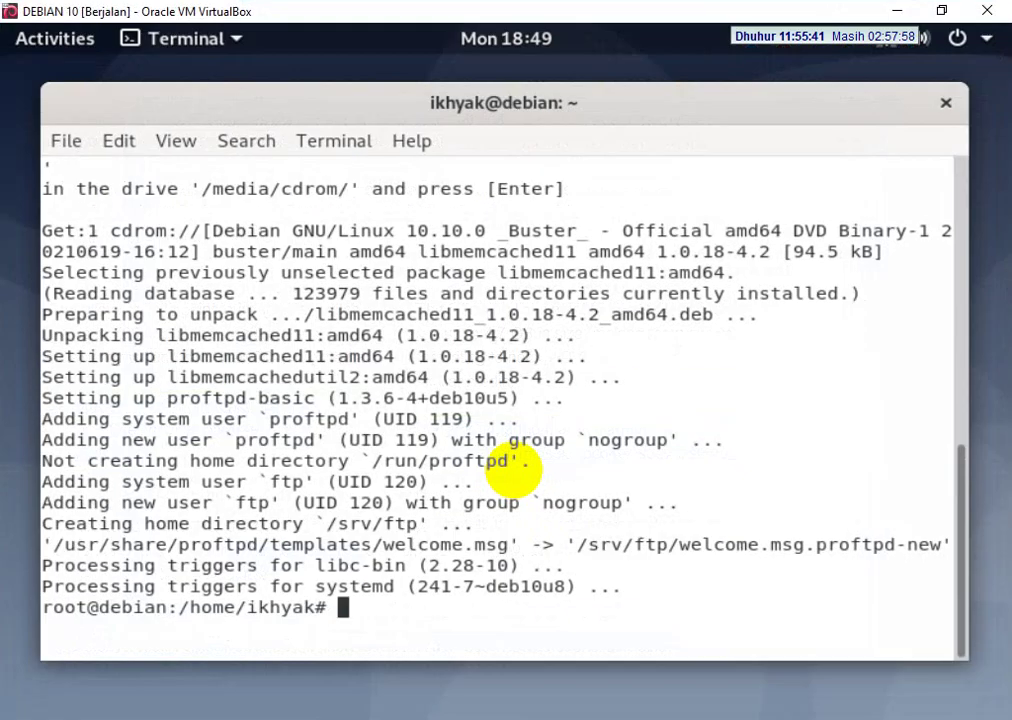
Maximize the terminal window and clear its output.
left_click(695, 107)
double_click(695, 107)
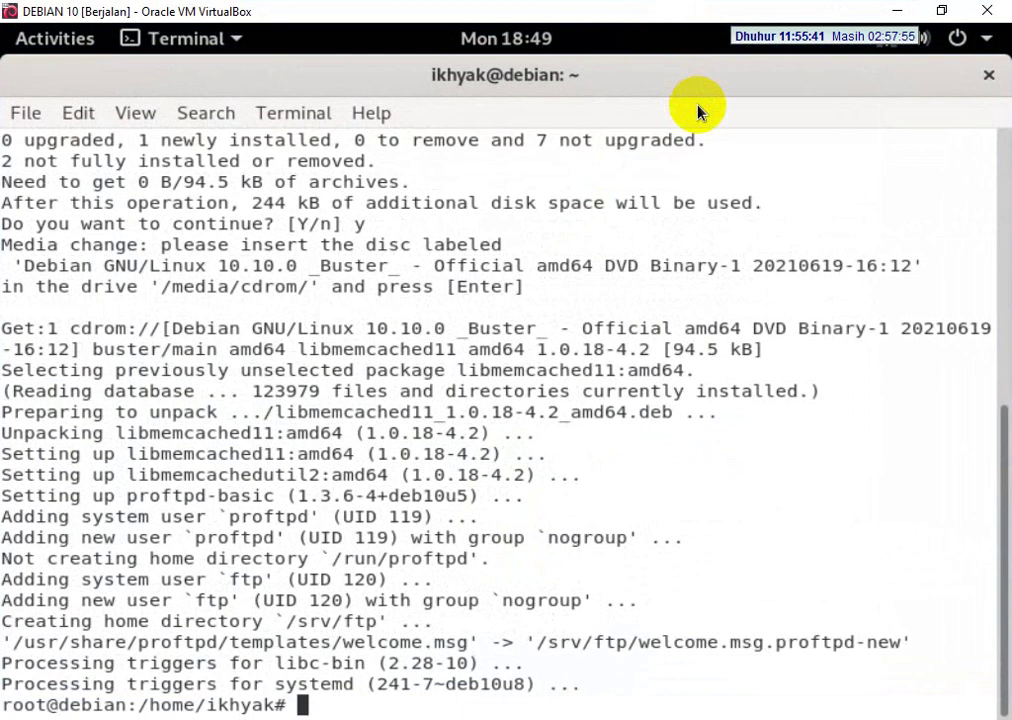
type("clear")
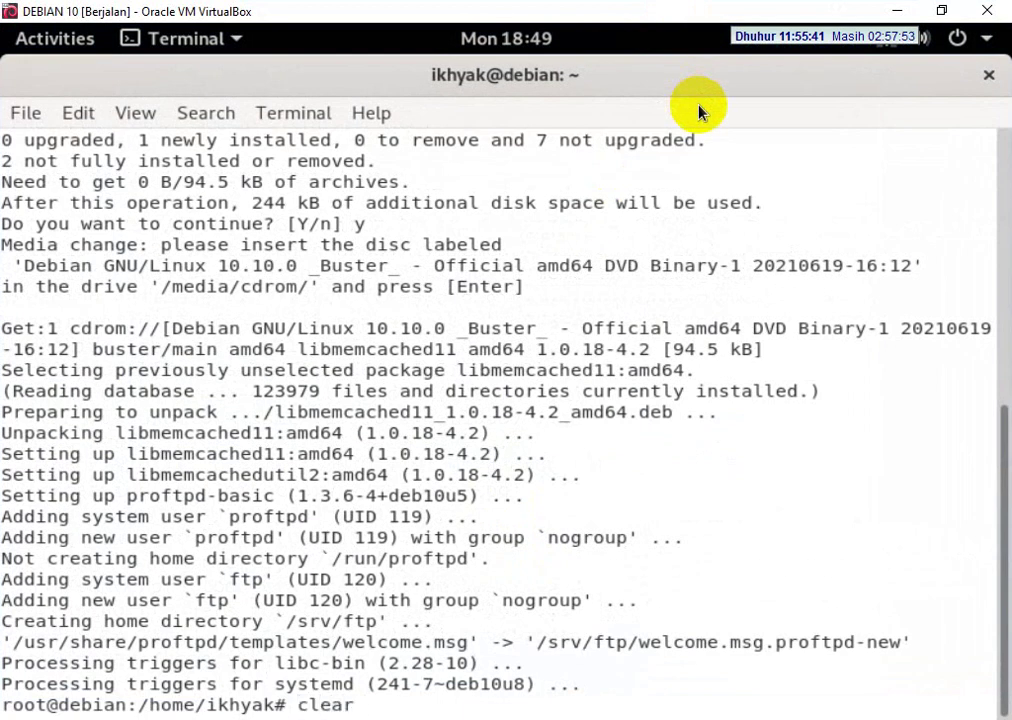
key("Return")
Recall and run apt remove --purge -y proftpd to purge the FTP server package.
key("Up")
key("Up")
key("Up")
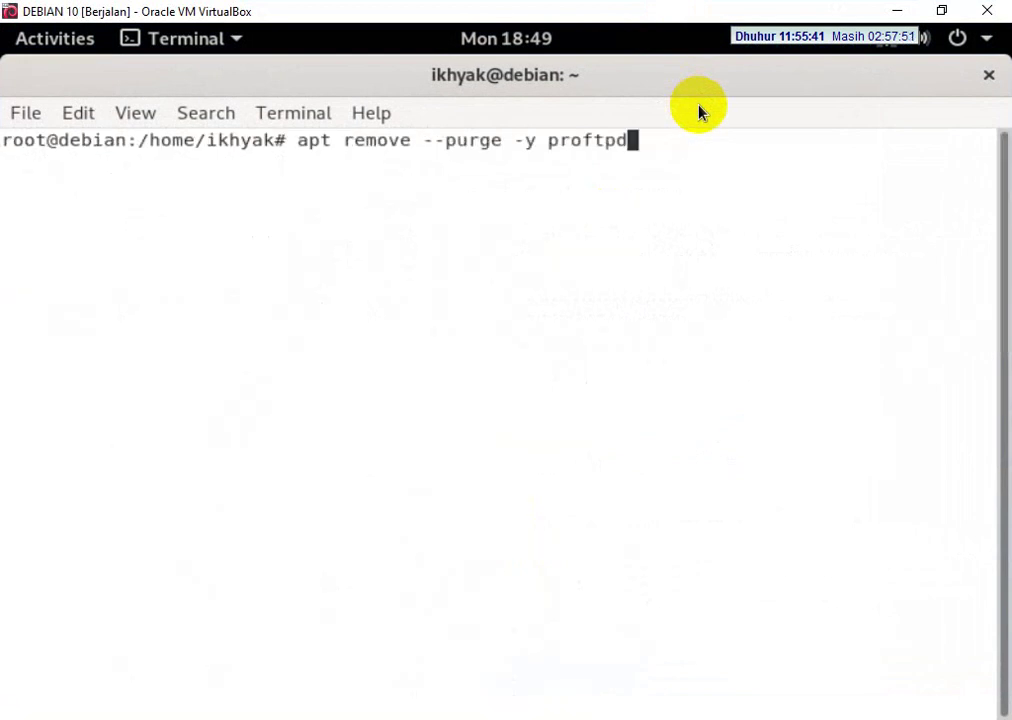
key("Return")
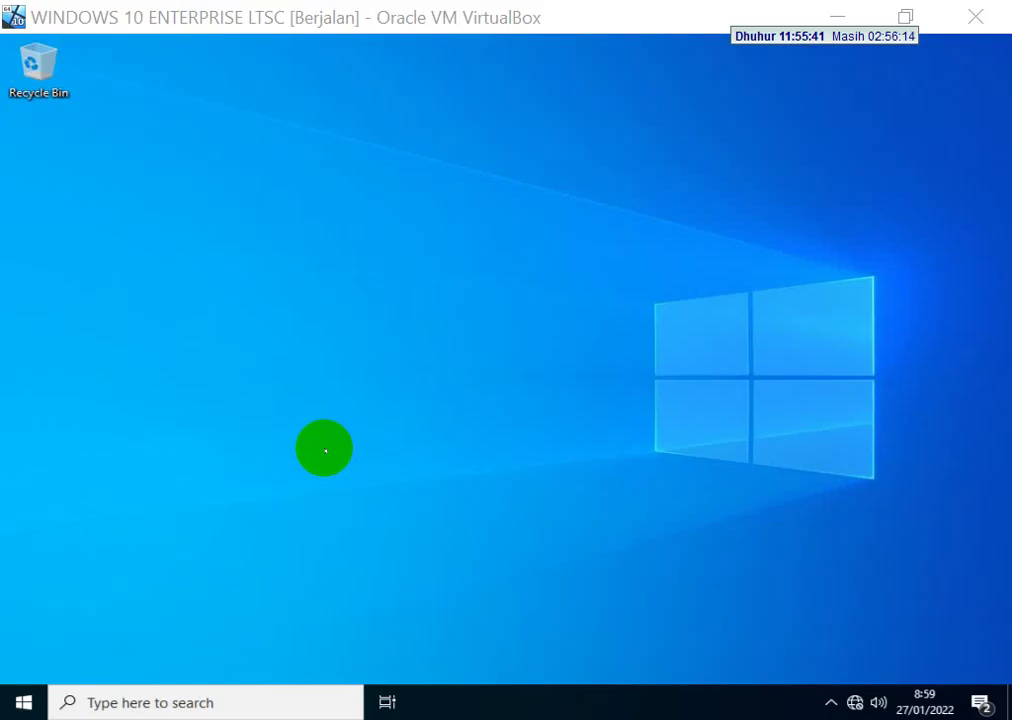
Switch to the Windows 10 Enterprise LTSC virtual machine and open a Command Prompt by running cmd.
key("super+r")
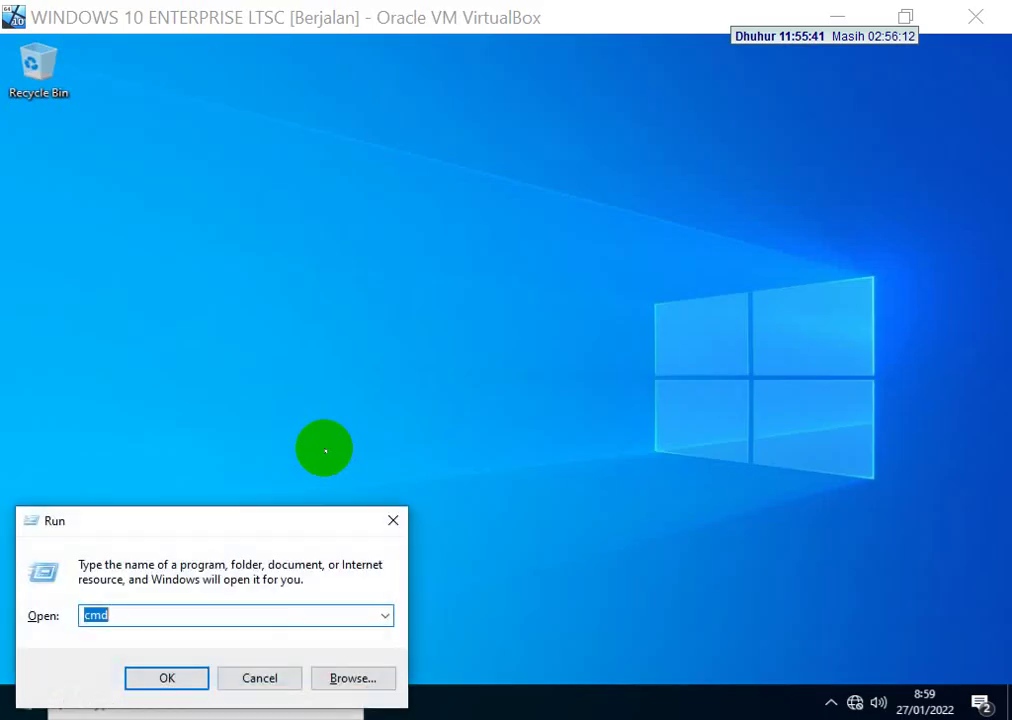
type("cmd")
key("Return")
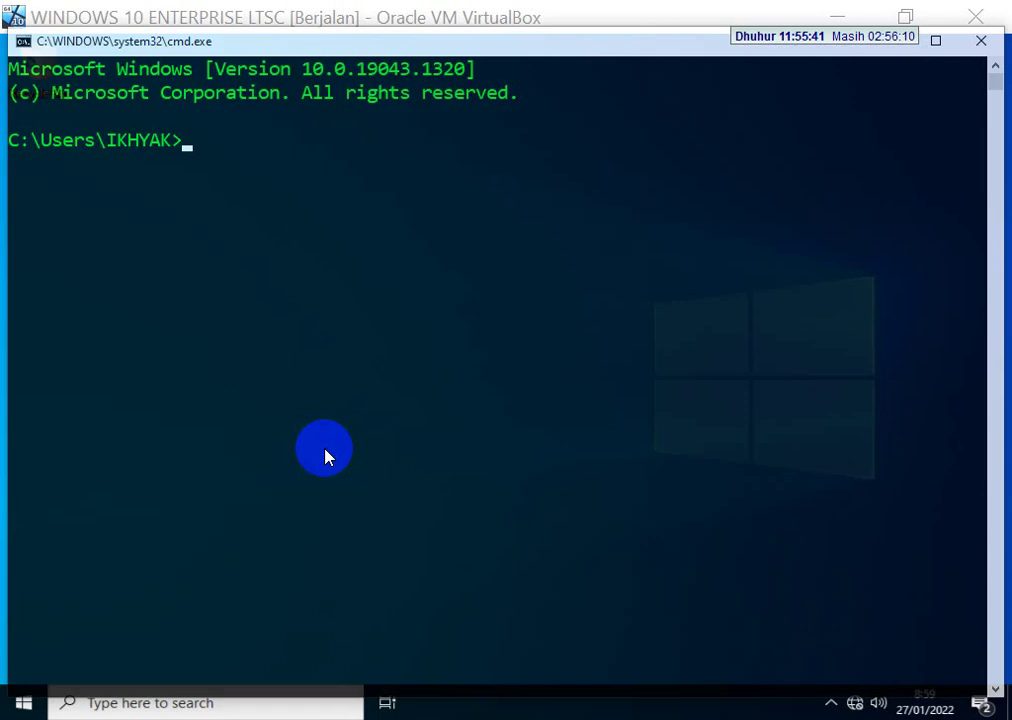
type("p")
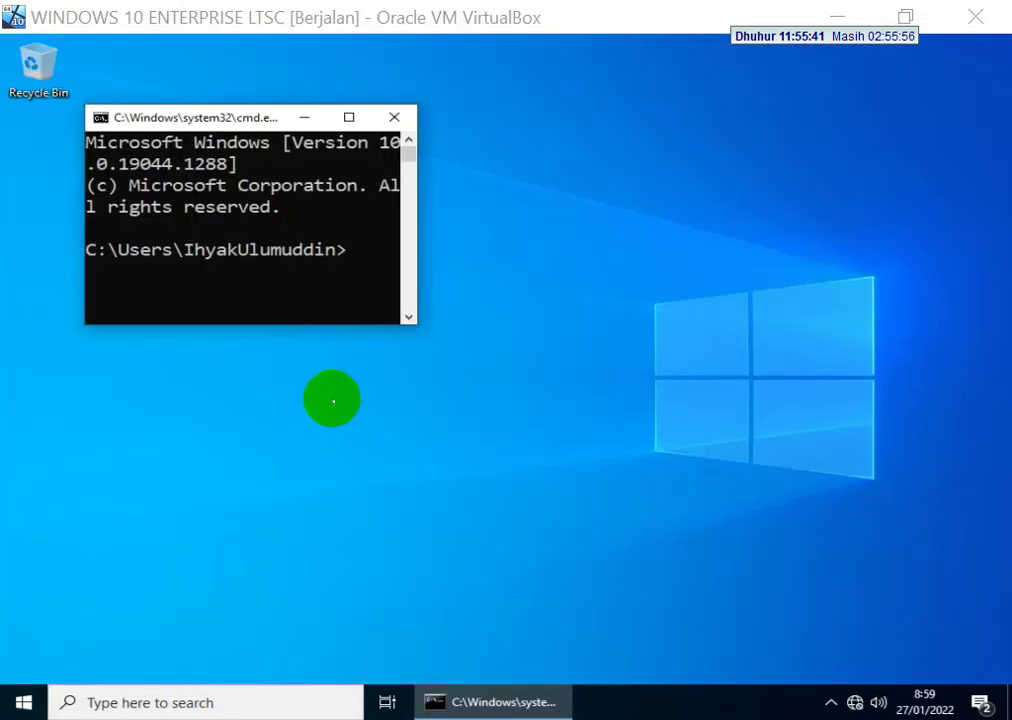
Maximize the Command Prompt and test the connection to the Debian server by pinging 192.168.50.1, stopping the ping early.
left_click(349, 117)
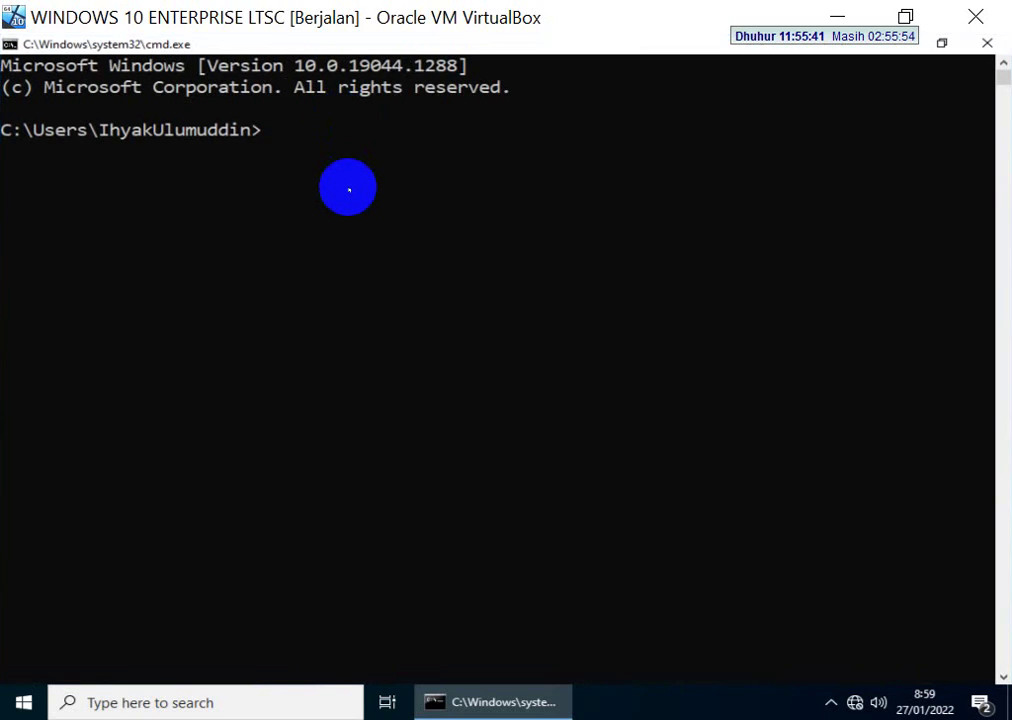
left_click(348, 188)
type("ping")
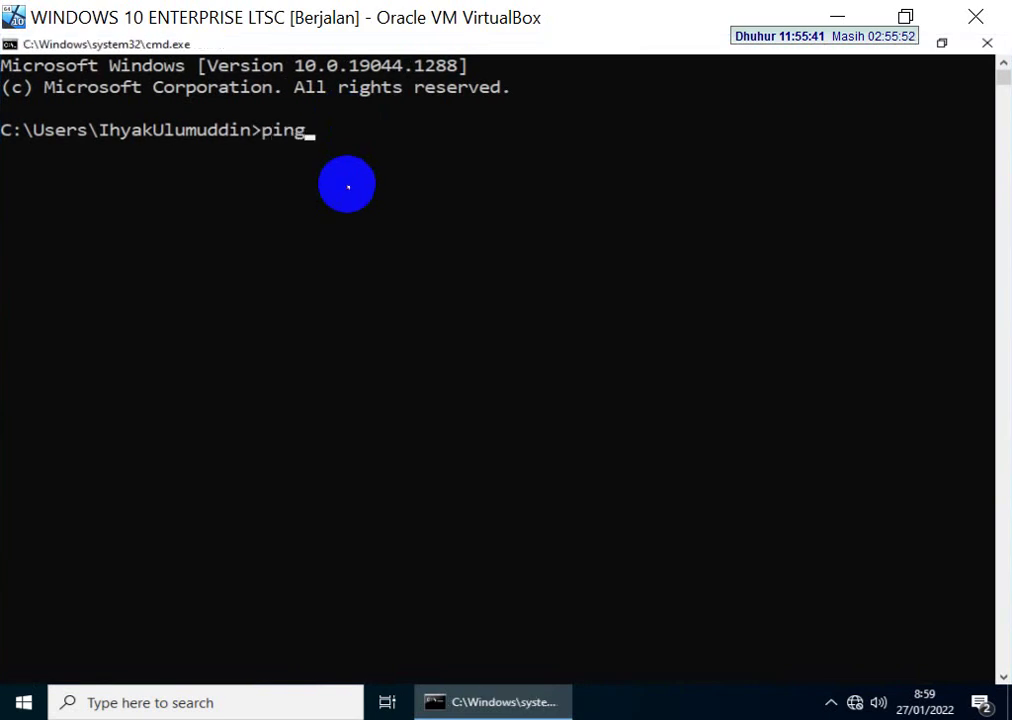
type(" 192.168.")
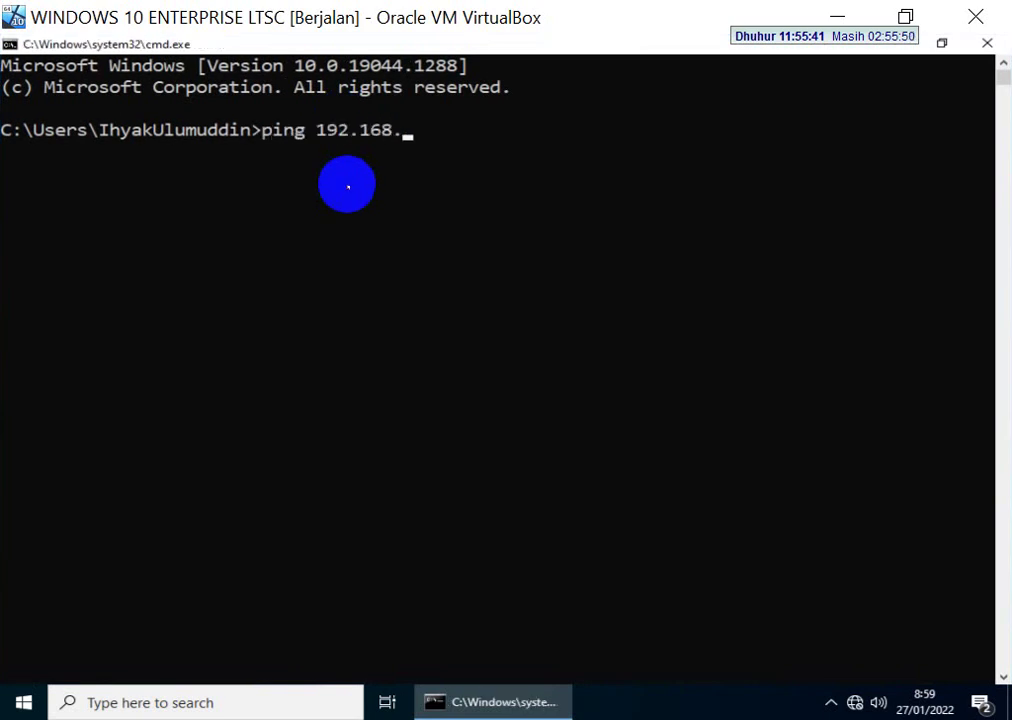
type("50.1")
key("Return")
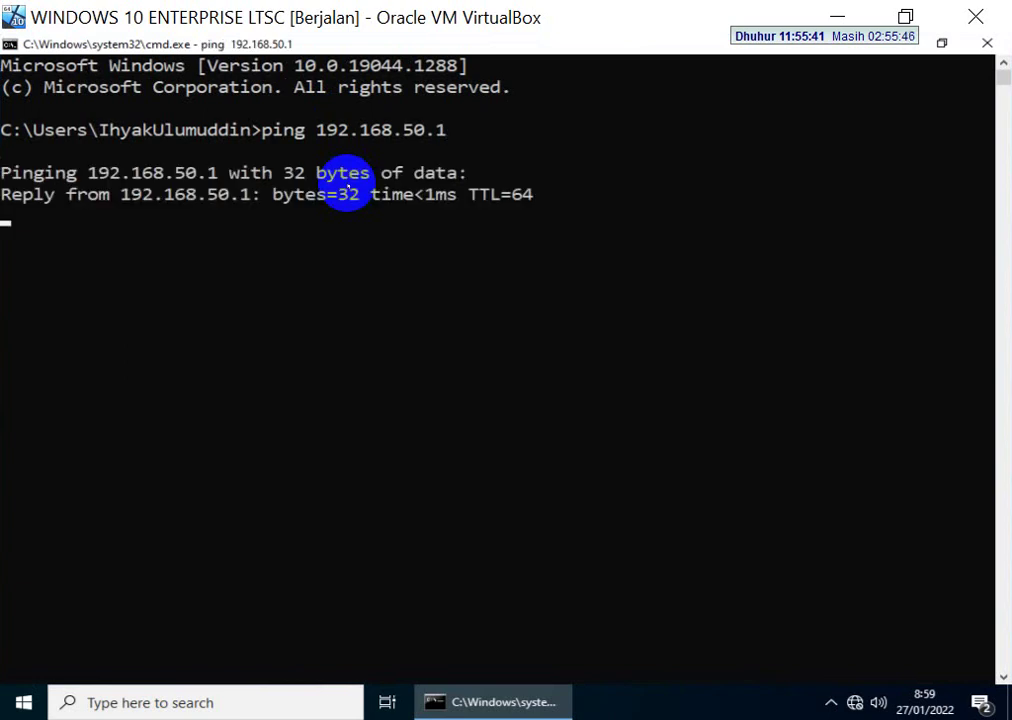
key("ctrl+c")
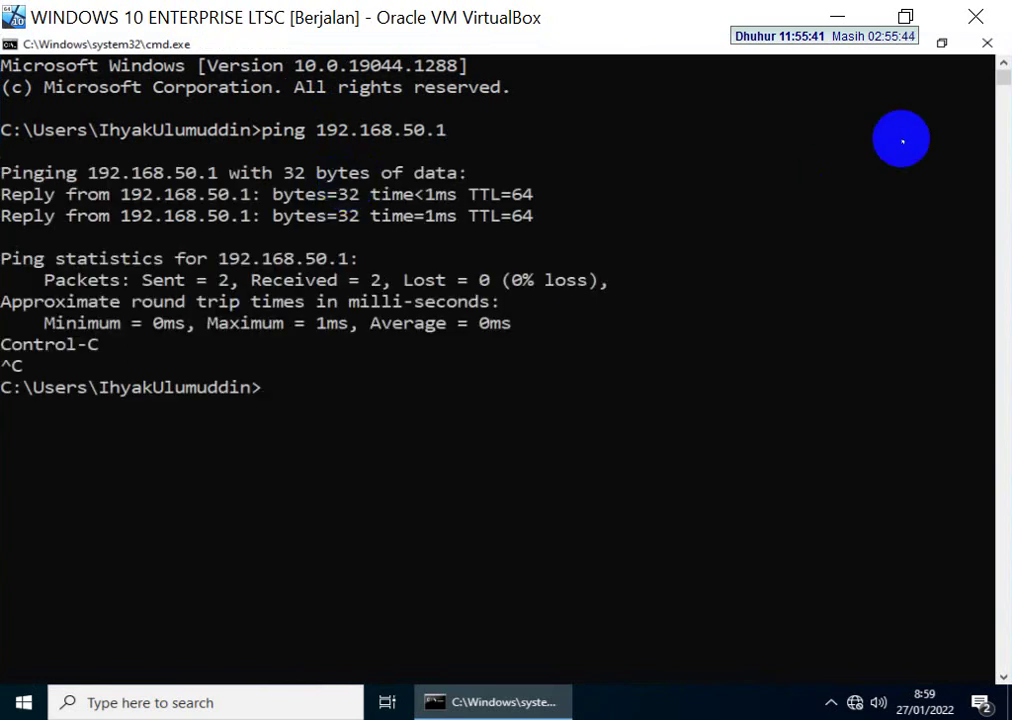
Close the Command Prompt and open File Explorer on the Windows 10 client.
left_click(987, 43)
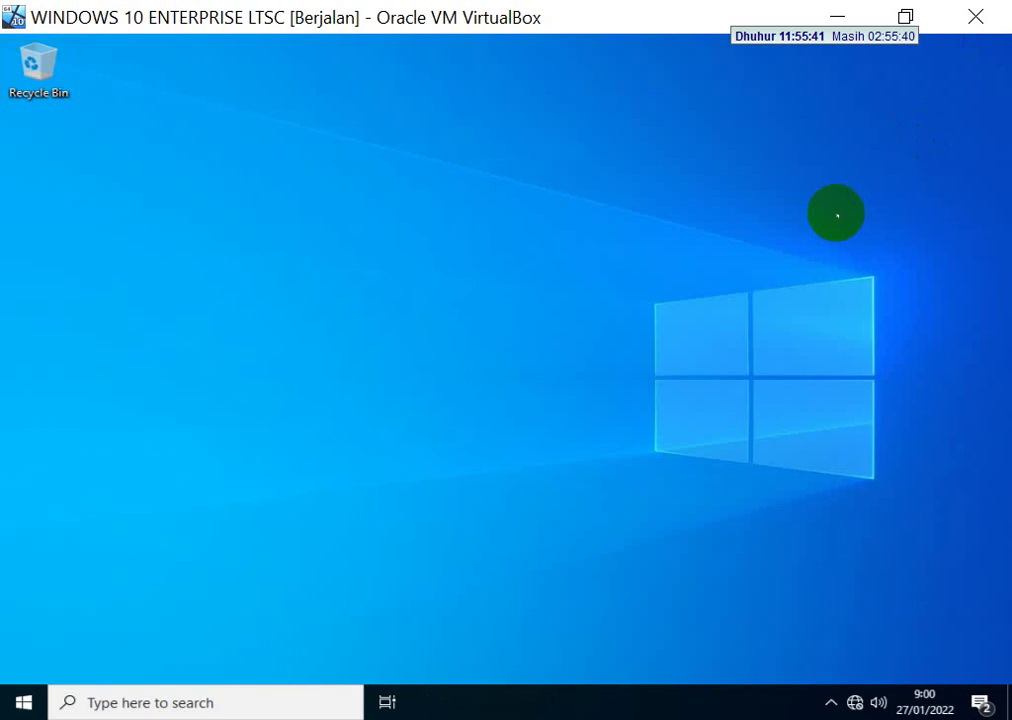
key("super+e")
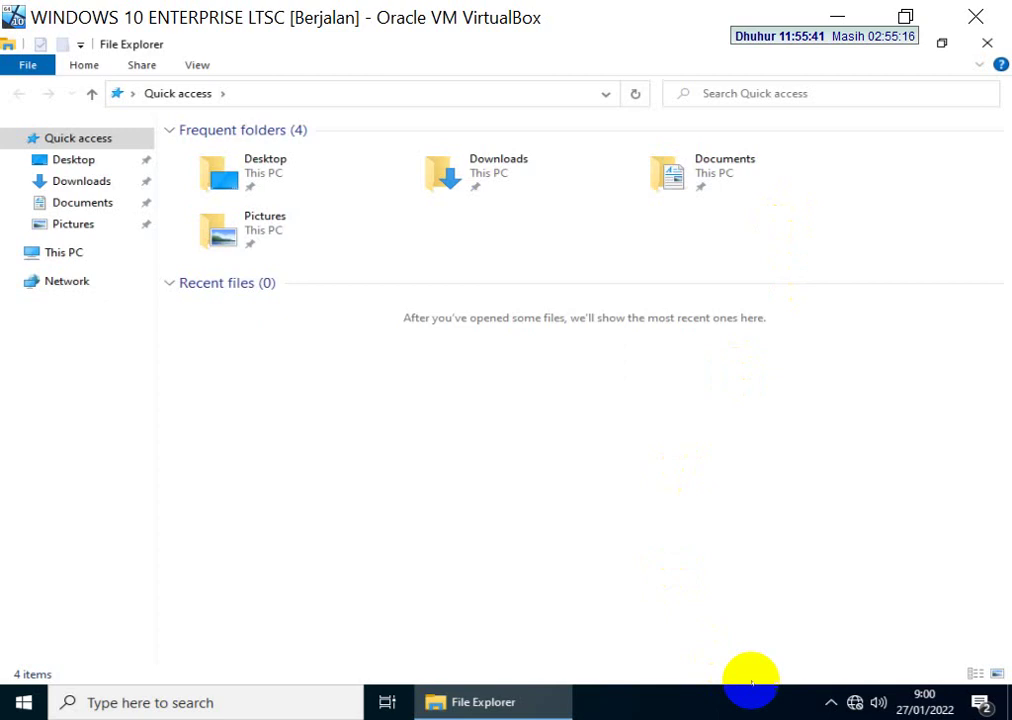
Switch to Chrome, open the bookmarked FORM PENGUMPULAN TUGAS ASJ XI TKJ 3, set KELAS to XI TKJ 2 and continue.
key("alt+Tab")
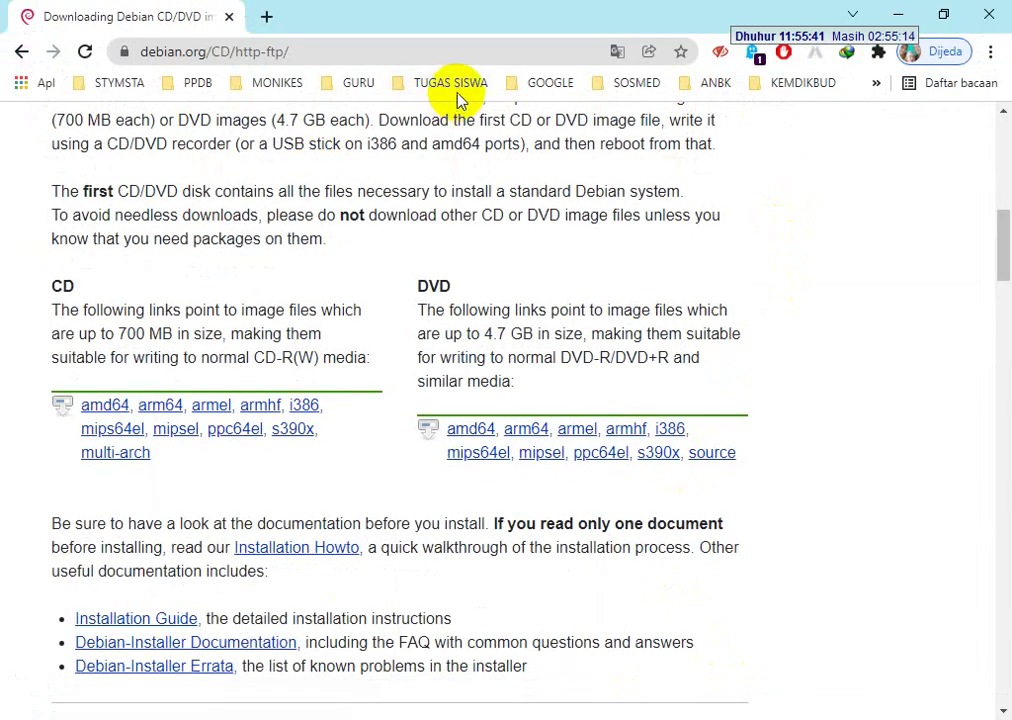
left_click(457, 88)
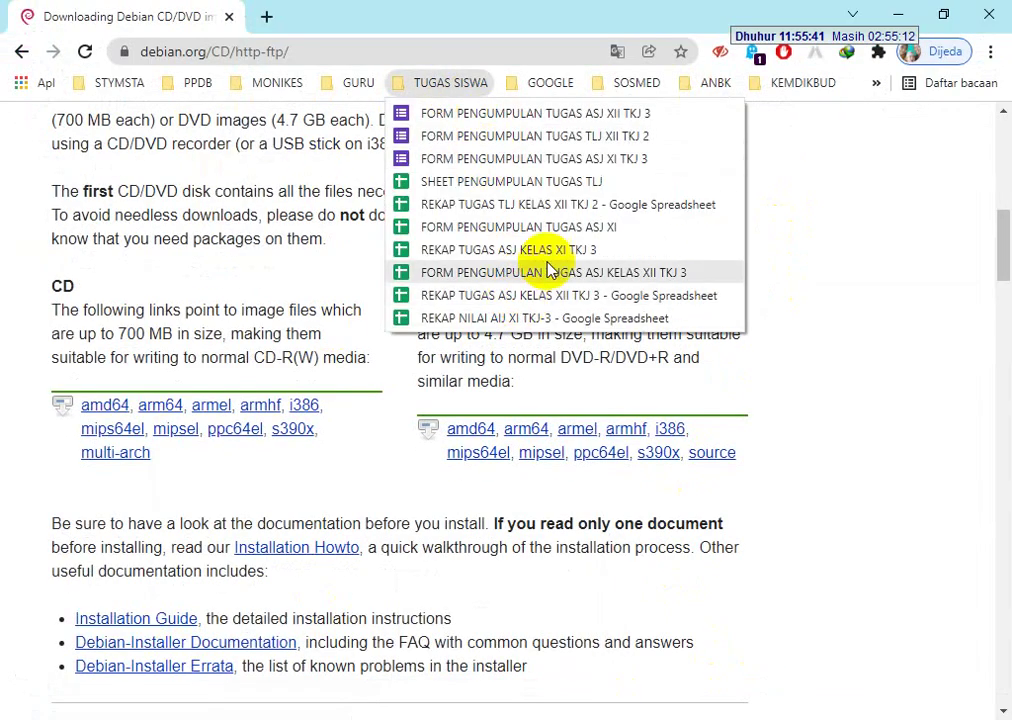
left_click(595, 161)
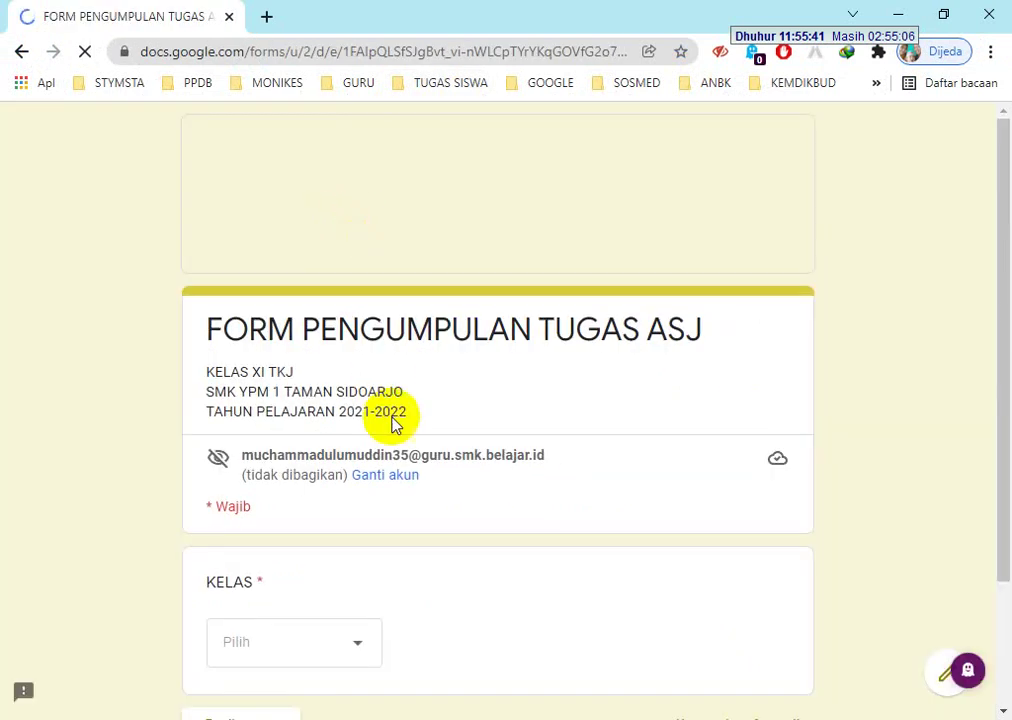
scroll(393, 423, "down", 2)
left_click(360, 480)
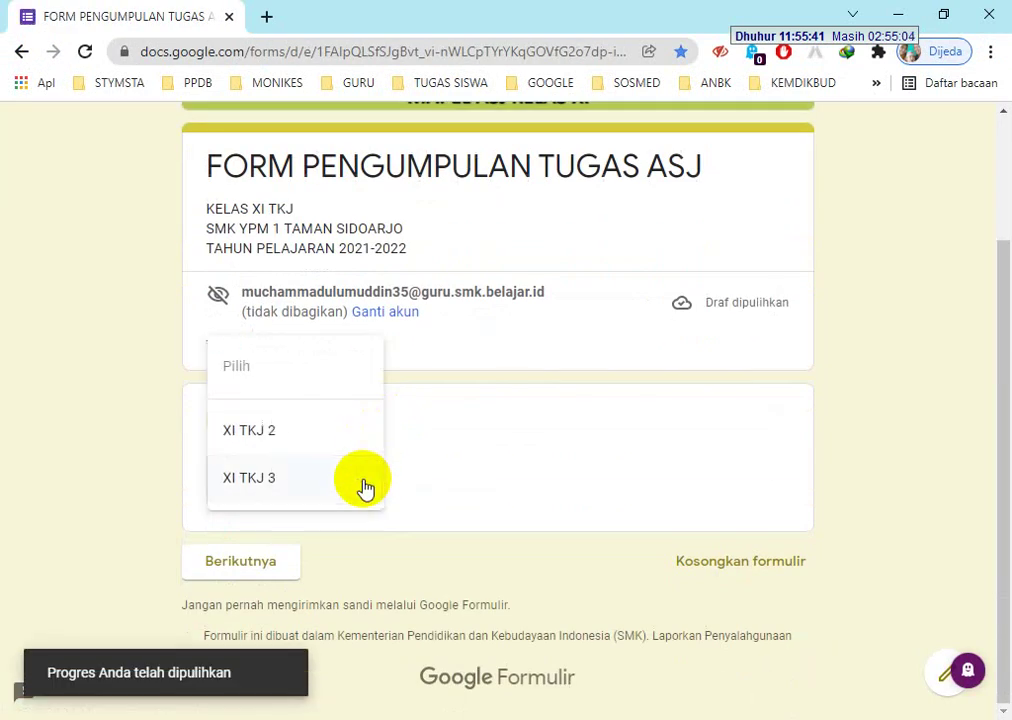
left_click(306, 441)
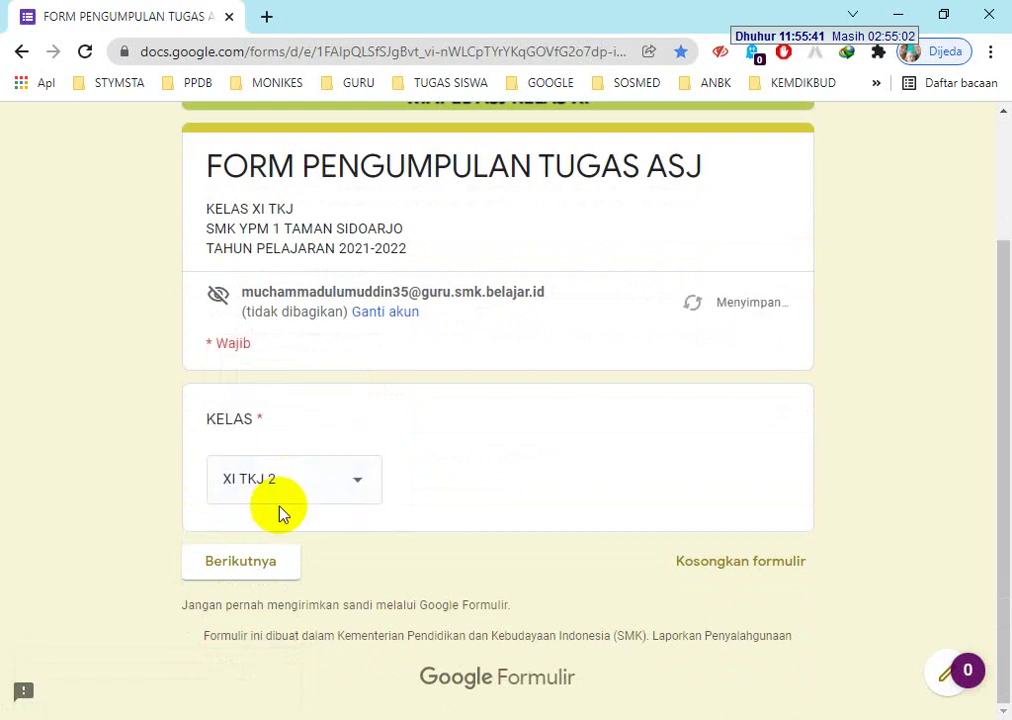
left_click(268, 563)
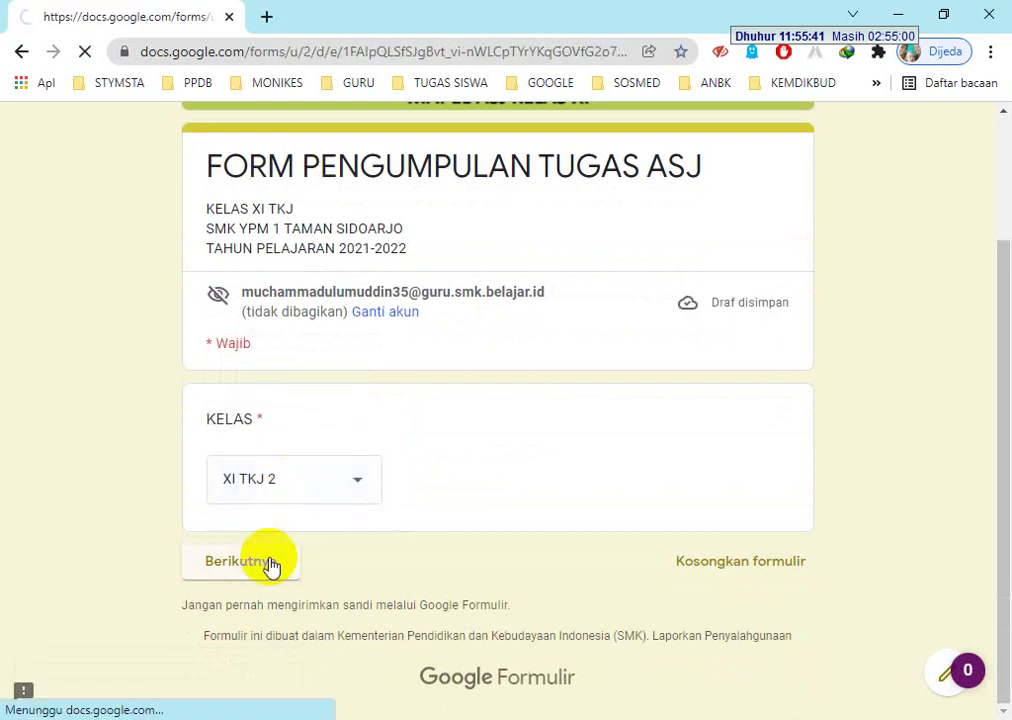
Choose a student's full name in NAMA LENGKAP and continue to the attendance section.
scroll(300, 435, "down", 2)
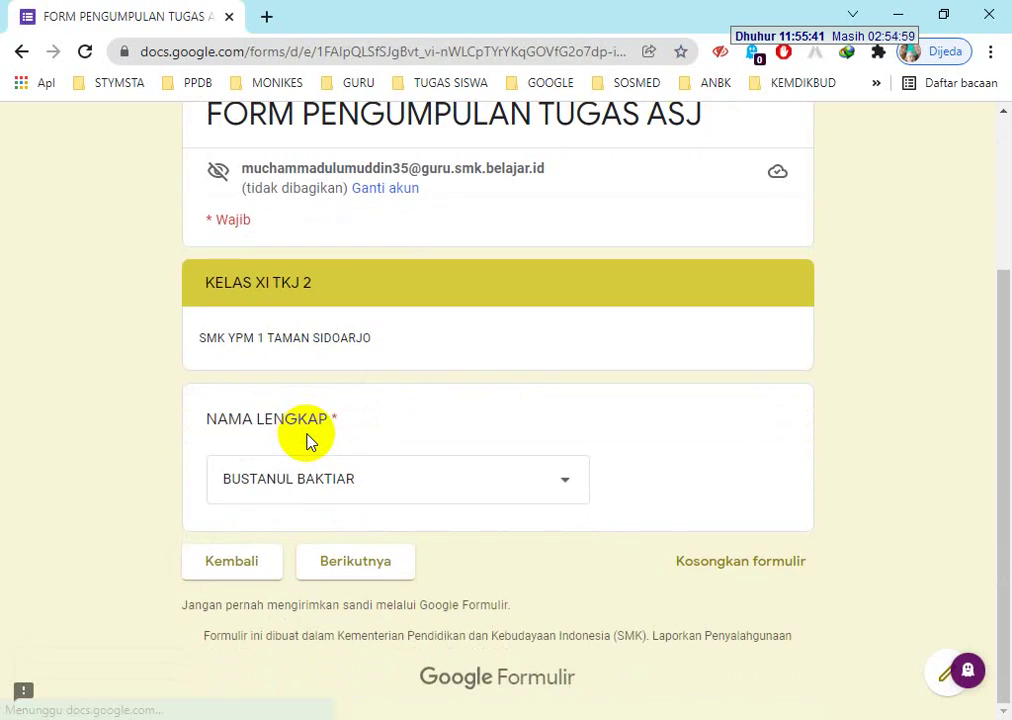
left_click(332, 478)
scroll(350, 385, "down", 5)
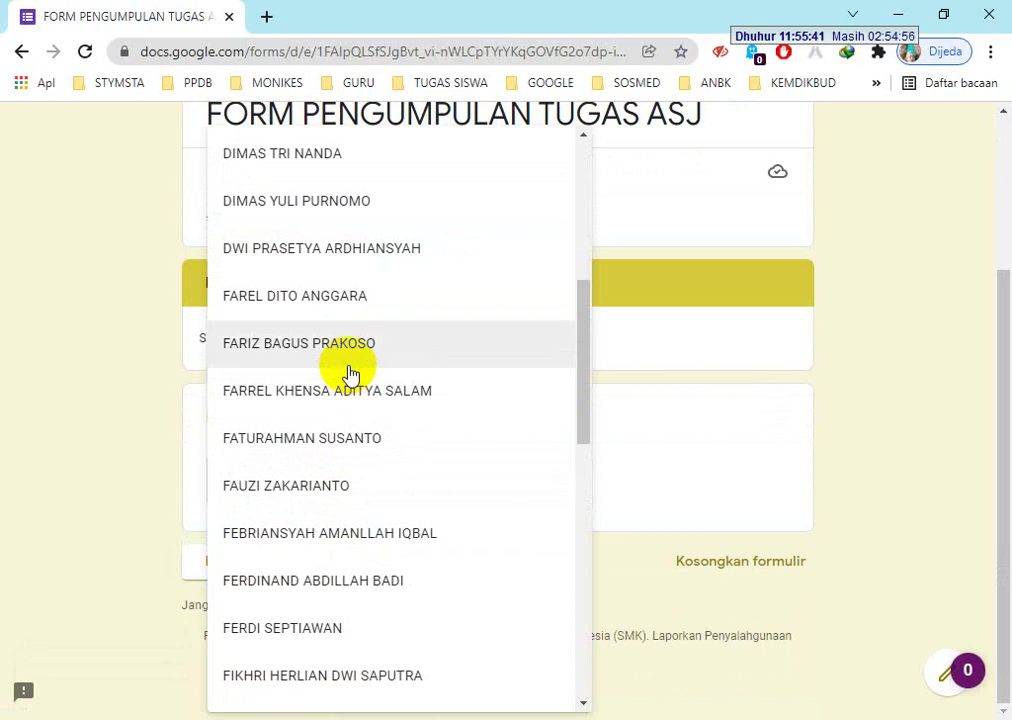
left_click(315, 643)
left_click(332, 578)
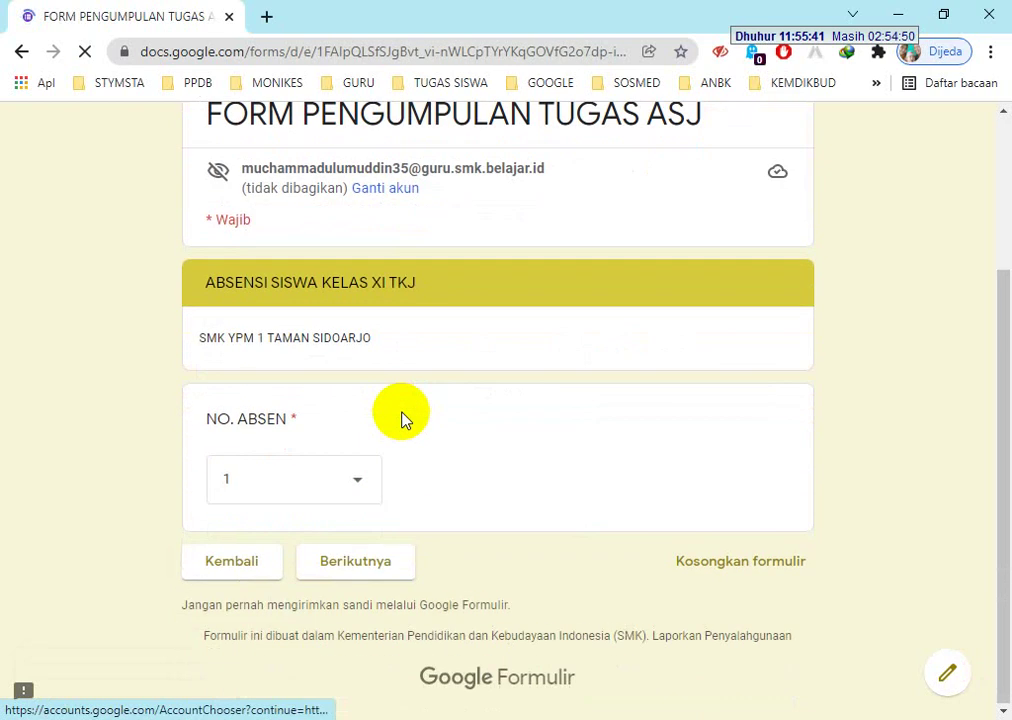
Set NO. ABSEN to 21 and continue to the practical assignment section.
left_click(337, 481)
scroll(334, 483, "down", 3)
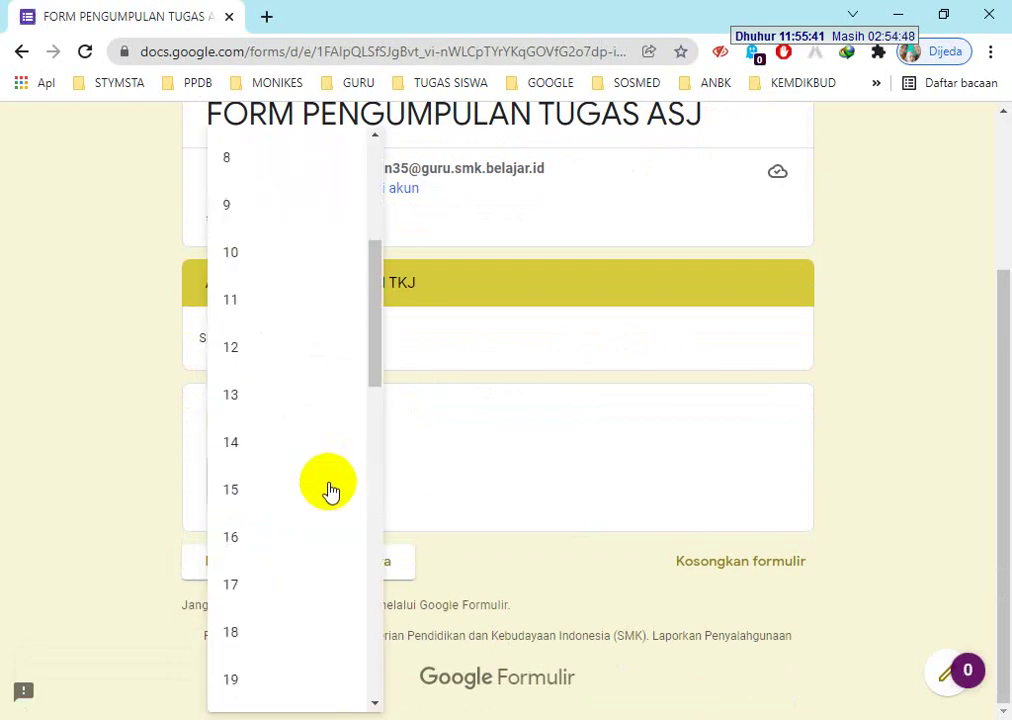
scroll(330, 492, "down", 3)
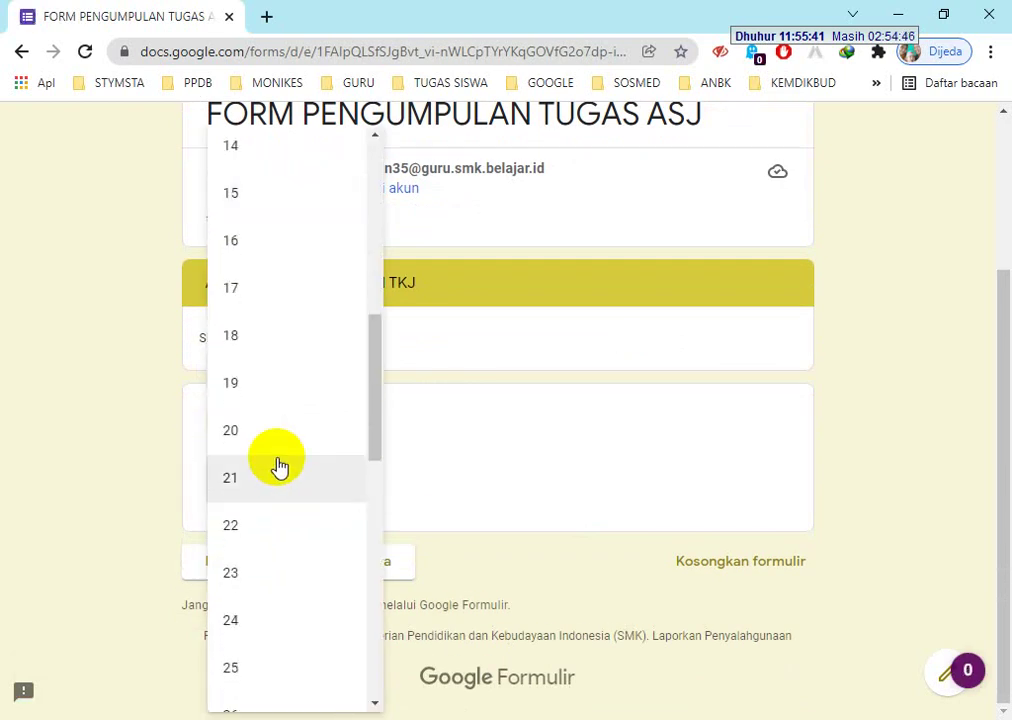
left_click(311, 488)
left_click(350, 560)
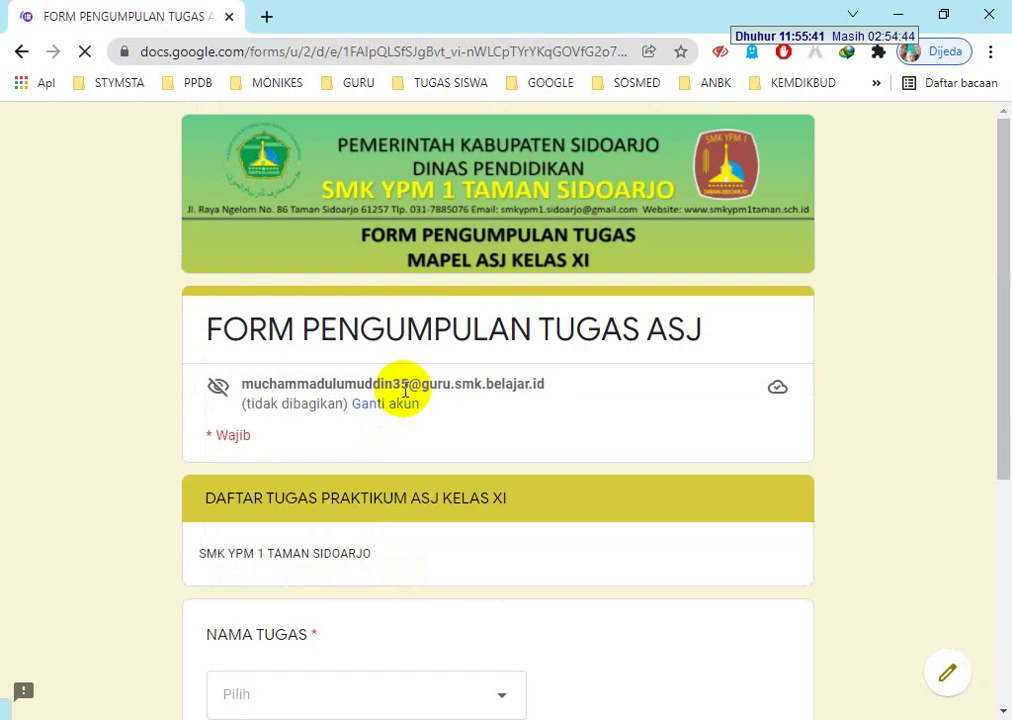
Set NAMA TUGAS to 2. Mengkonfigurasi DHCP Server and activate the answer field under UPLOAD LINK TUGAS.
scroll(405, 392, "down", 4)
left_click(421, 341)
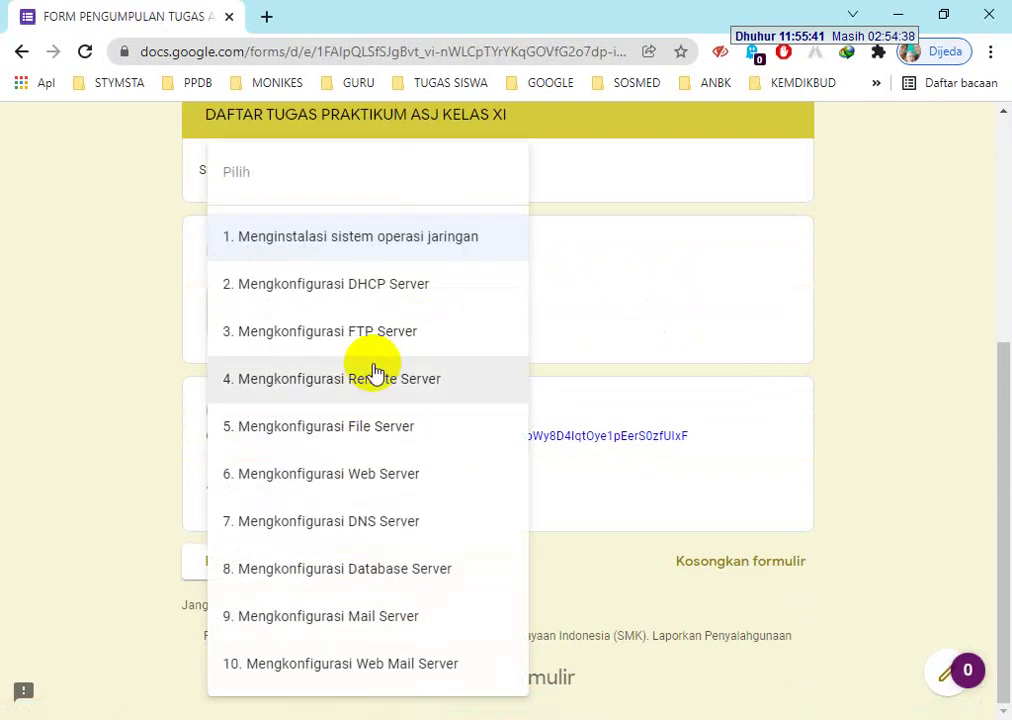
left_click(373, 289)
left_click(310, 486)
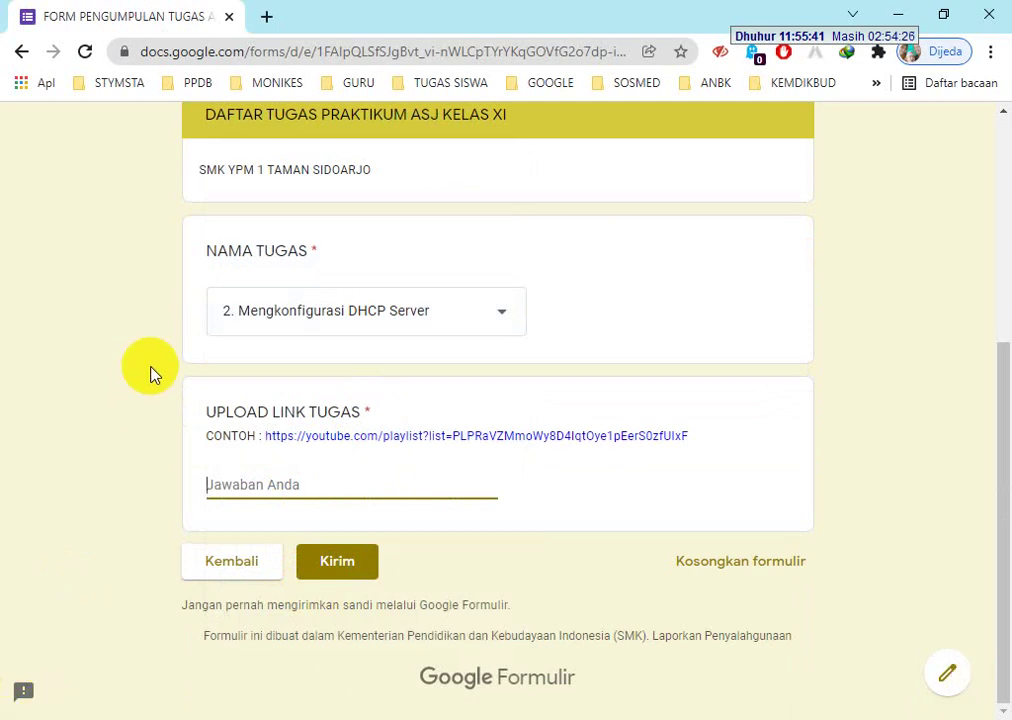
Return to the Windows 10 virtual machine and try to open \\192.168.50.1 in File Explorer.
left_click(898, 16)
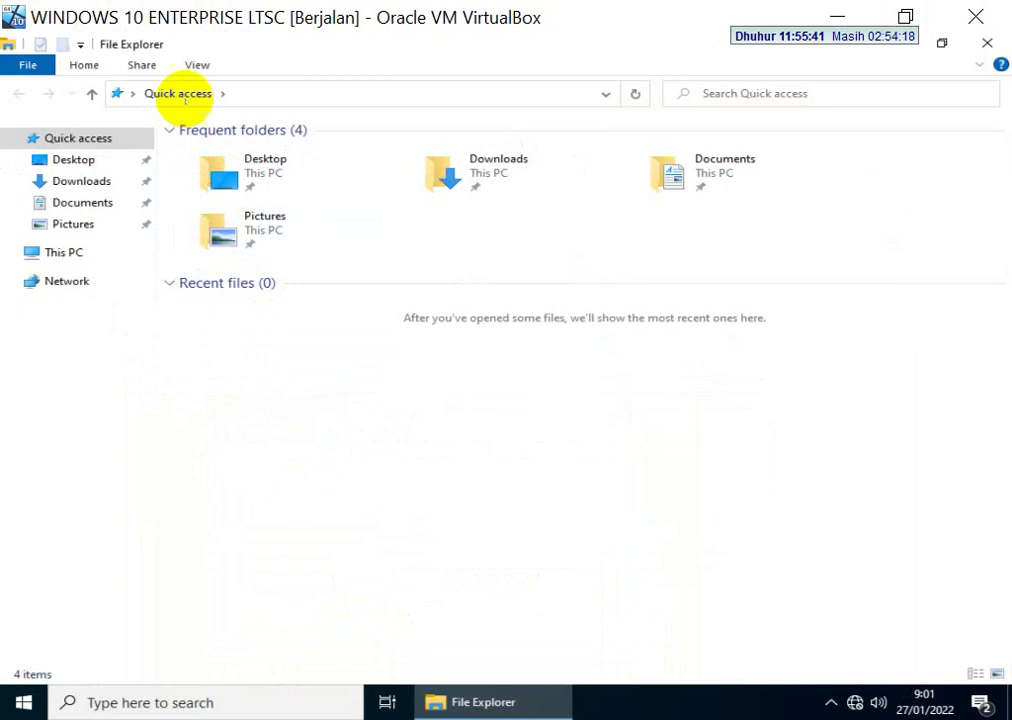
left_click(270, 98)
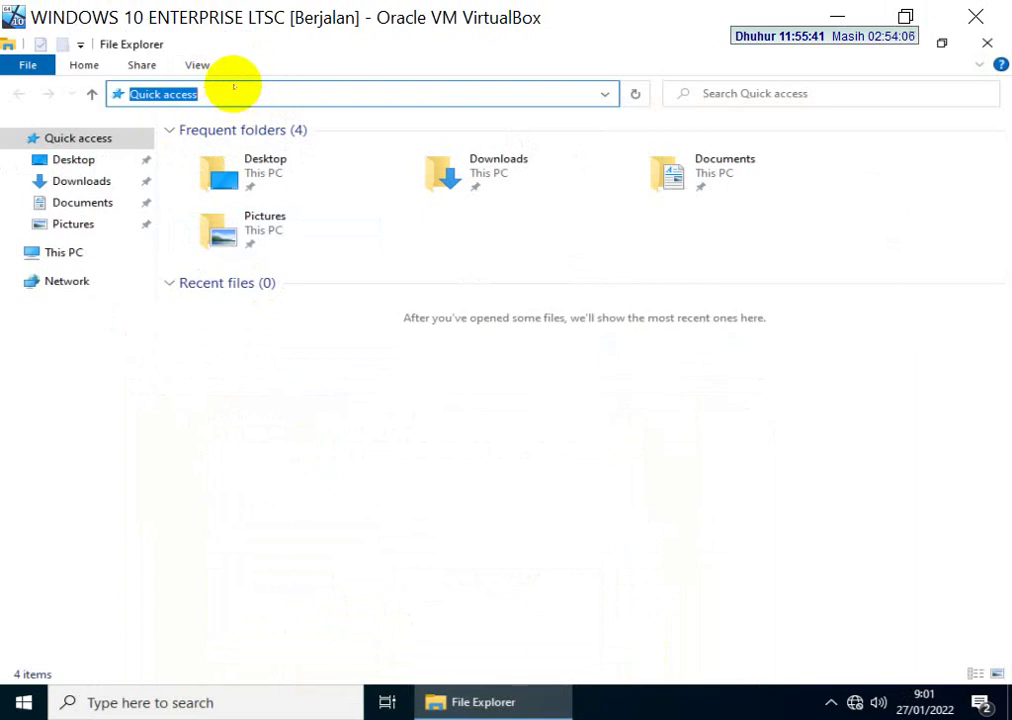
type("\\\\")
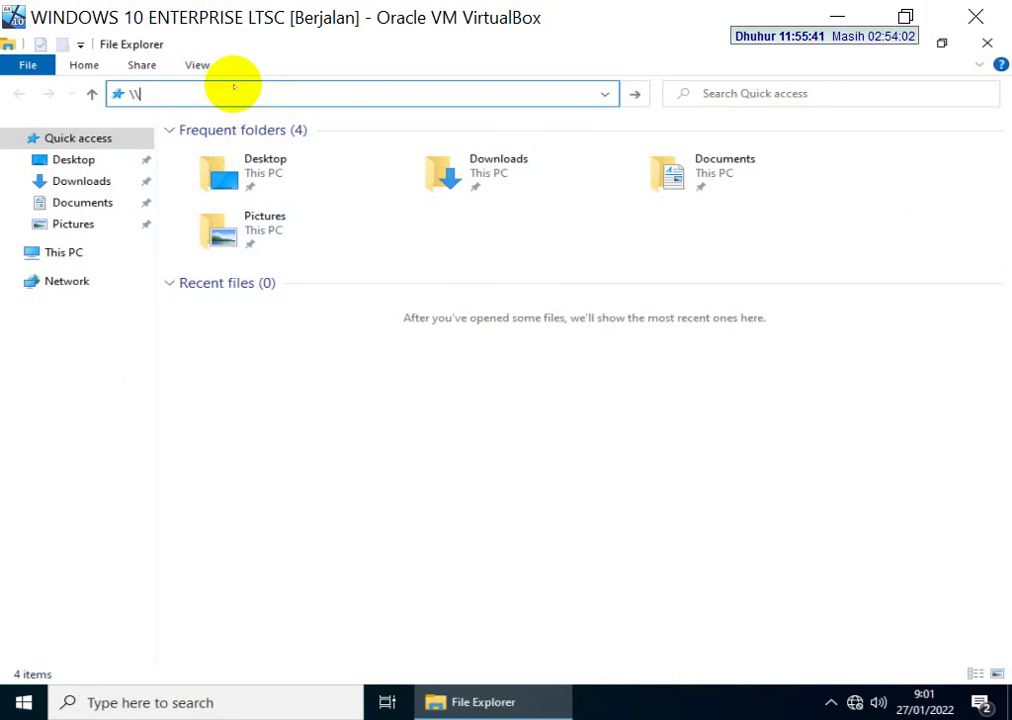
type("192.168.50.1")
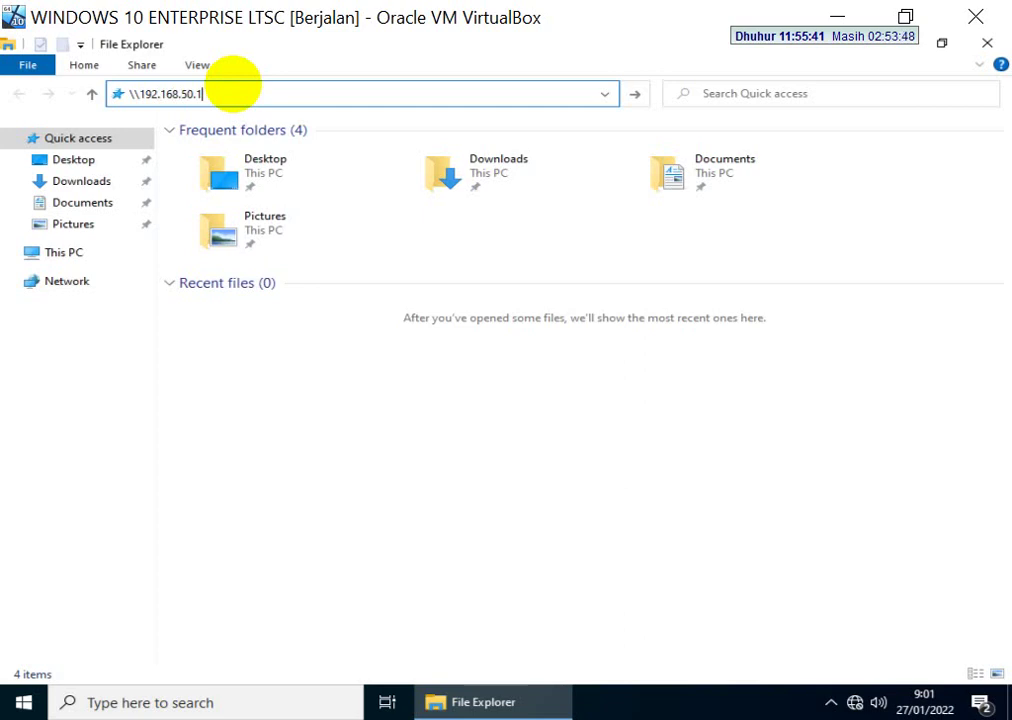
key("Return")
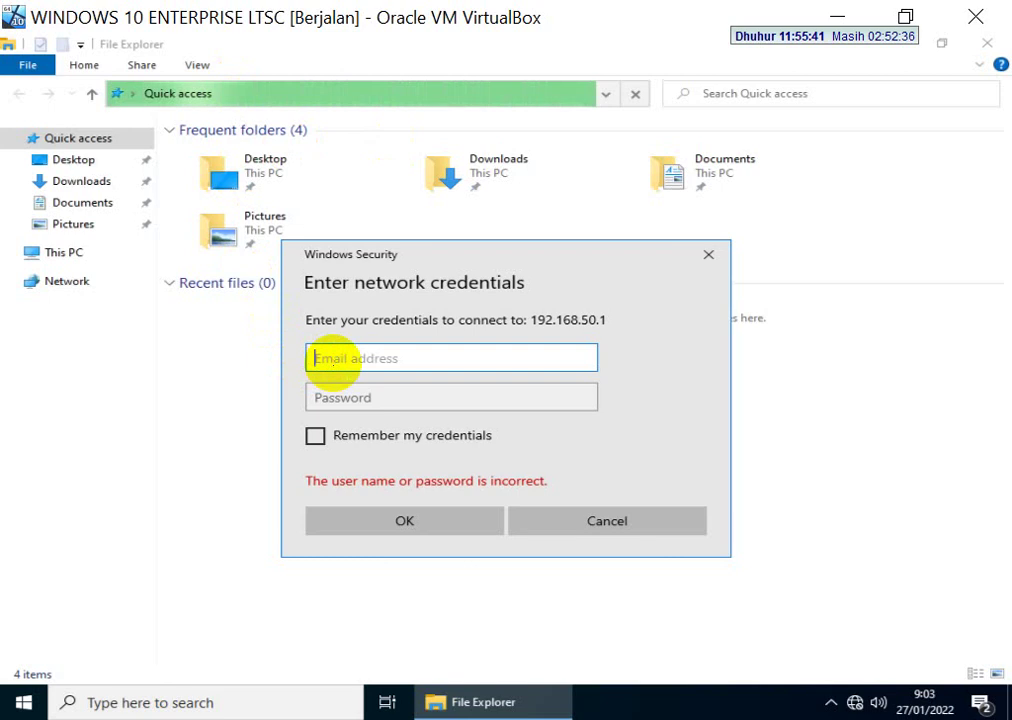
Try to sign in to 192.168.50.1 with the FTP user's name and password, and dismiss the resulting dialog.
type("ferdi")
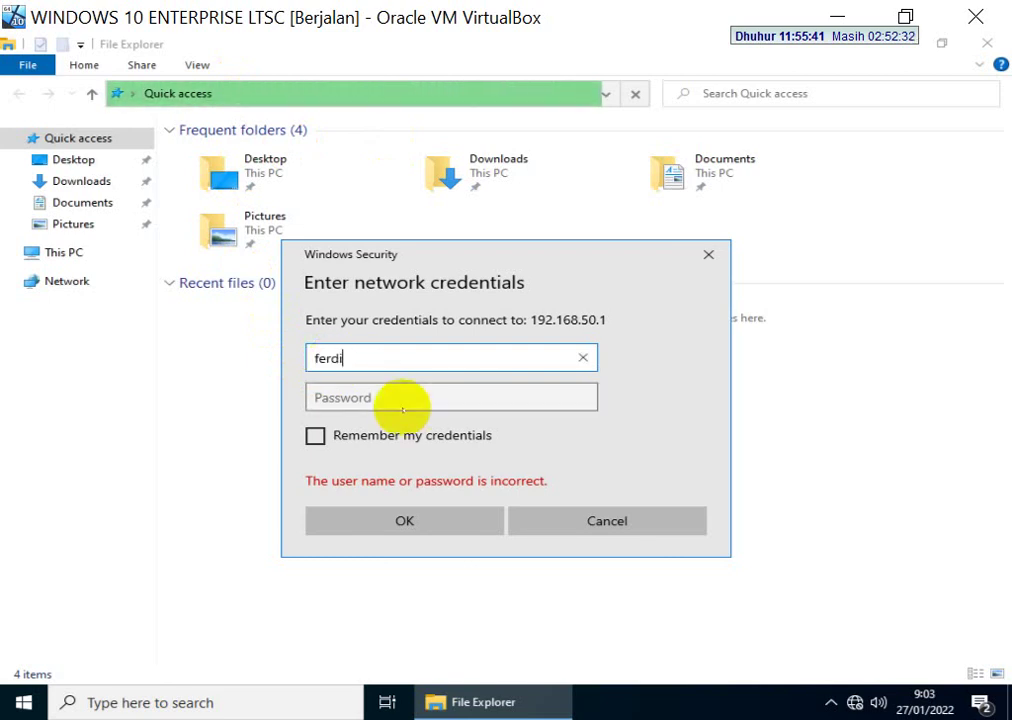
left_click(339, 397)
type("1")
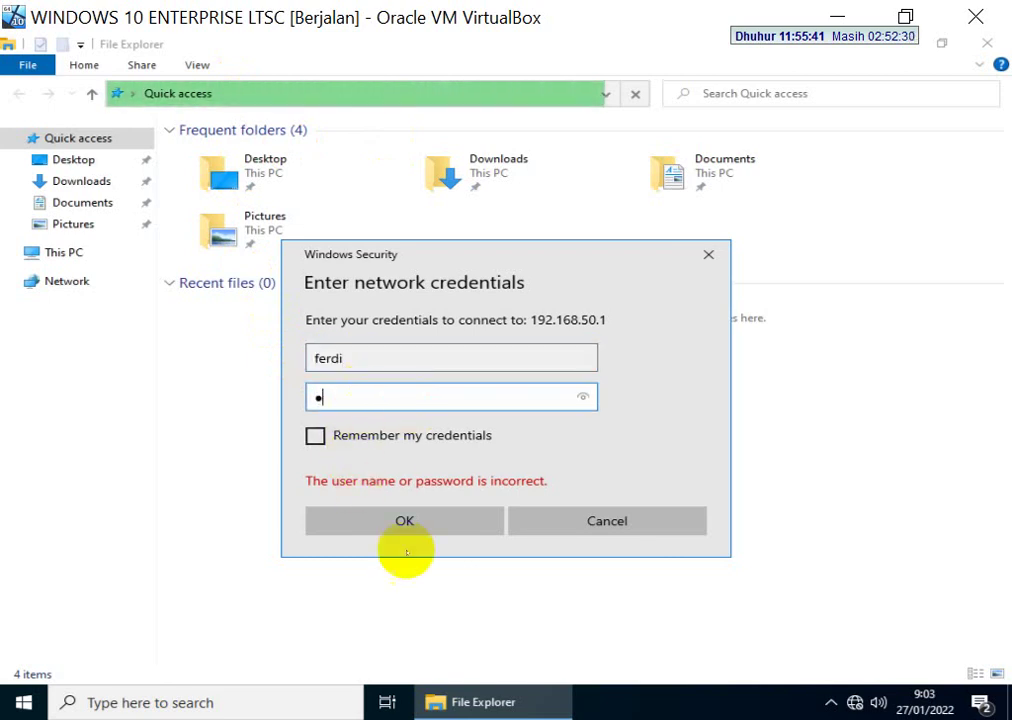
left_click(408, 523)
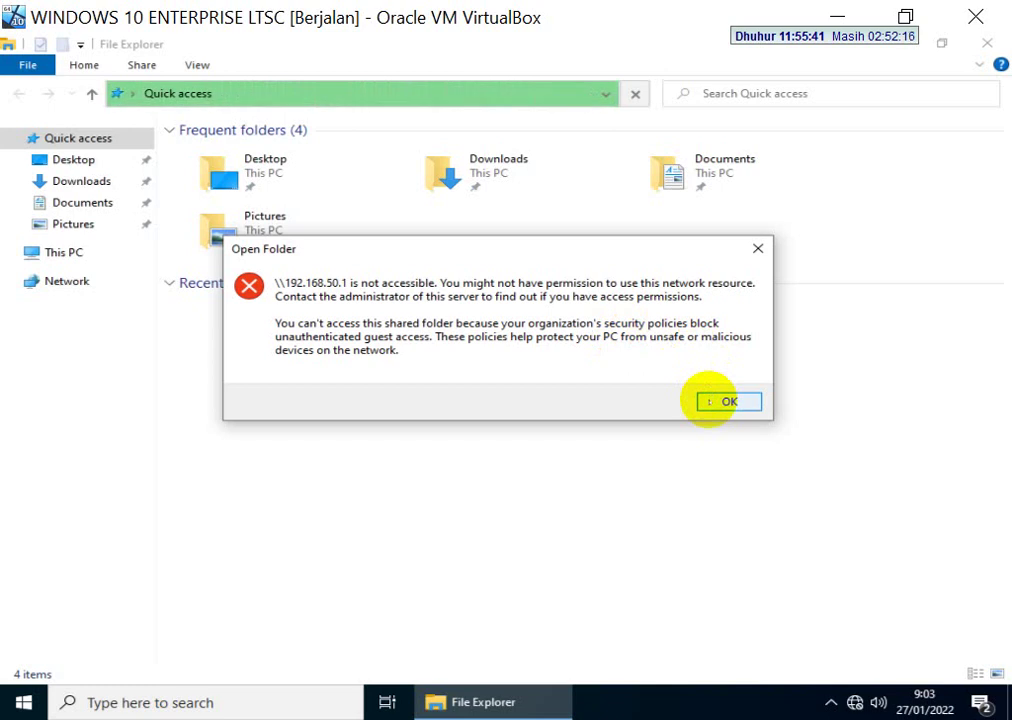
left_click(718, 401)
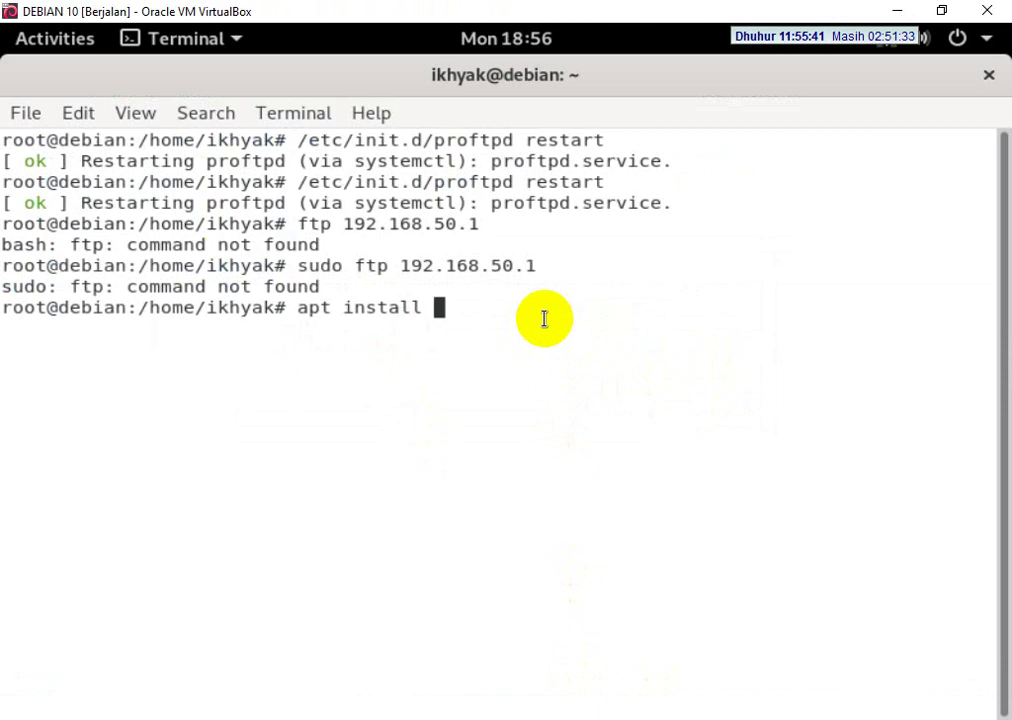
Install the FTP client in the Debian terminal with apt install -y ftp, then clear the output.
type("-y ftp")
key("Return")
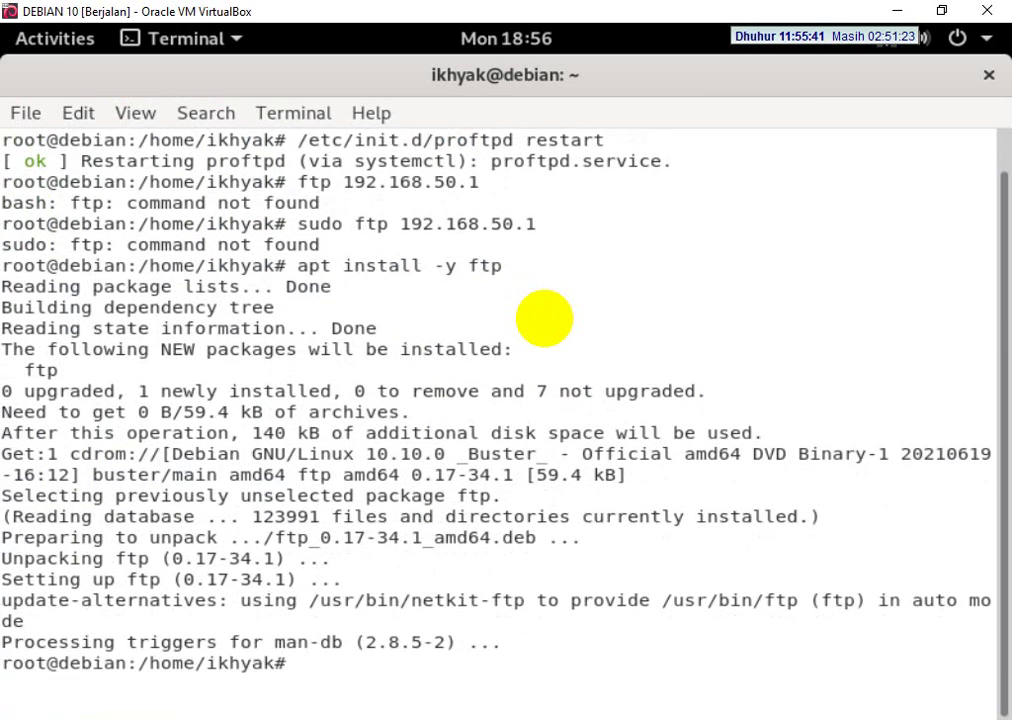
key("ctrl+l")
Connect with ftp 192.168.50.1 and log in with the FTP user's name and account password.
type("ftp ")
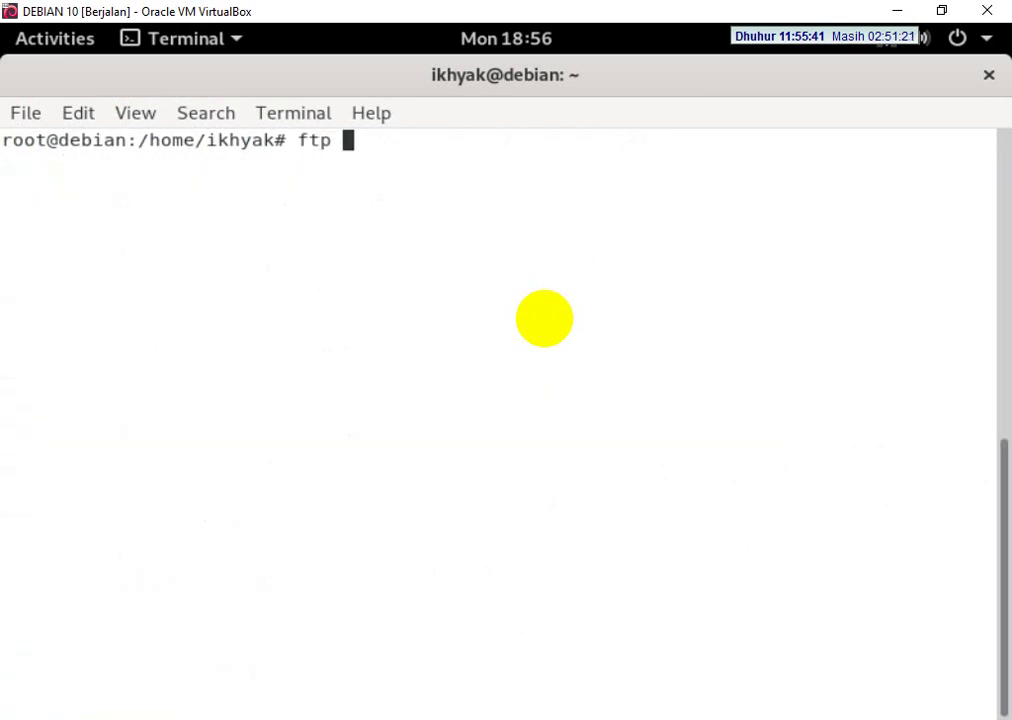
type("192.168.")
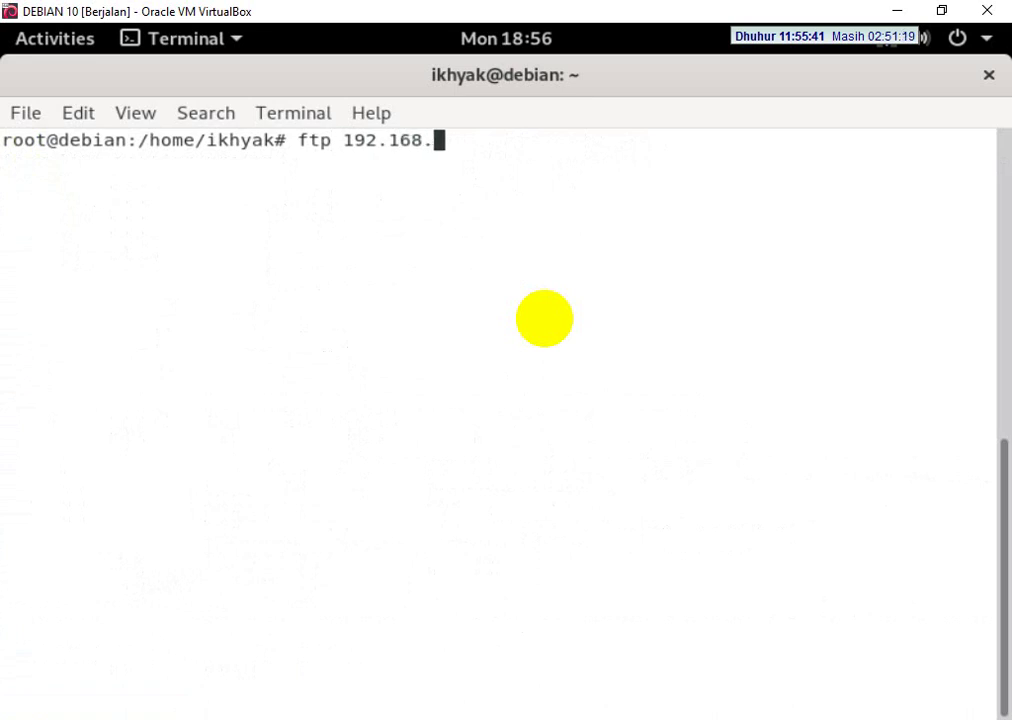
type("50.1")
key("Return")
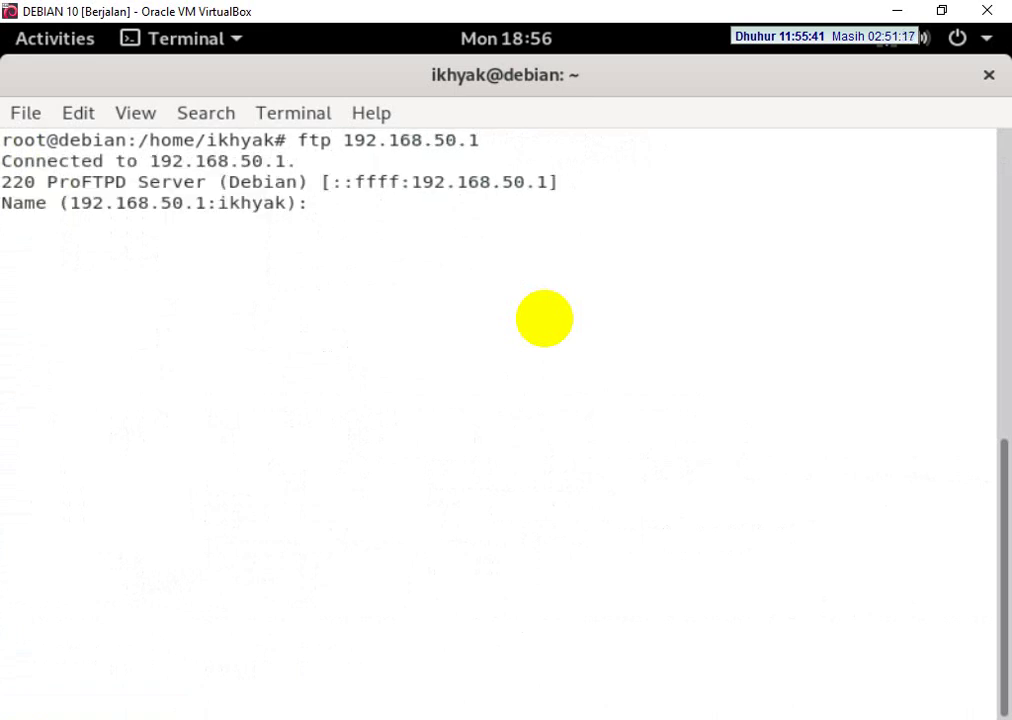
type("ferdi")
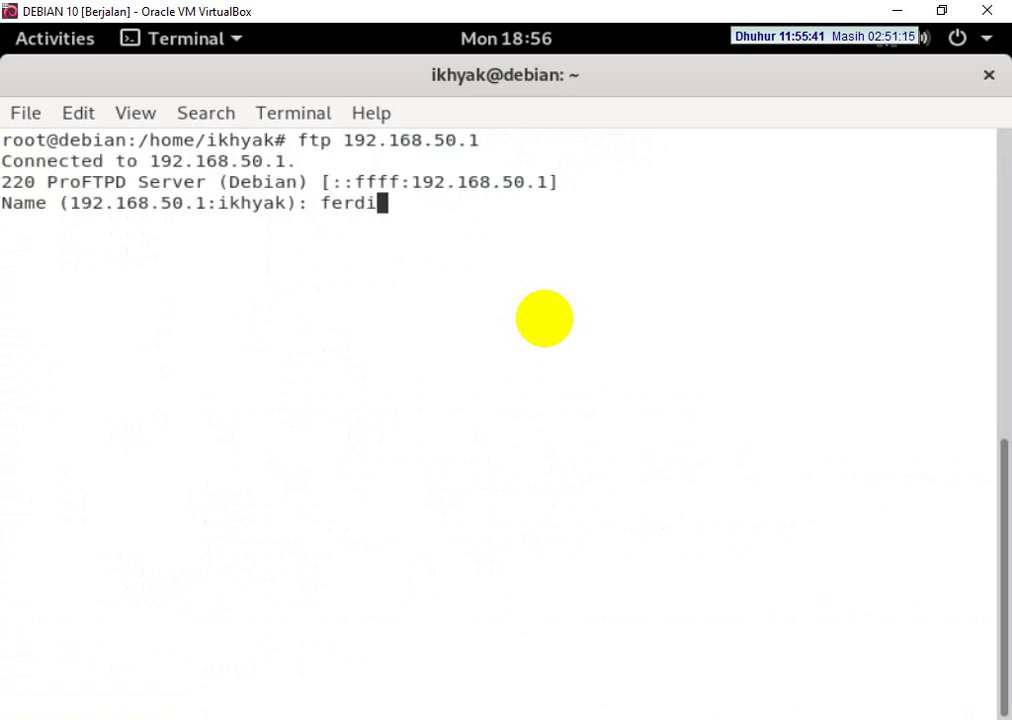
key("Return")
key("Return")
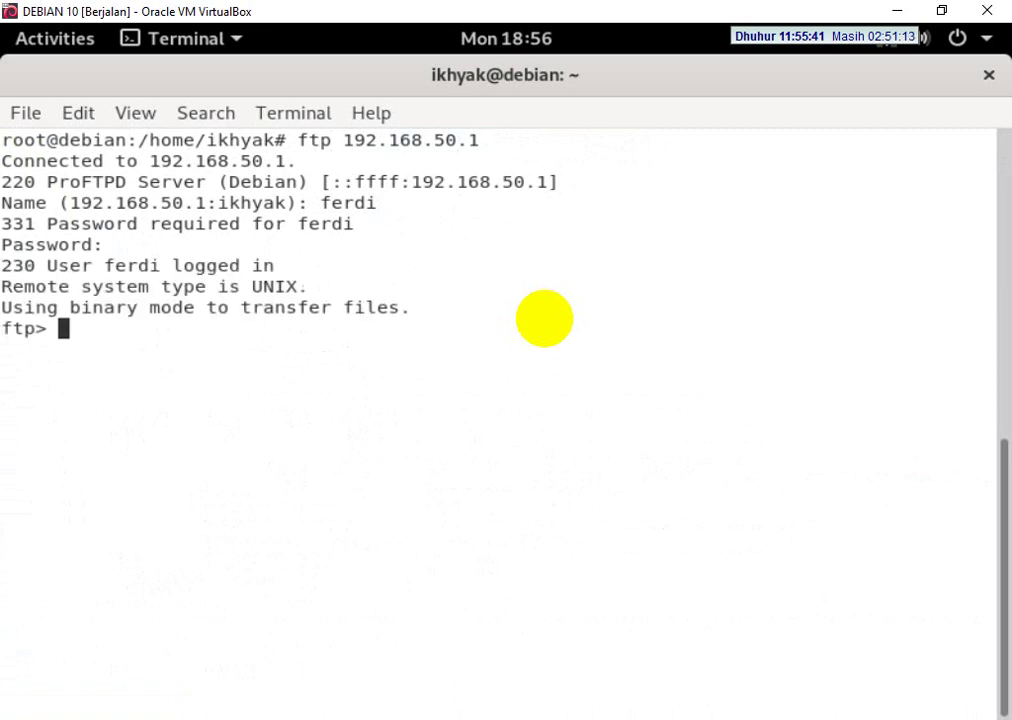
List the FTP directory's contents with ls and dir, and end the session with quit.
type("ls")
key("Return")
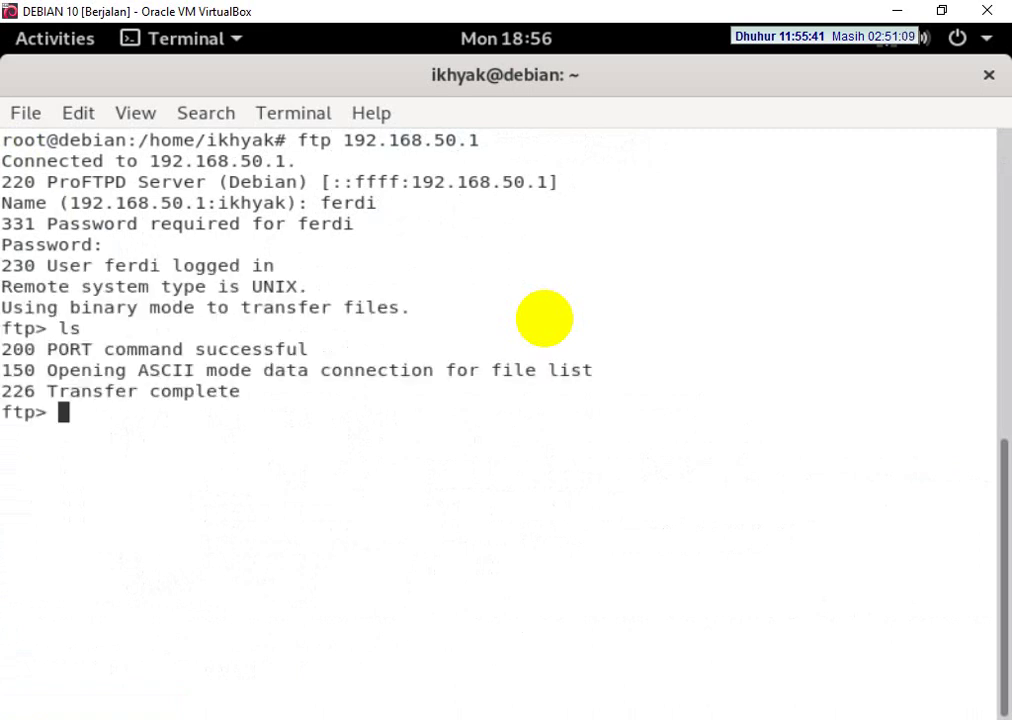
type("dir")
key("Return")
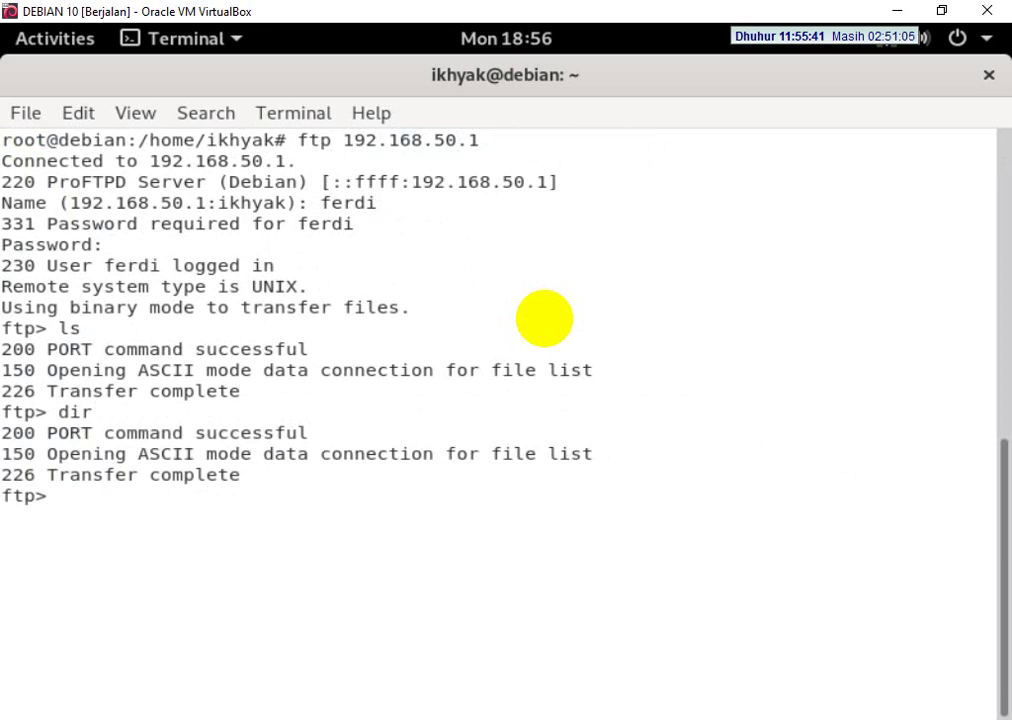
type("quit")
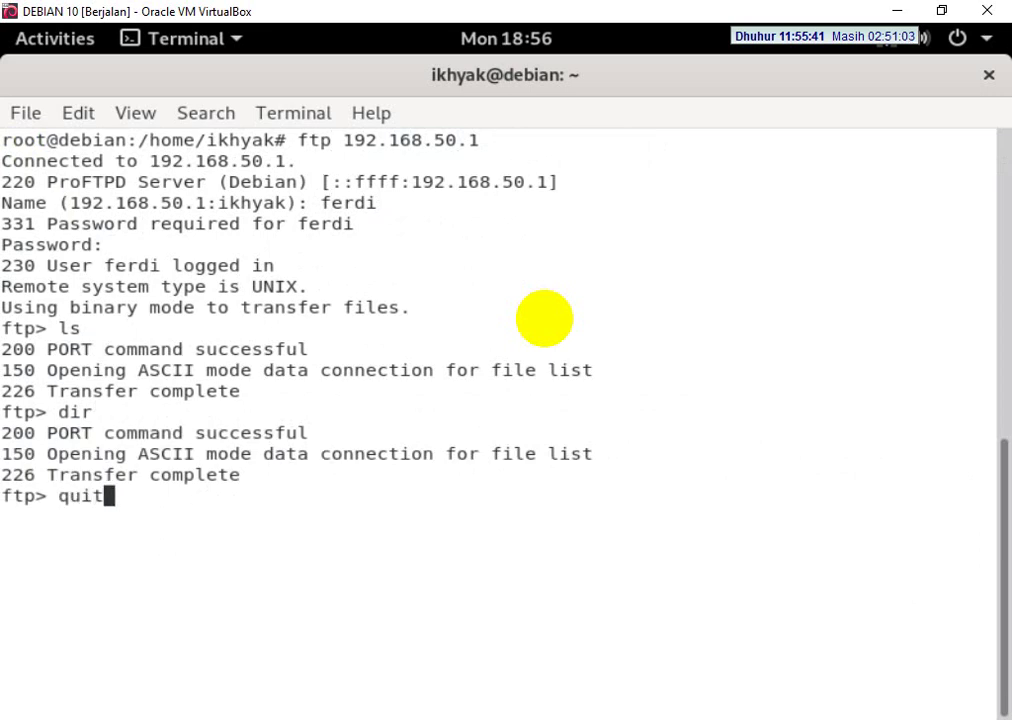
key("Return")
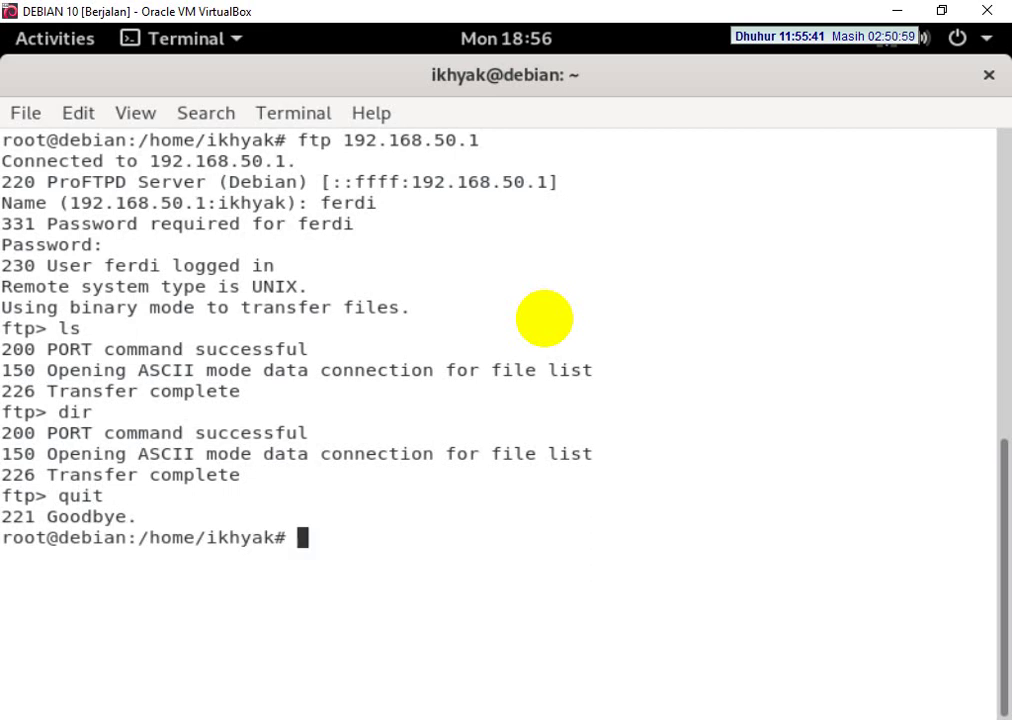
Log in to the Debian shell as the FTP user with the account password, and clear the output.
type("login ferdi")
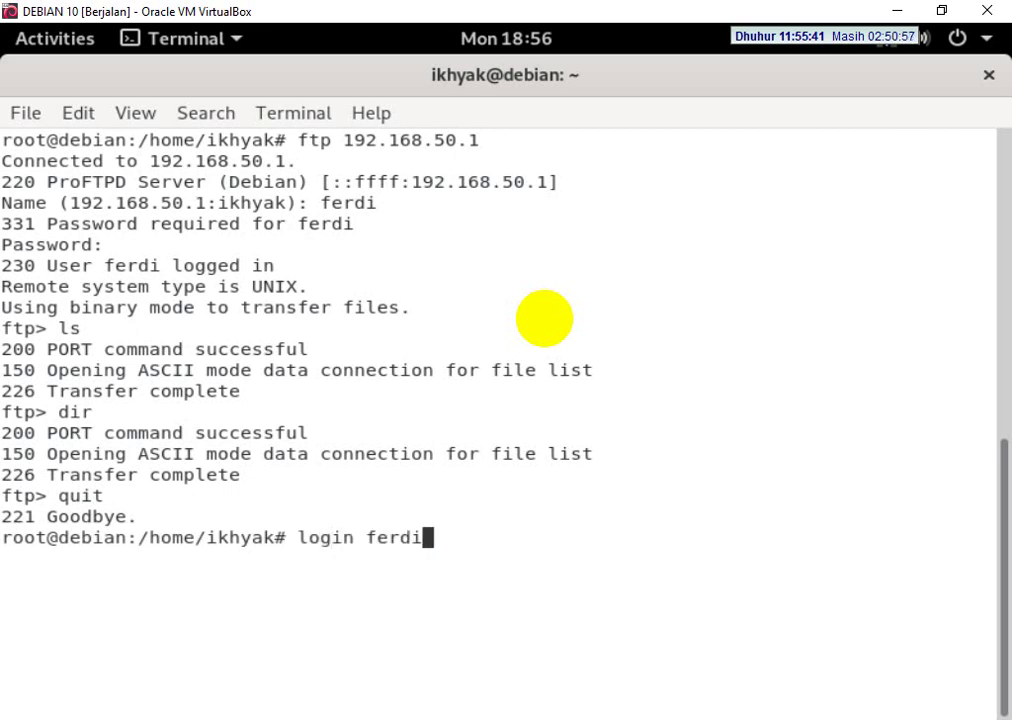
key("Return")
key("Return")
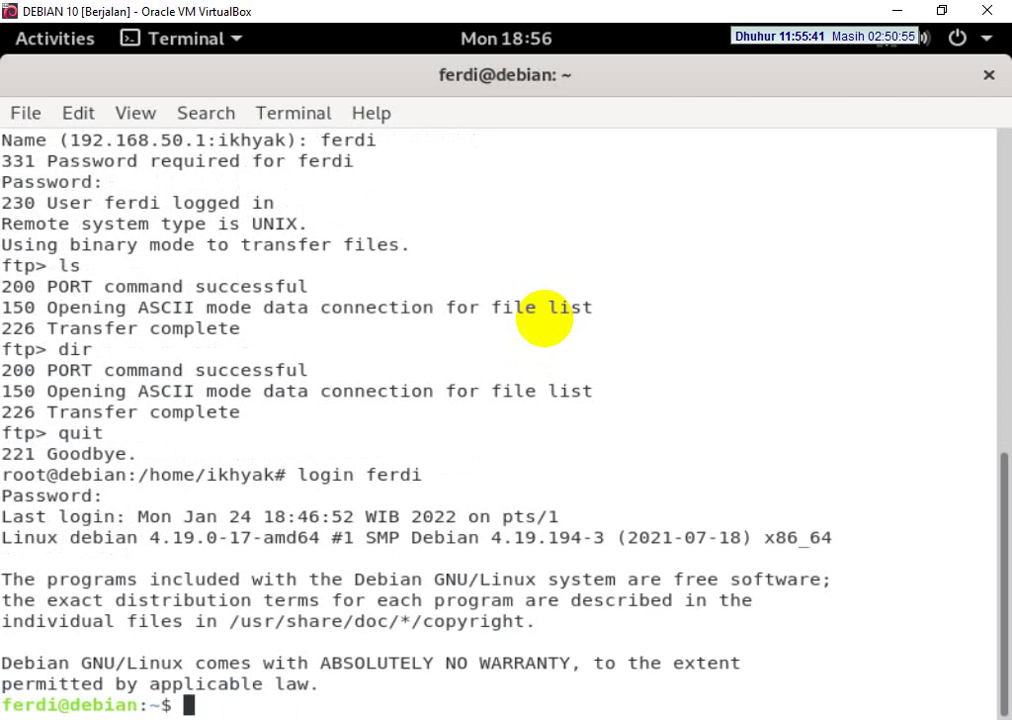
key("ctrl+l")
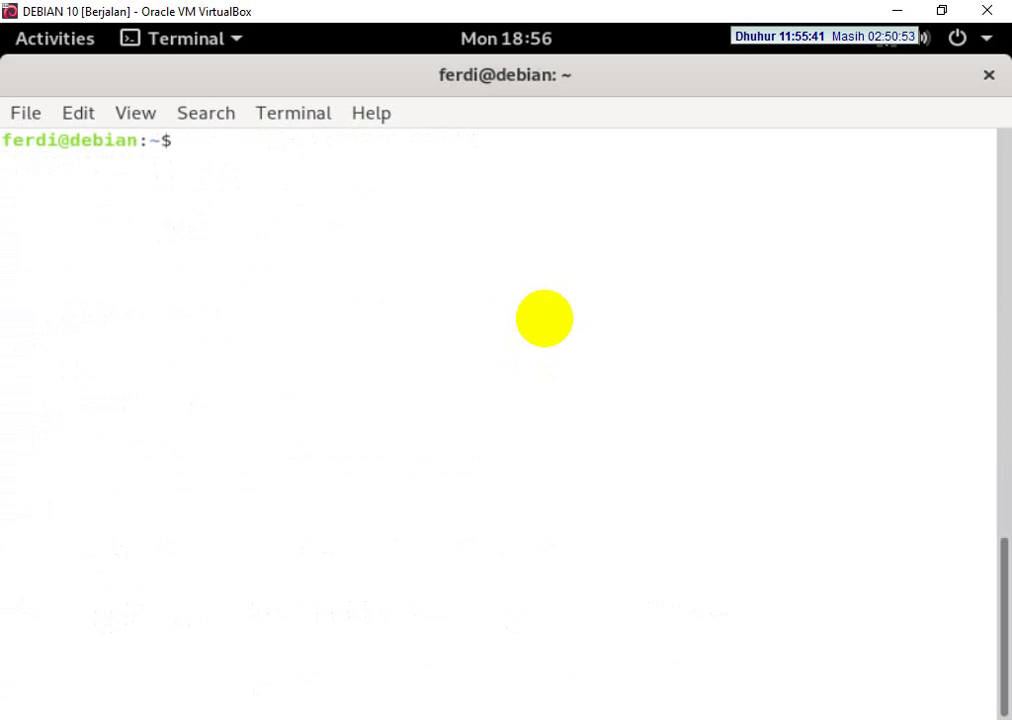
Create a directory named dokumen in the FTP user's home with mkdir, and exit back to the root shell.
type("mkdir")
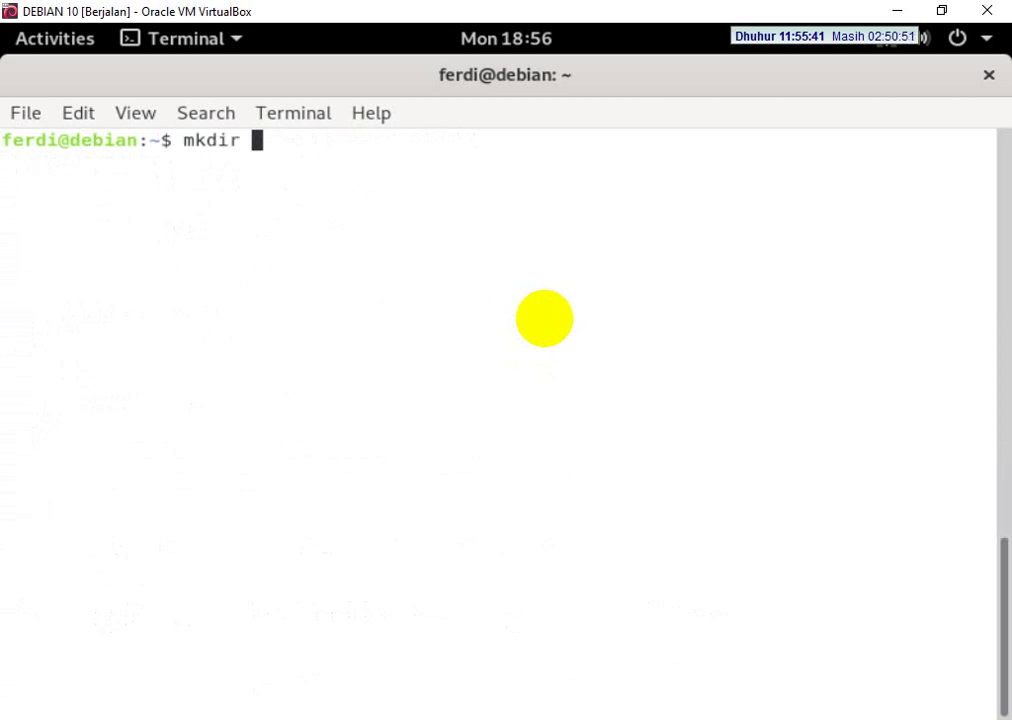
type(" dokumen")
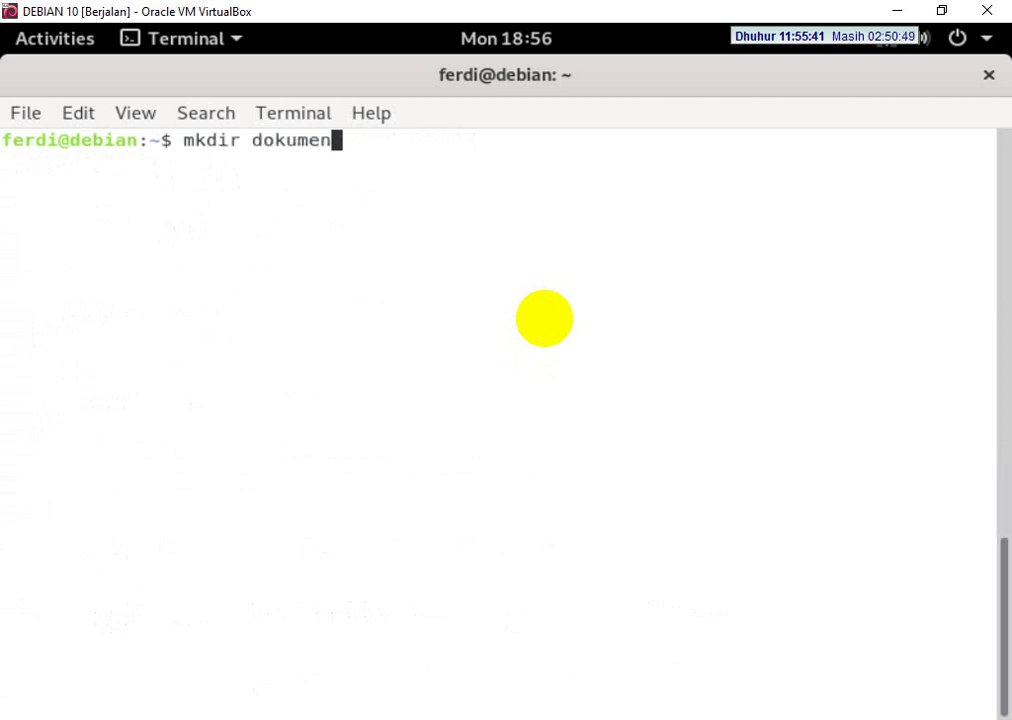
key("Return")
type("exit")
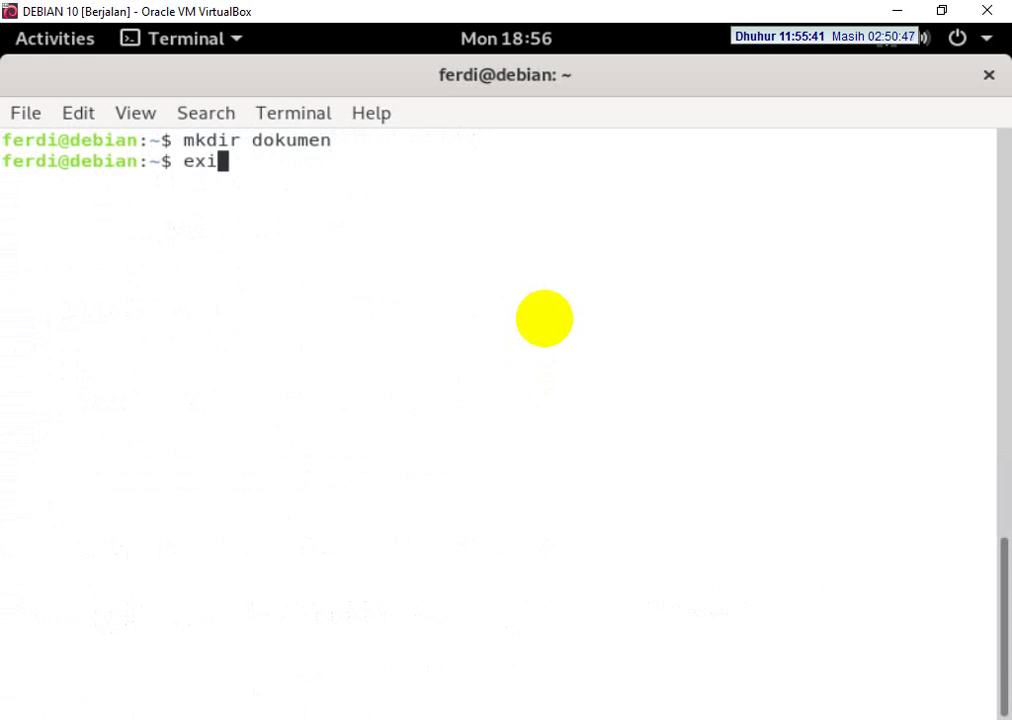
key("Return")
Reconnect with ftp 192.168.50.1 from the root shell and log in with the FTP user's name and account password.
type("tp")
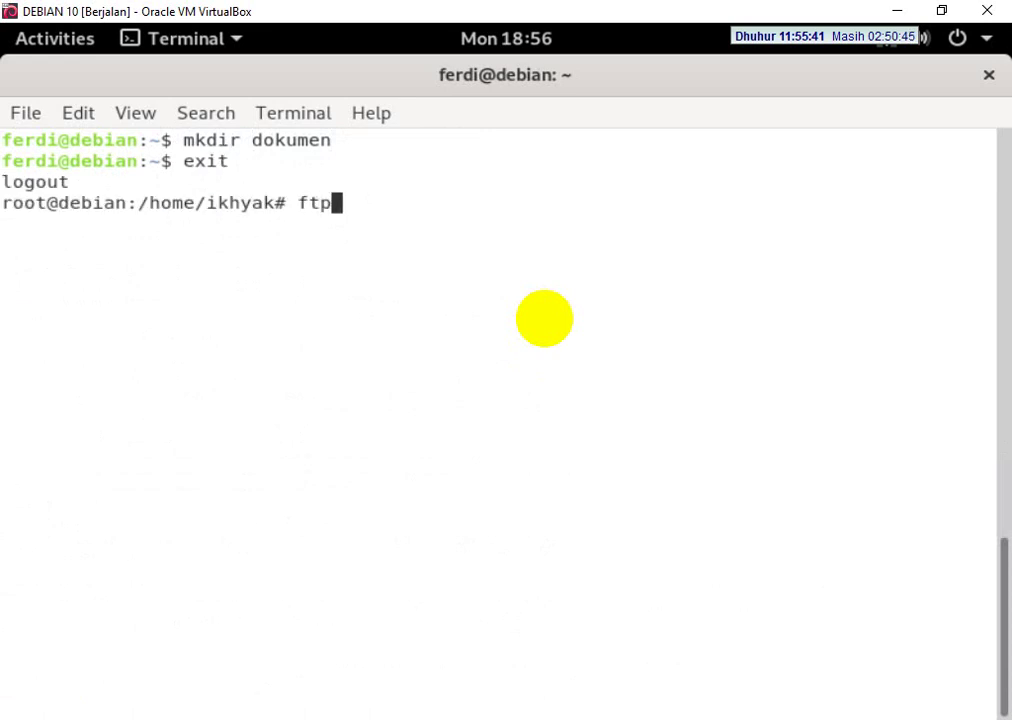
type(" 192.168.50.")
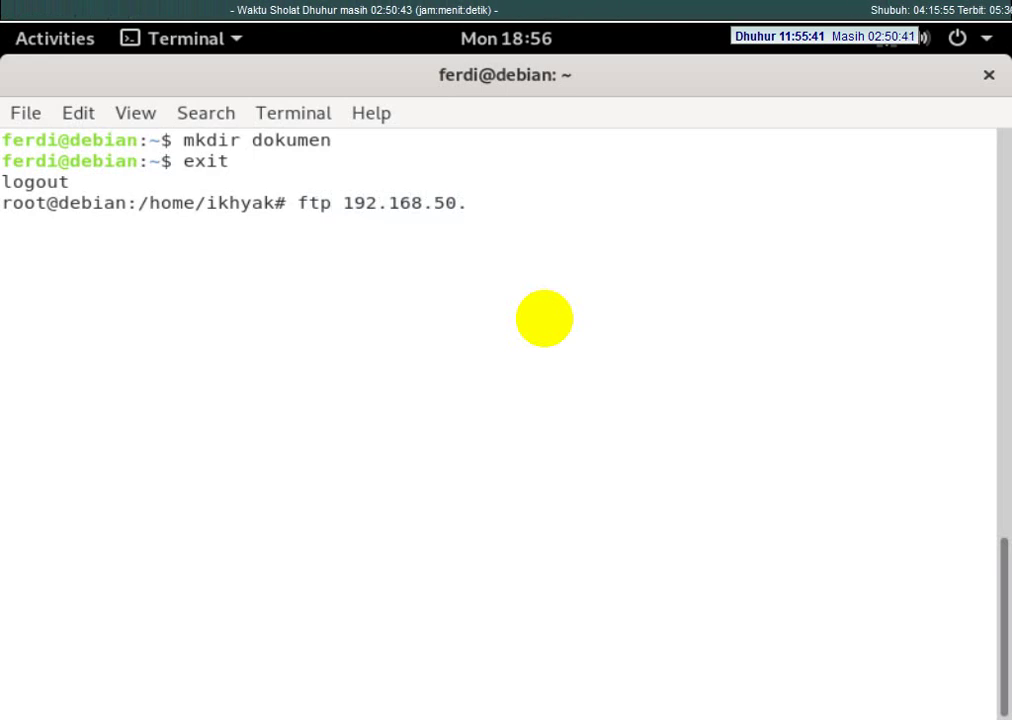
type("1")
key("Return")
type("ferdi")
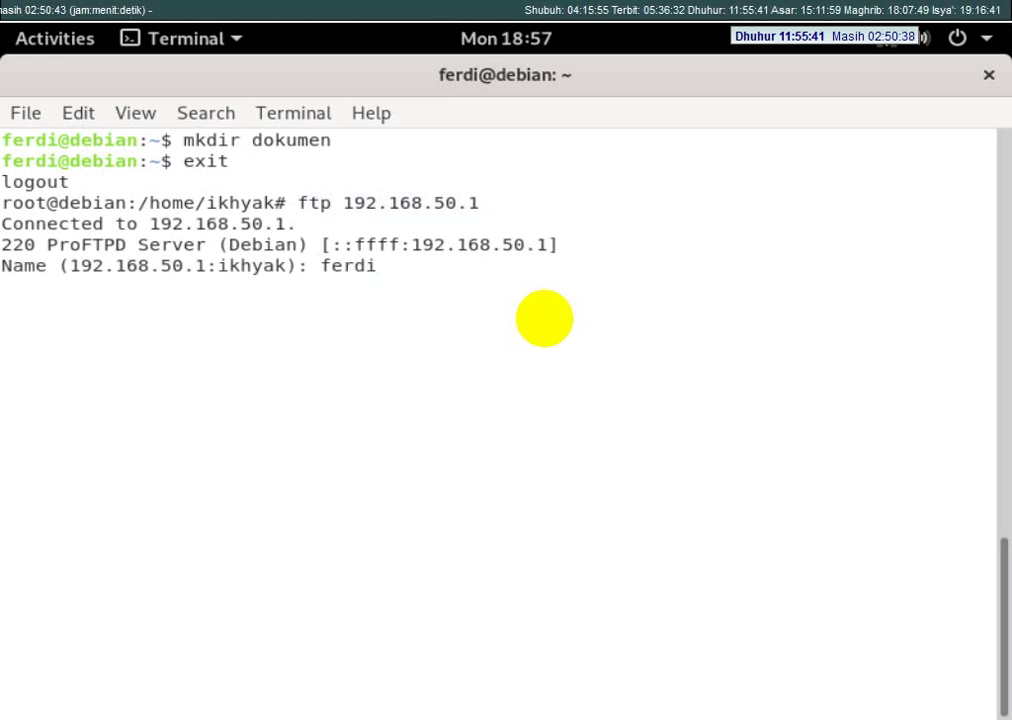
key("Return")
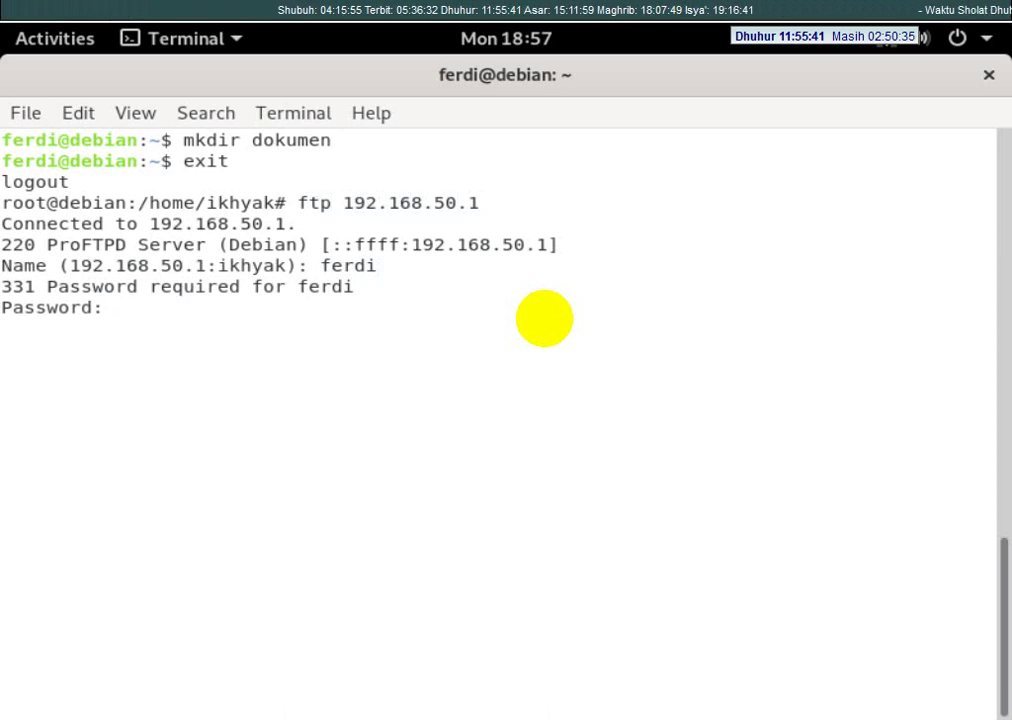
key("Return")
List the FTP home directory with ls to check for the dokumen folder, and quit the session.
type("ls")
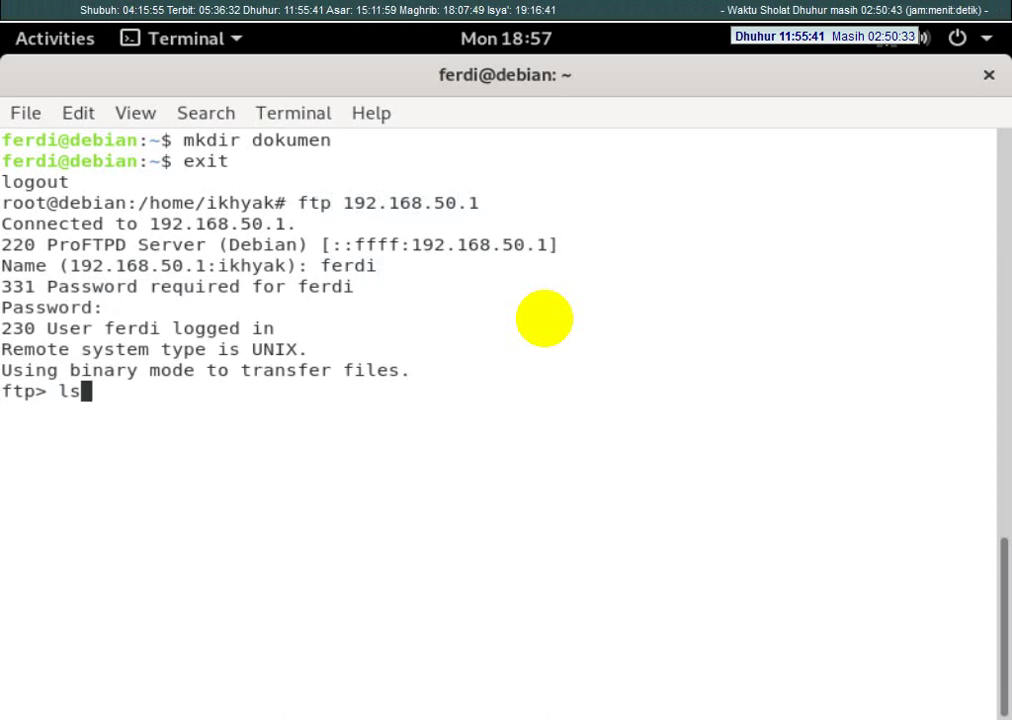
key("Return")
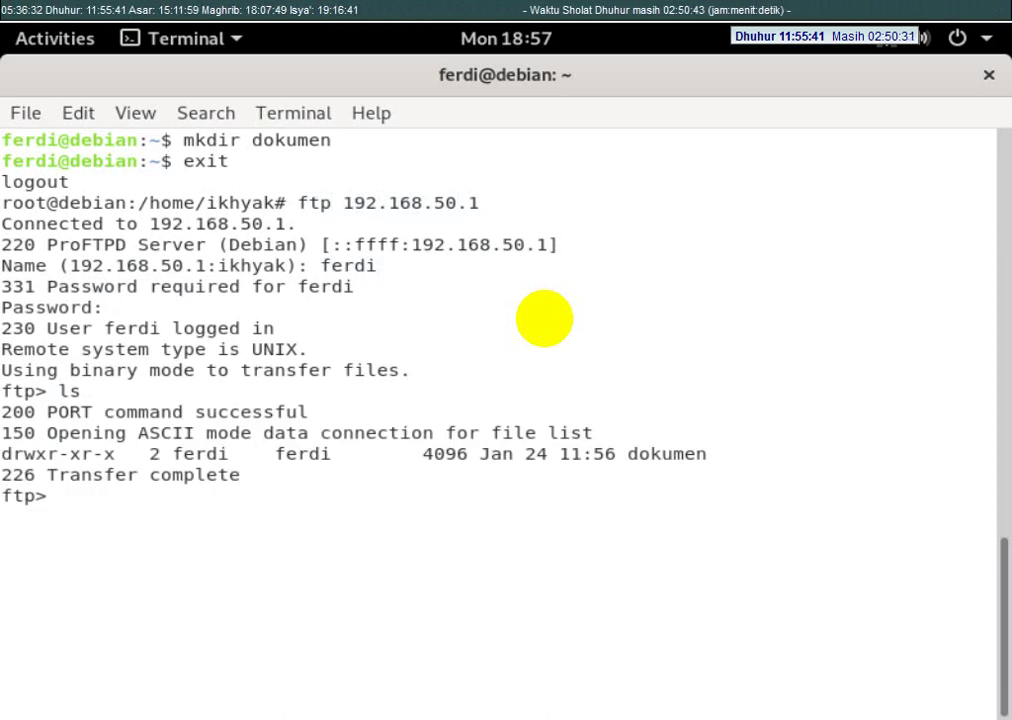
type("quit")
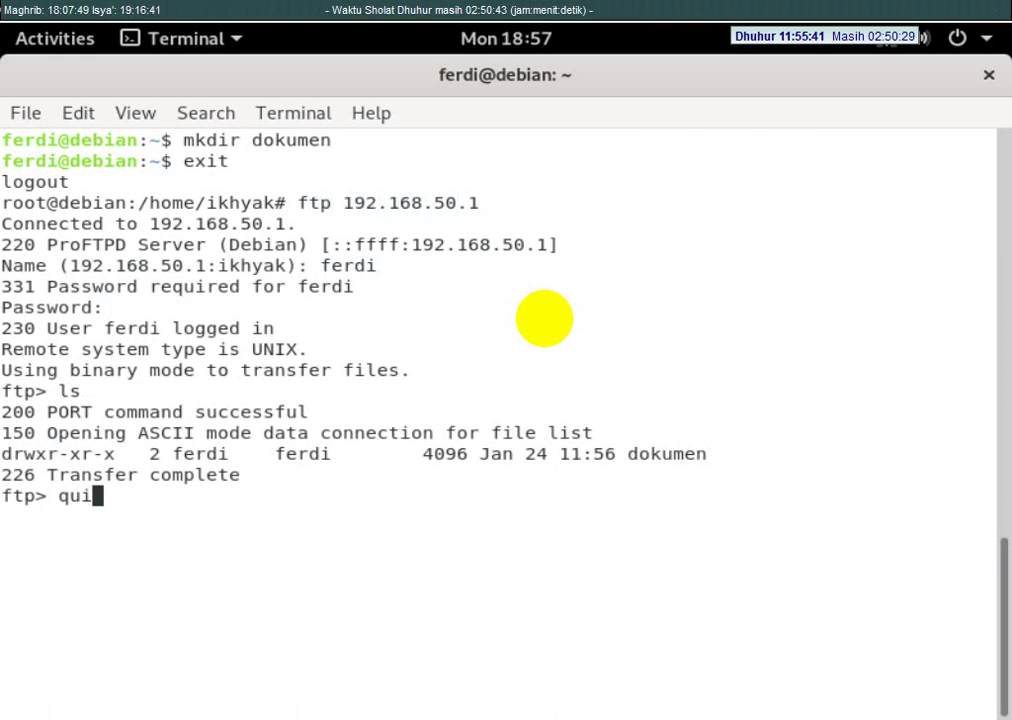
key("Return")
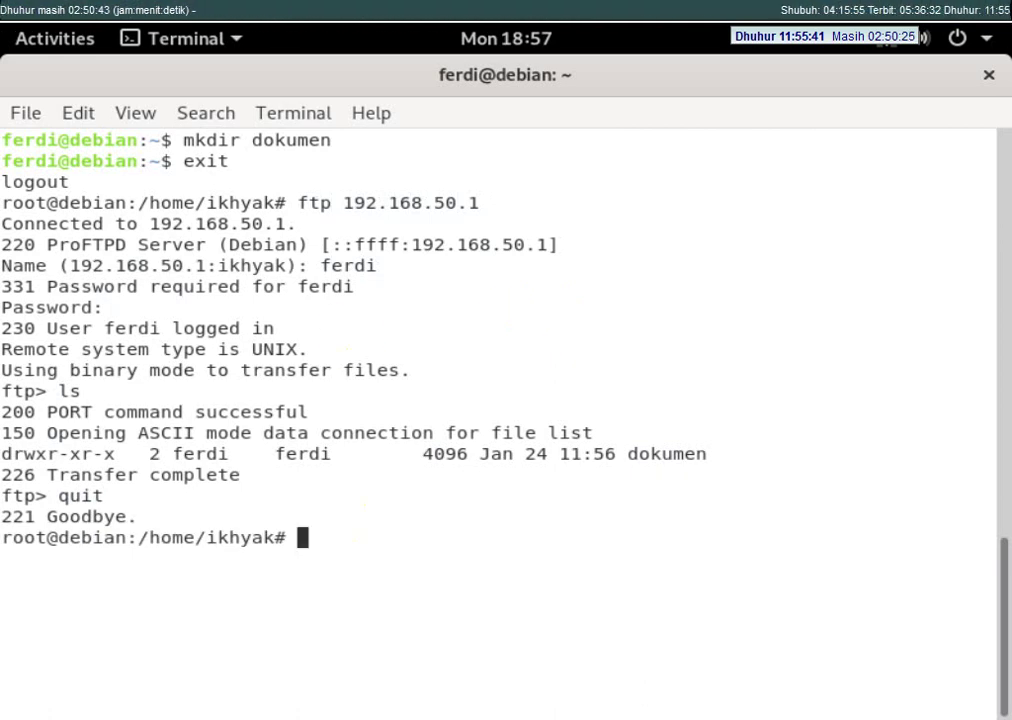
Switch to the Windows 10 virtual machine and open a maximized Command Prompt.
left_click(312, 643)
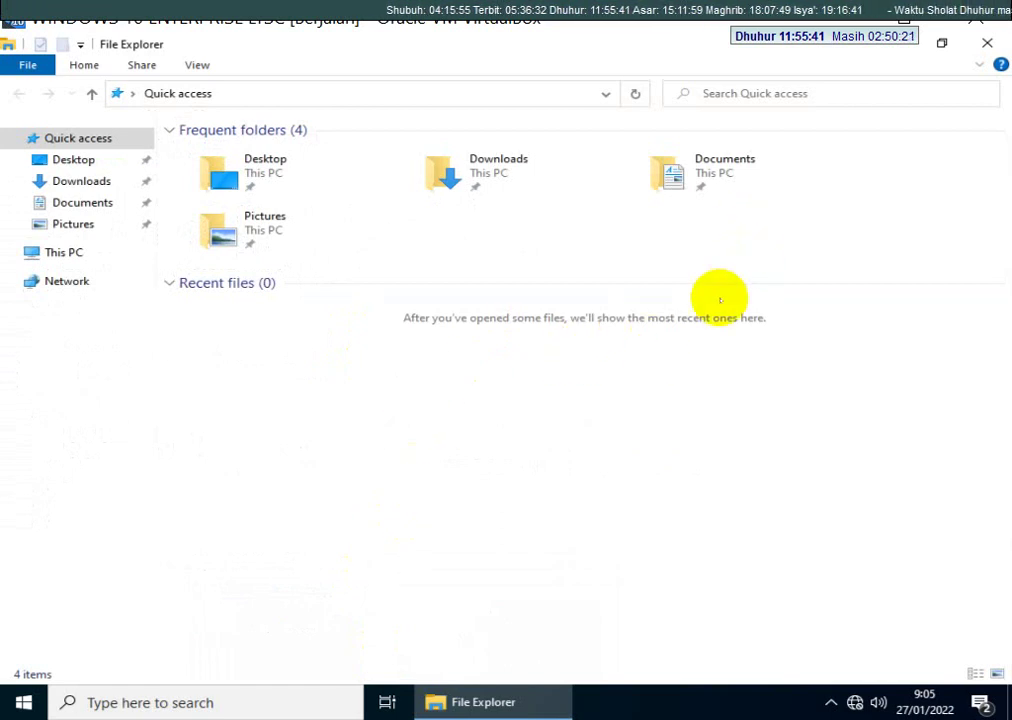
key("super+r")
key("Return")
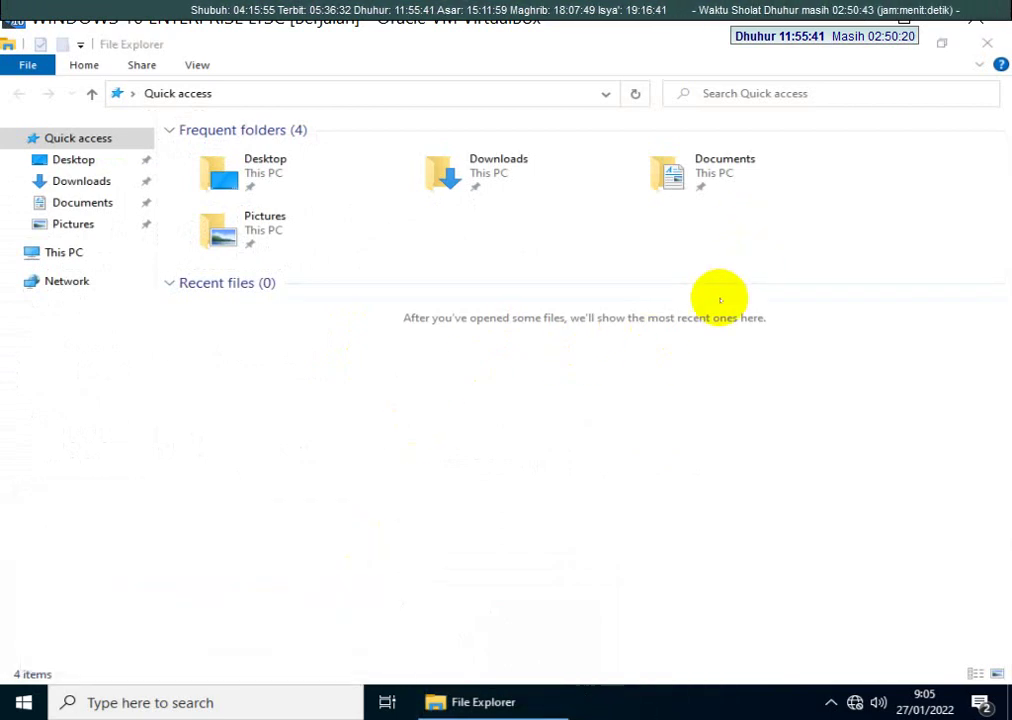
key("super+Up")
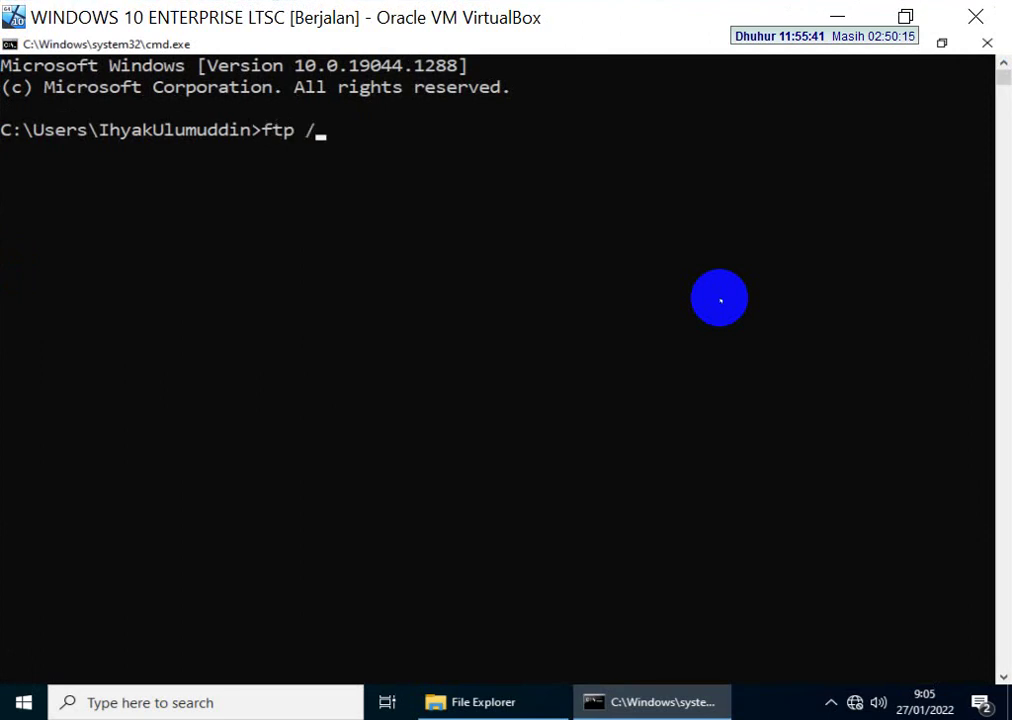
Show the Windows FTP client's help with ftp /?, and clear the screen with cls.
type("ftp /?")
key("Return")
type("cl")
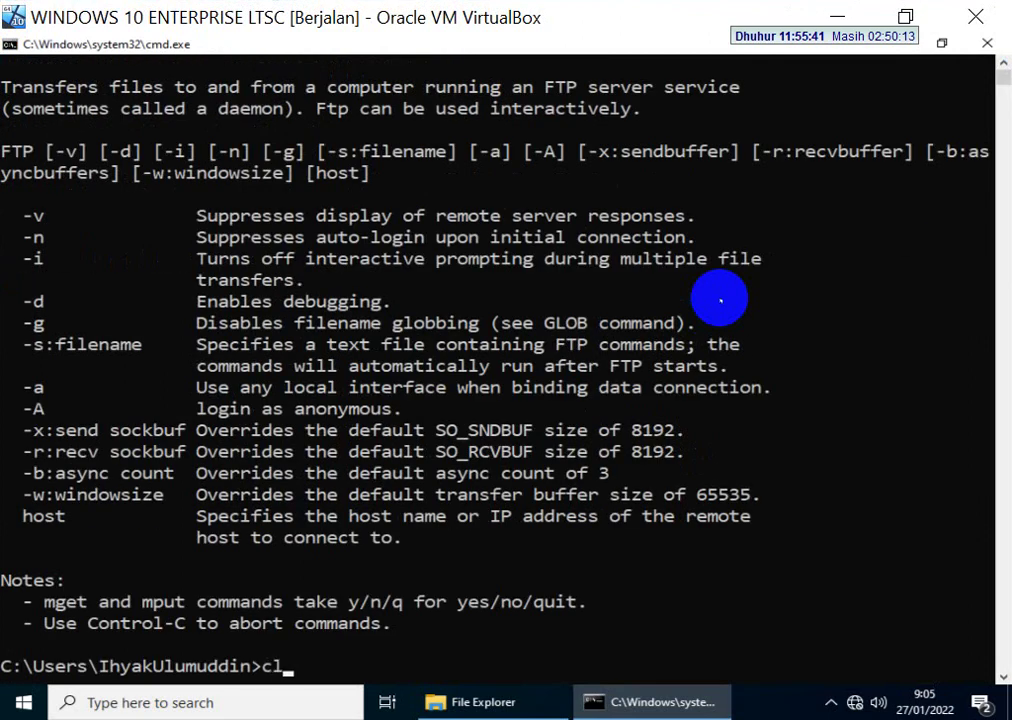
type("s")
key("Return")
Connect to the server from Windows with ftp 192.168.50.1 and log in with the FTP user's name and account password.
type("ftp")
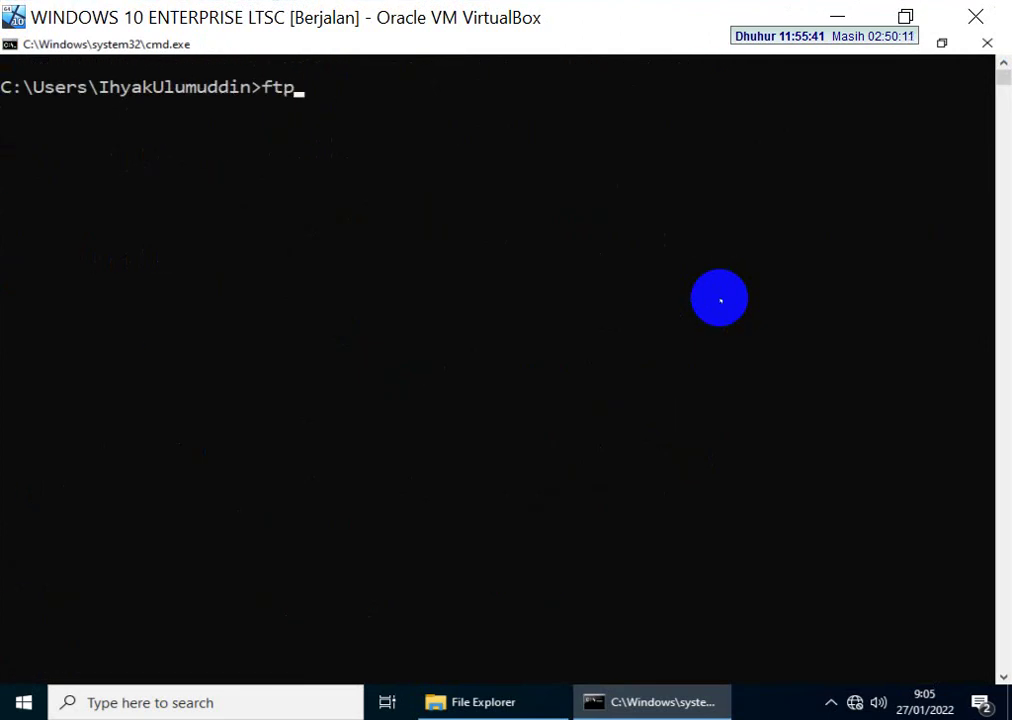
type(" 192.168")
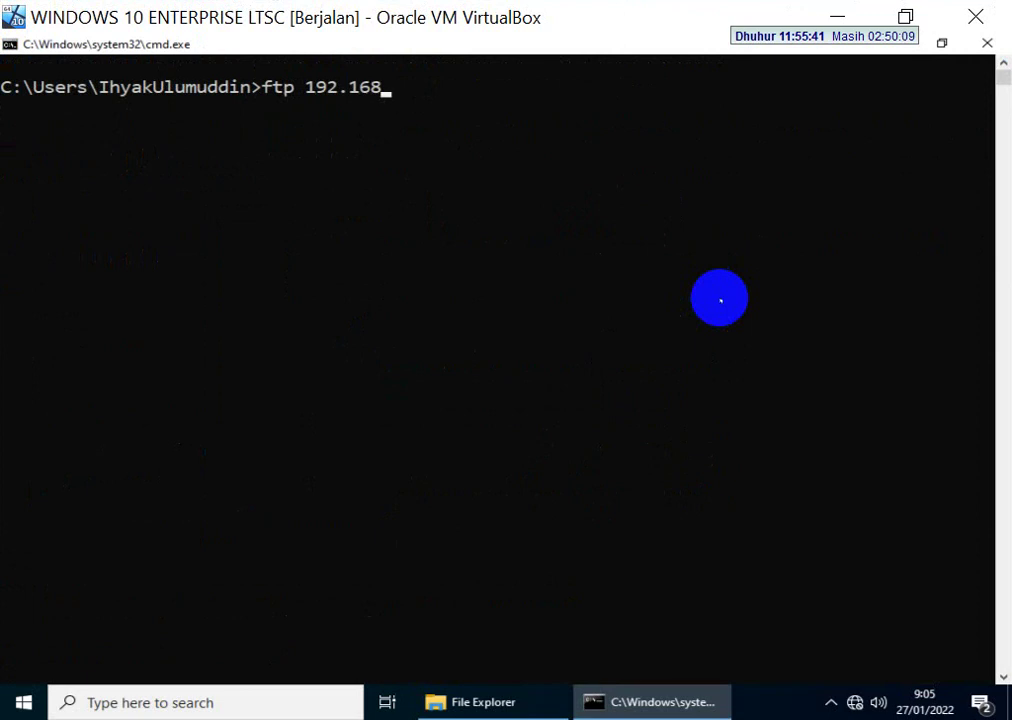
type(".50.1")
key("Return")
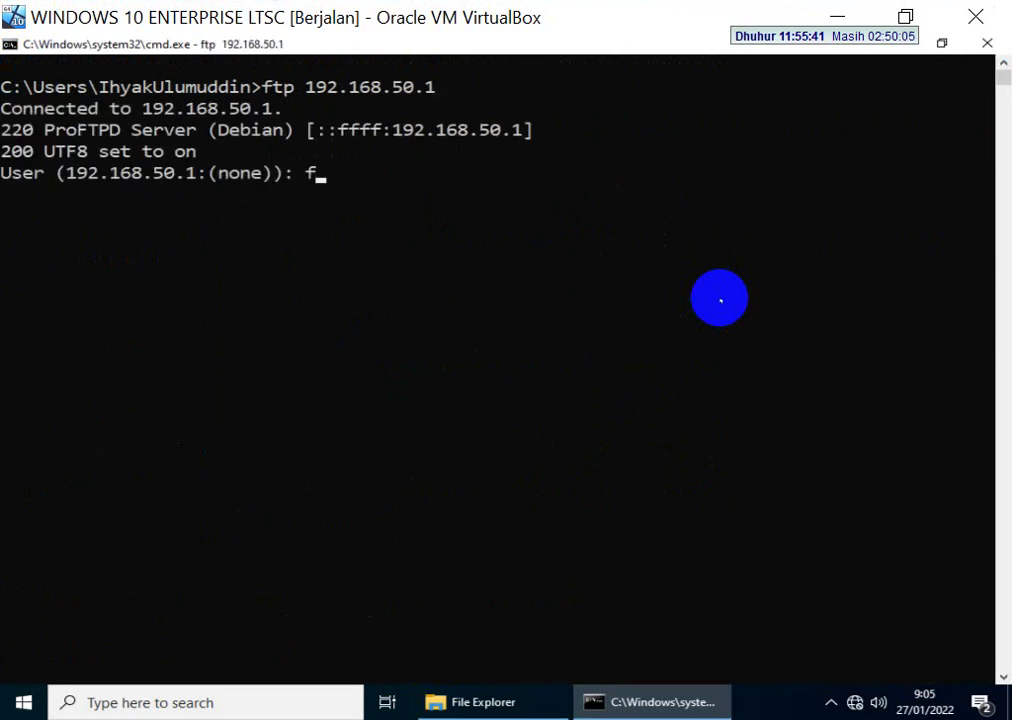
type("ferdi")
key("Return")
key("Return")
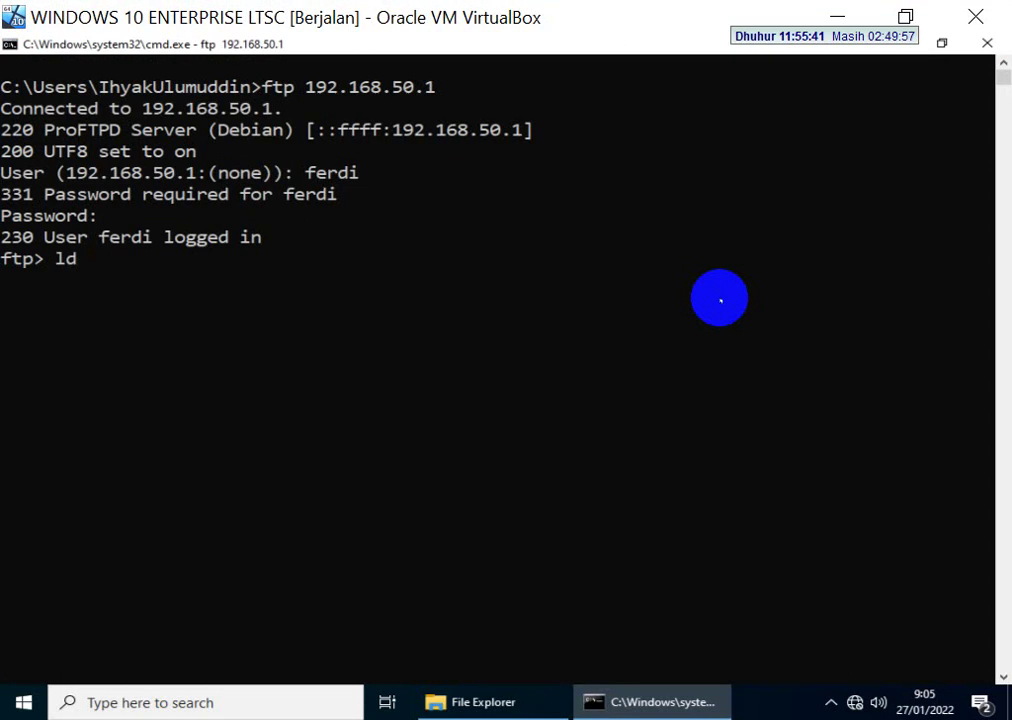
List the directory with ls and allow File Transfer Program through Windows Defender Firewall on private and public networks.
type("ls")
key("Return")
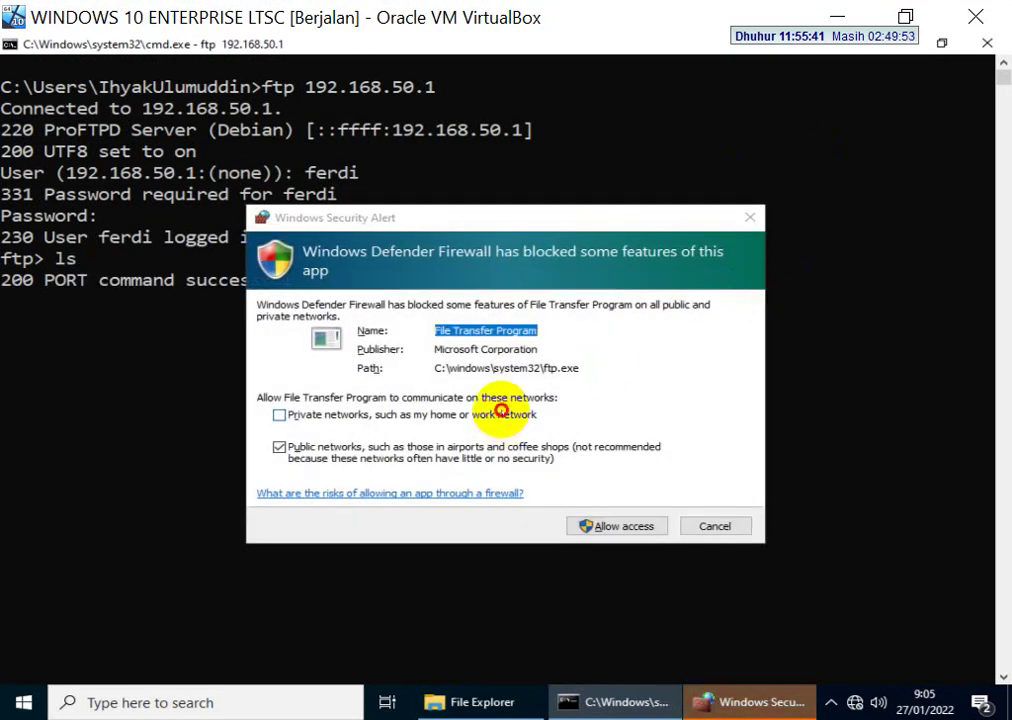
left_click(480, 414)
left_click(590, 527)
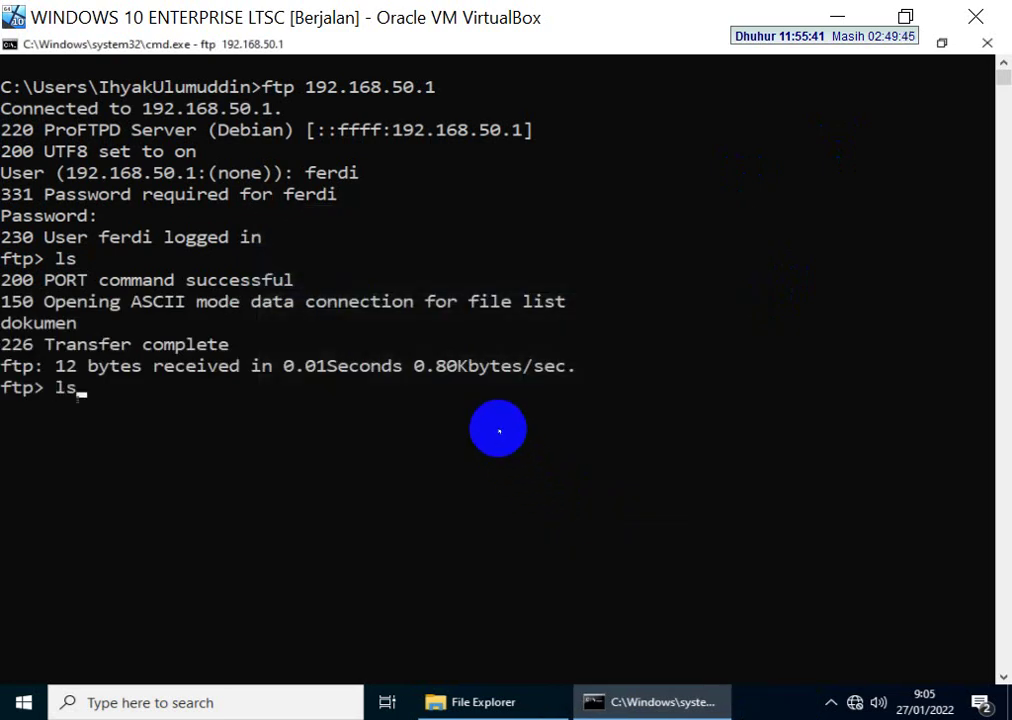
List the FTP directory again with ls, and end the Windows FTP session with quit.
key("Return")
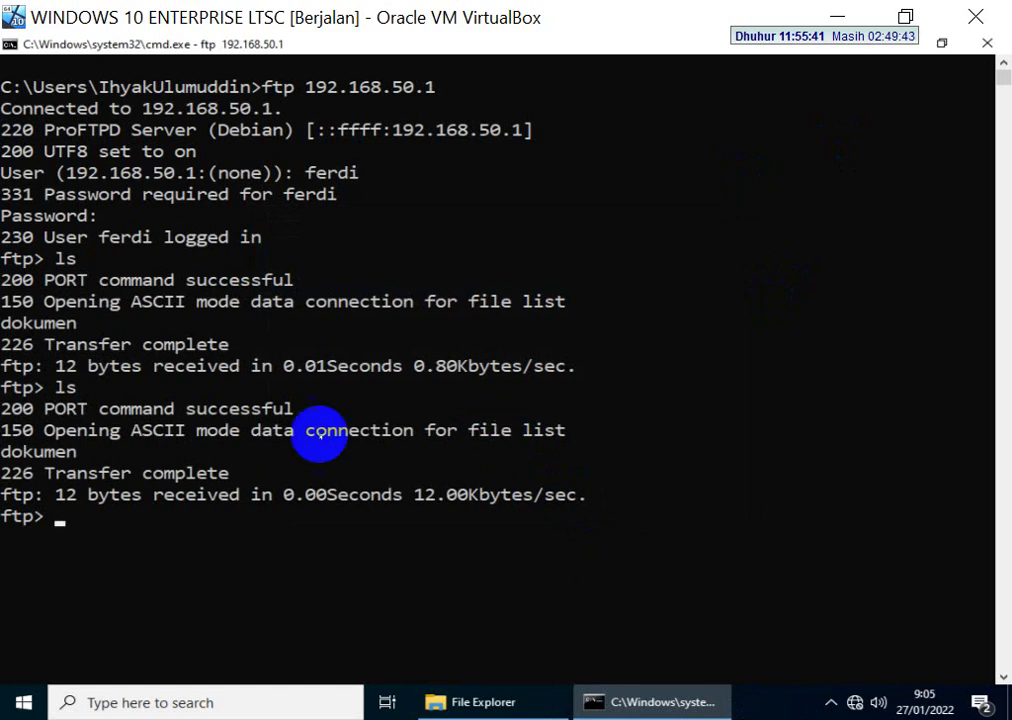
type("qu")
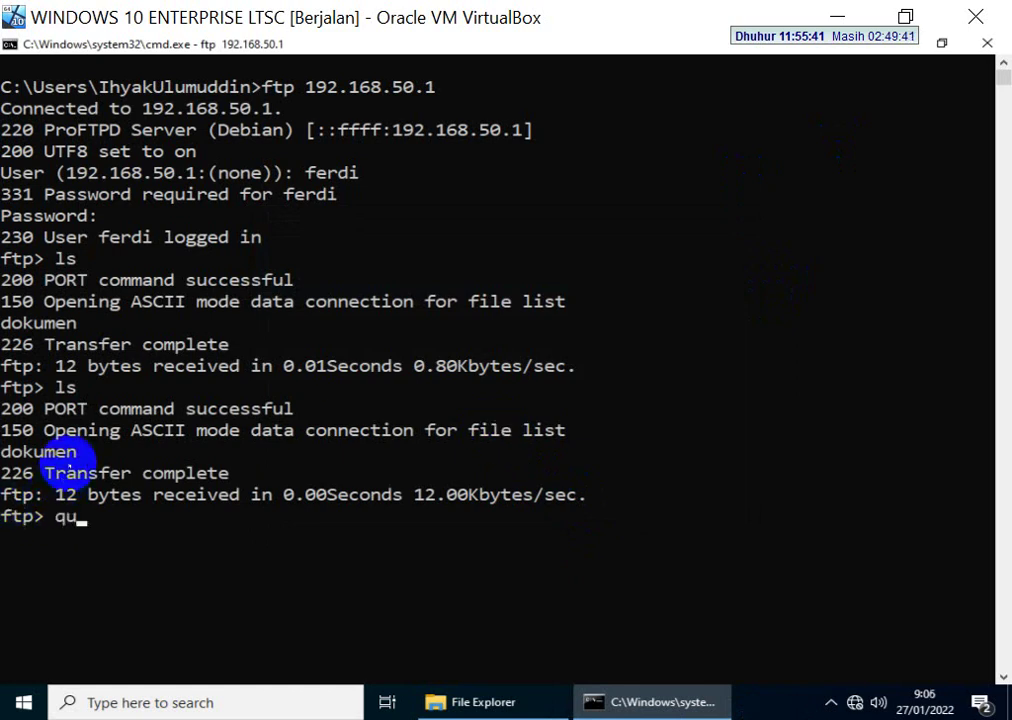
type("it")
key("Return")
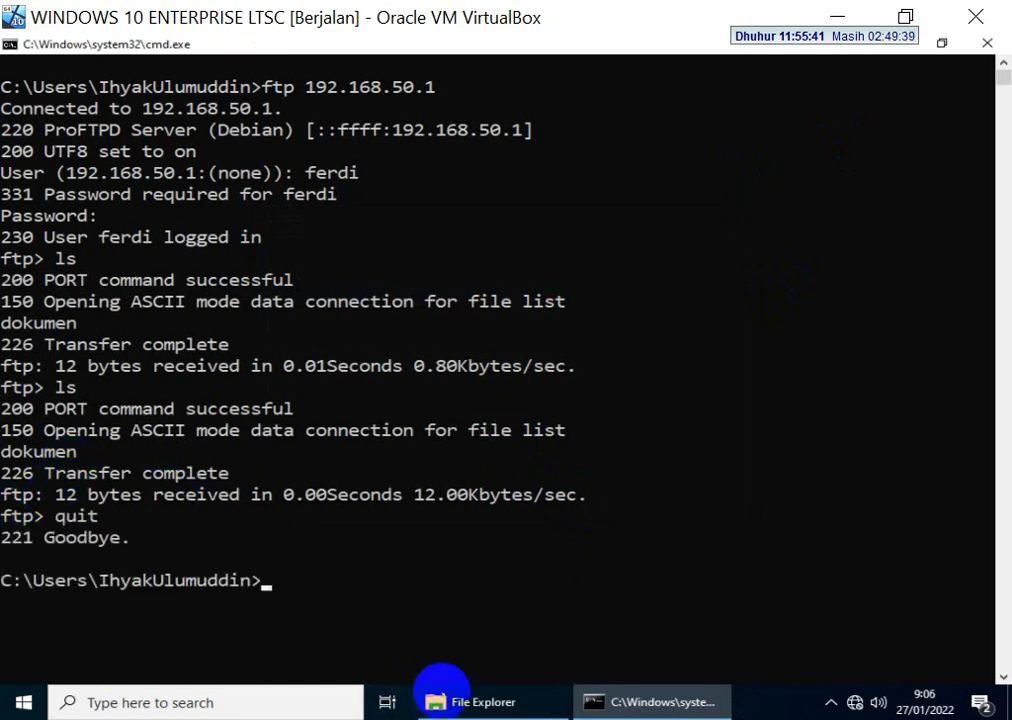
Go to ftp://192.168.50.1 in File Explorer.
left_click(440, 690)
left_click(288, 106)
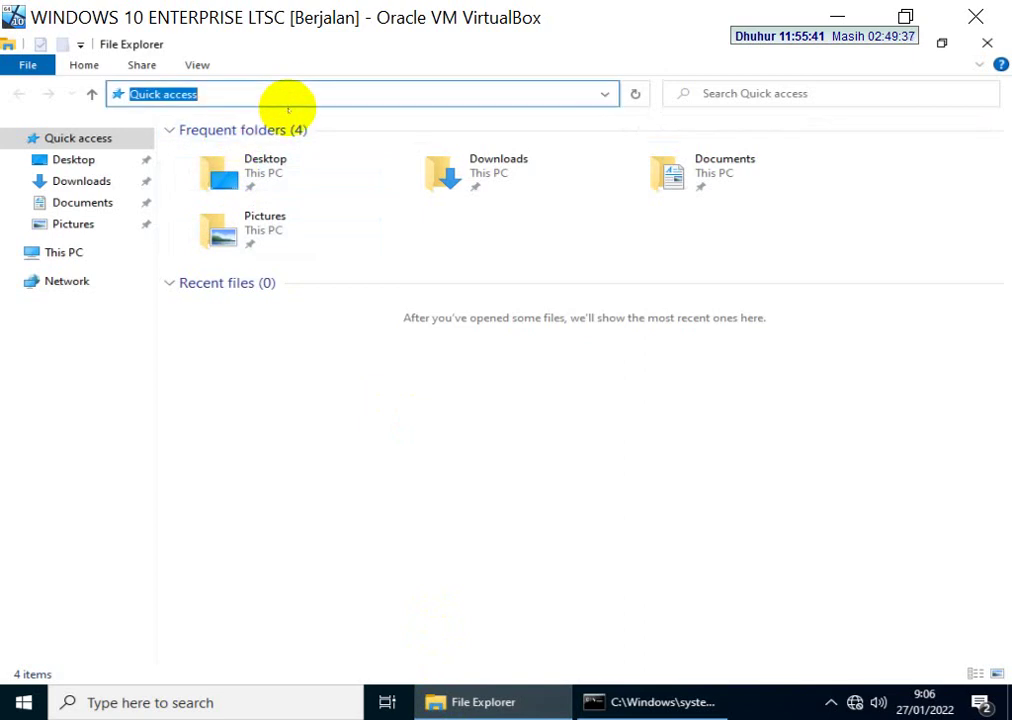
type("ftp://192.168.50.1")
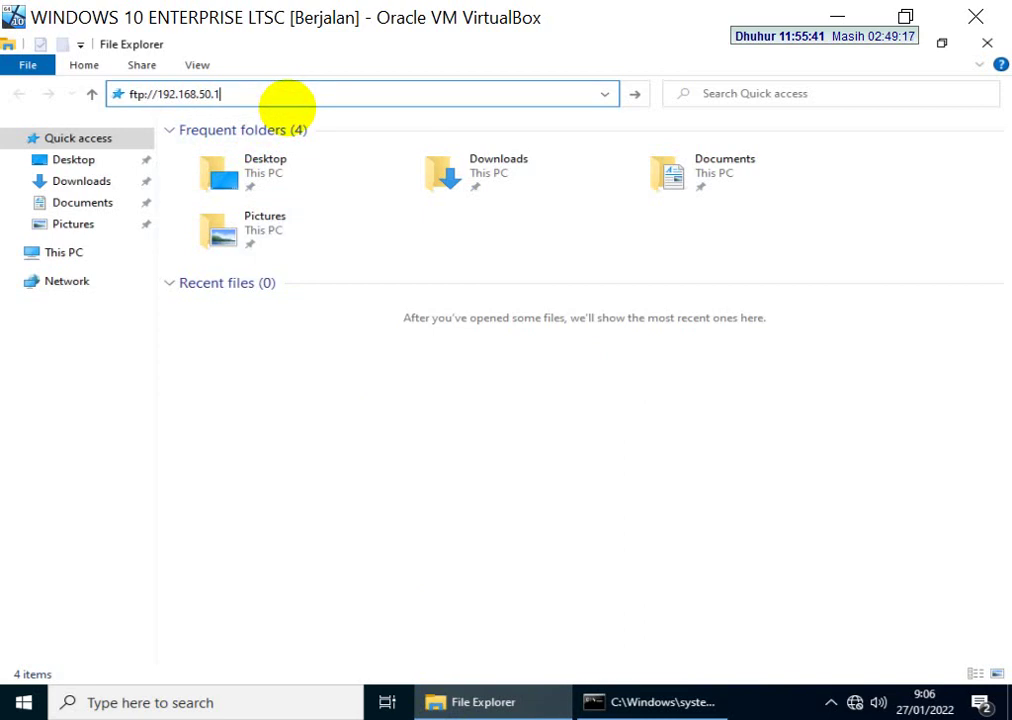
key("Return")
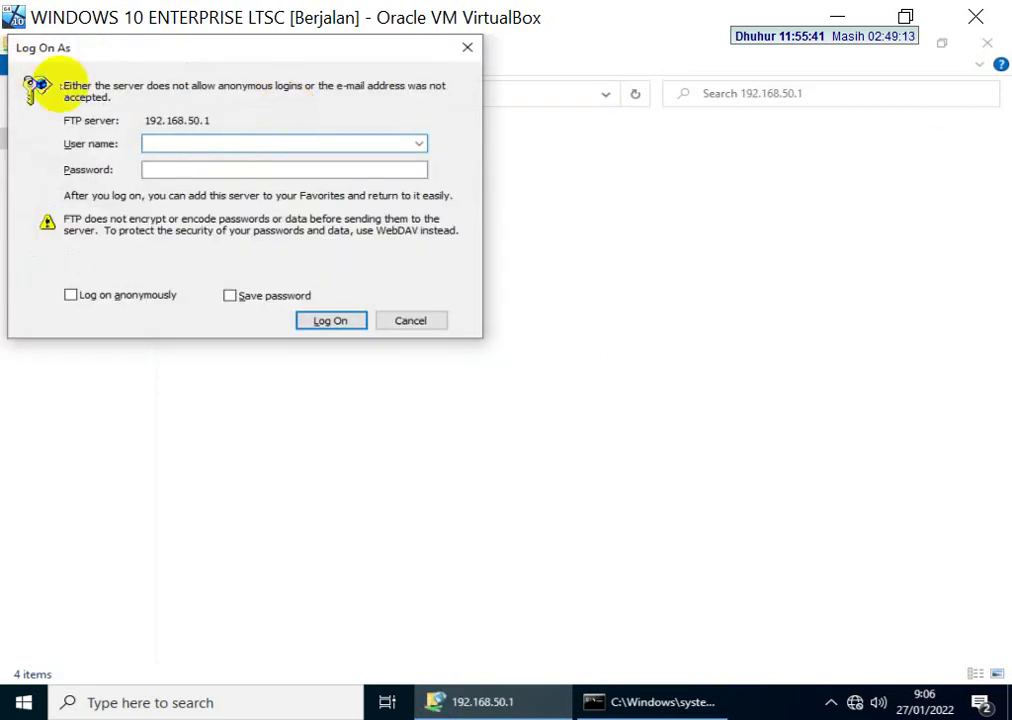
Log on to 192.168.50.1 with the FTP user's name and account password, and open the dokumen folder.
left_click(199, 108)
left_click_drag(363, 173, 372, 177)
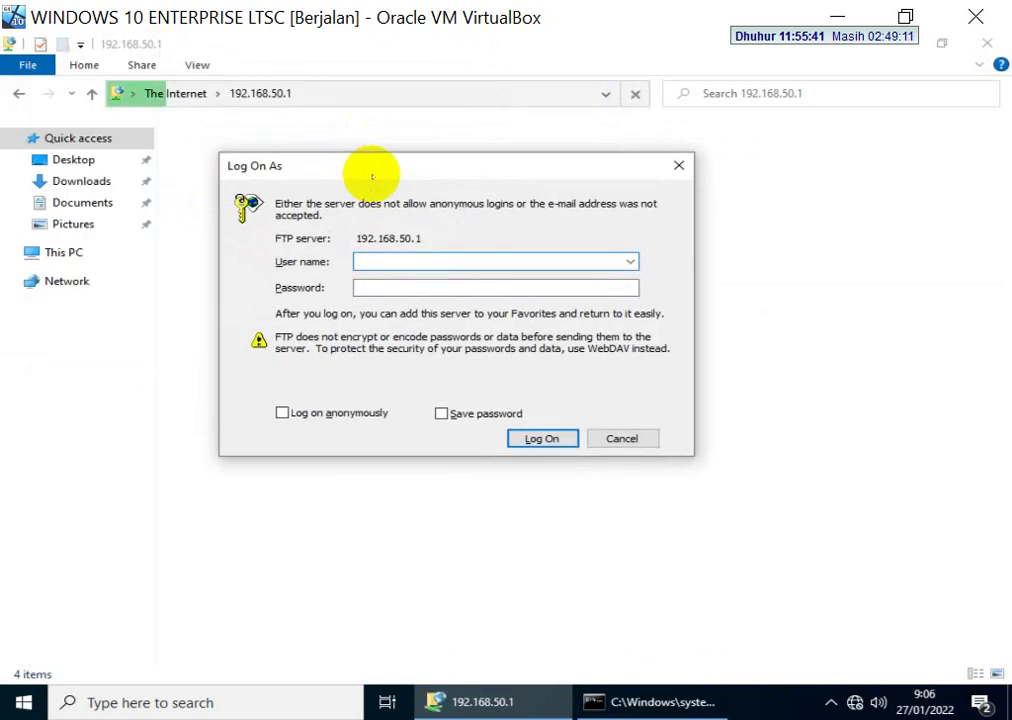
type("ferdi")
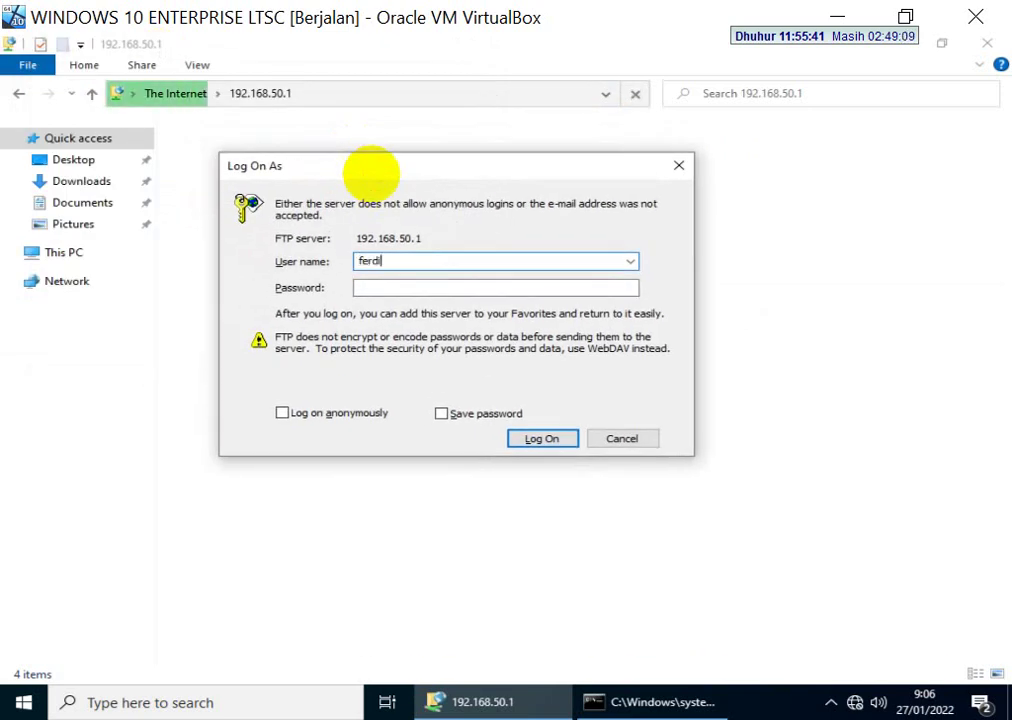
key("Tab")
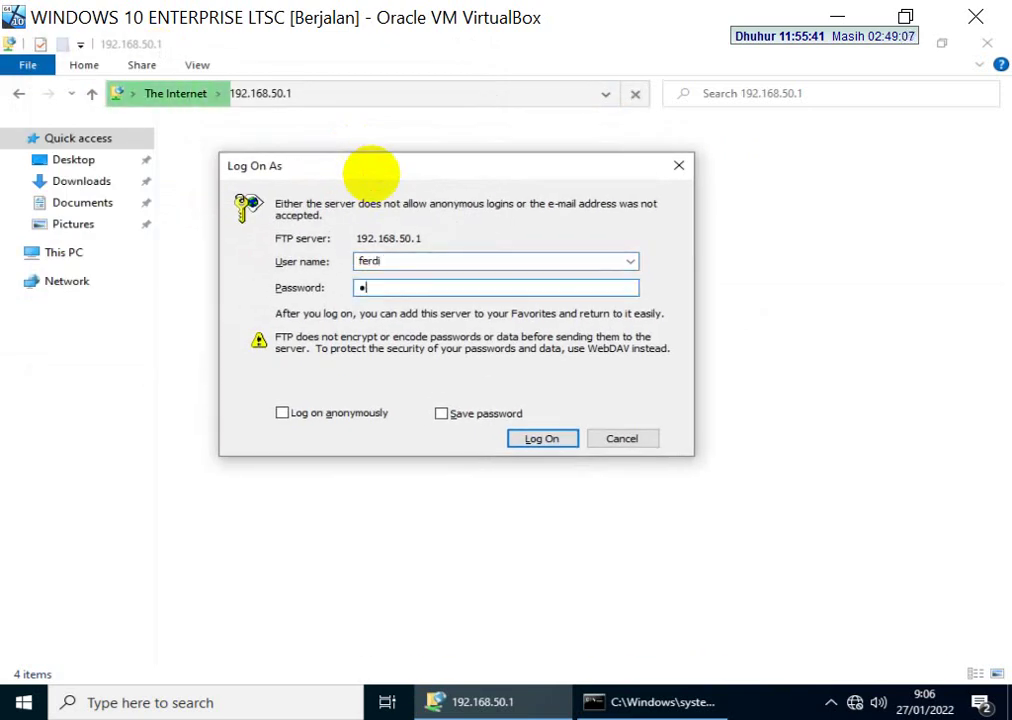
key("Return")
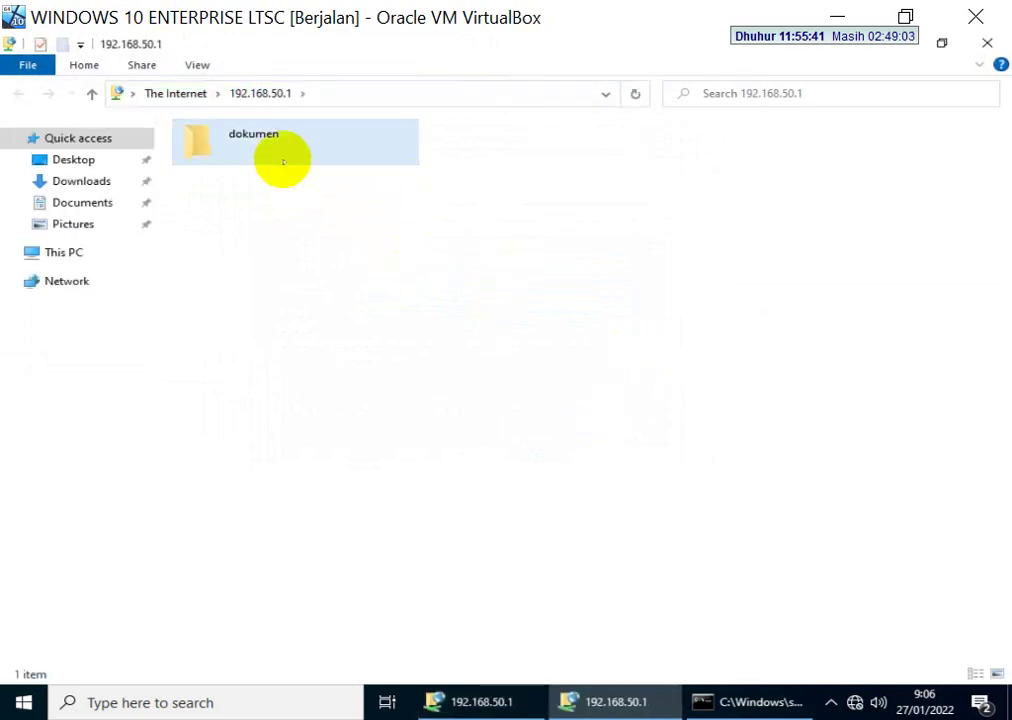
double_click(280, 153)
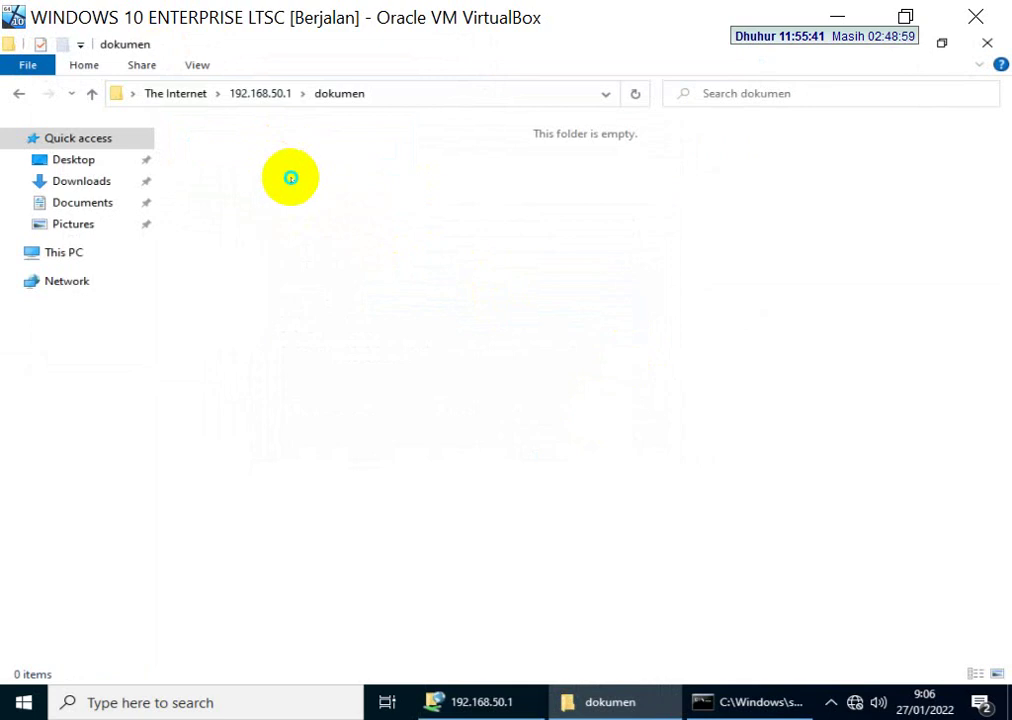
Create a new folder named cerdas inside the dokumen folder on the FTP server.
right_click(291, 178)
mouse_move(440, 341)
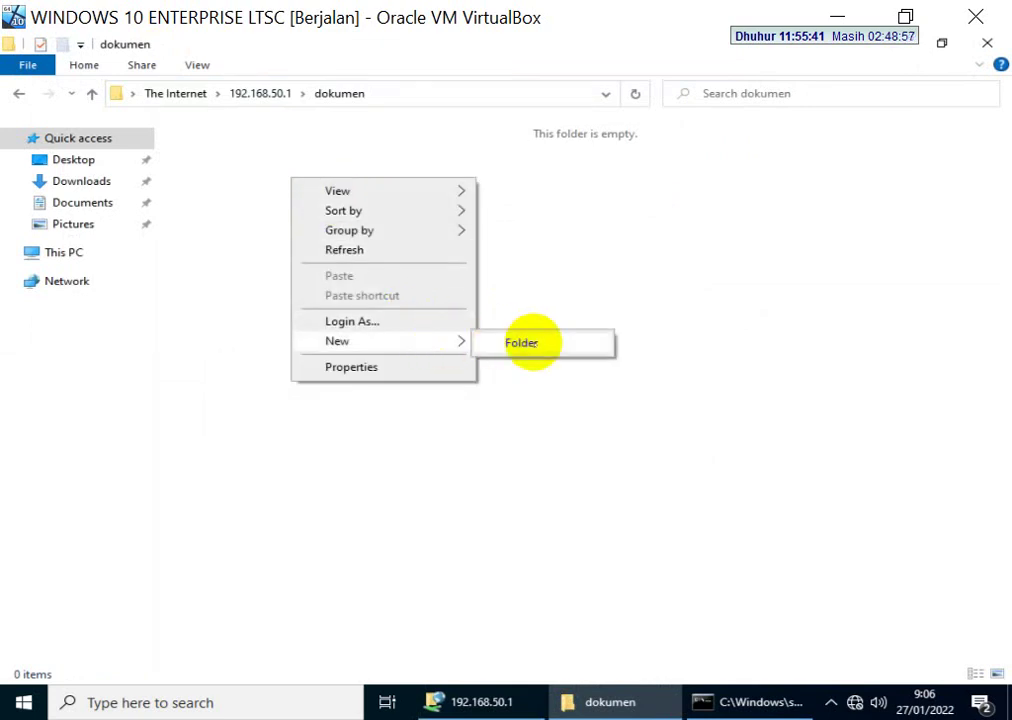
left_click(532, 342)
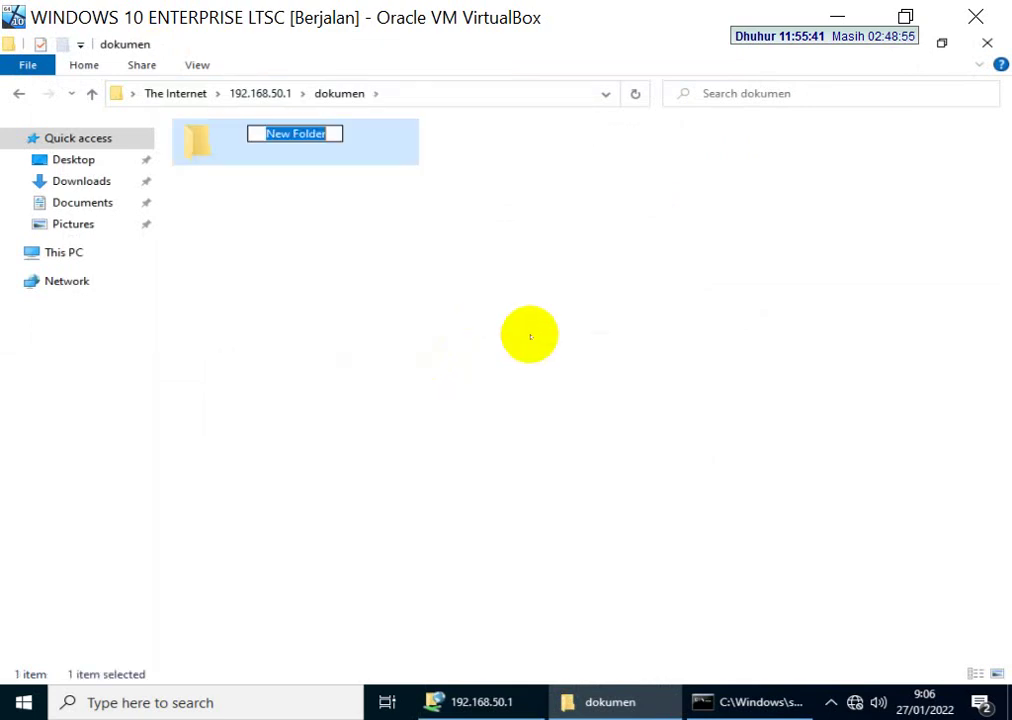
type("cerdas")
key("Return")
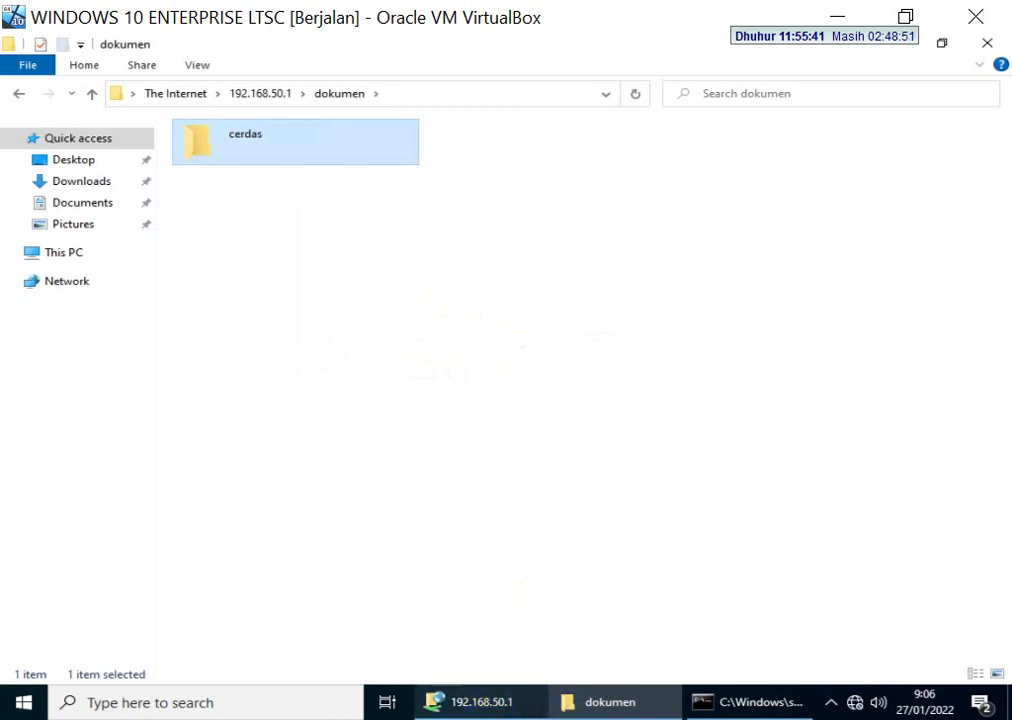
Switch to the Debian 10 terminal, log in as the FTP user with the account password, and clear the screen.
mouse_move(600, 700)
key("alt+Tab")
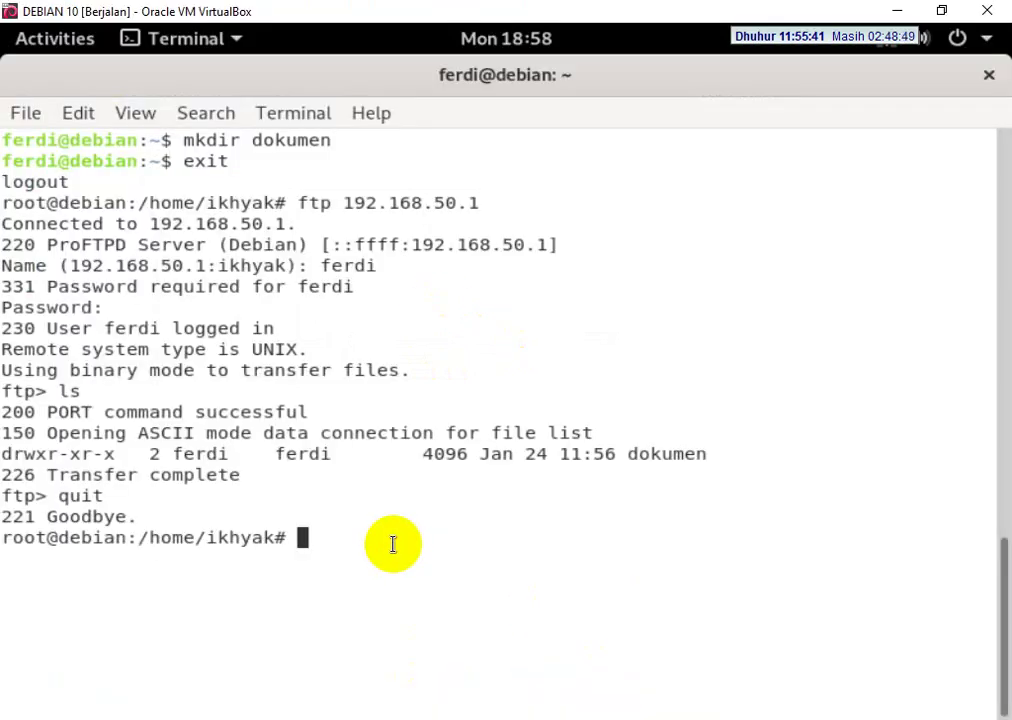
type("login fer")
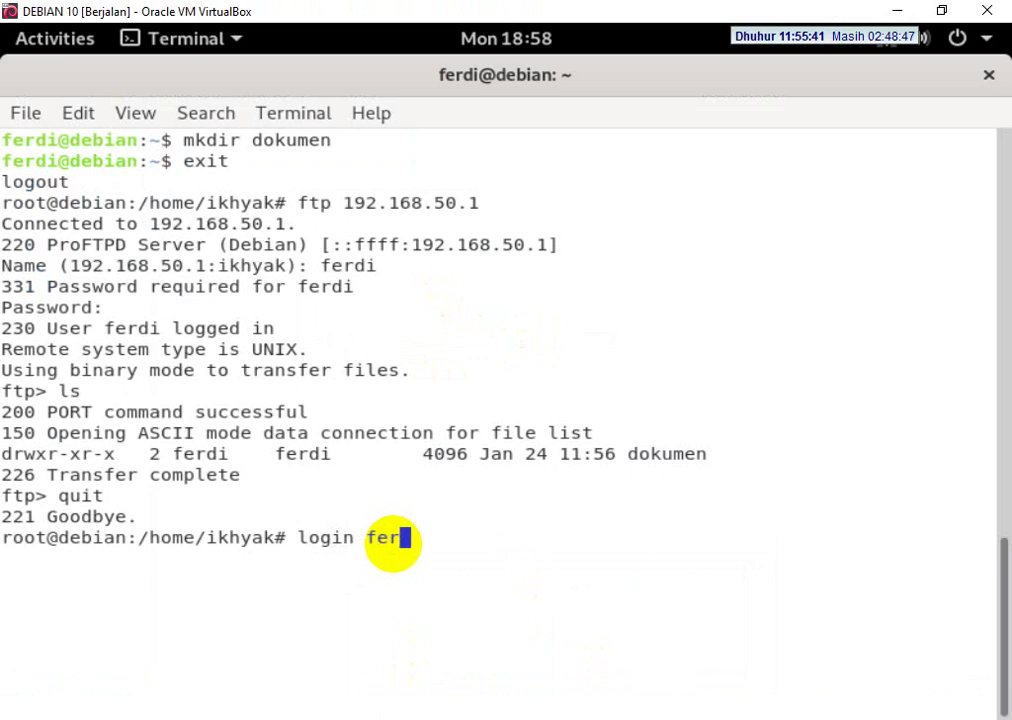
type("di")
key("Return")
key("Return")
key("ctrl+l")
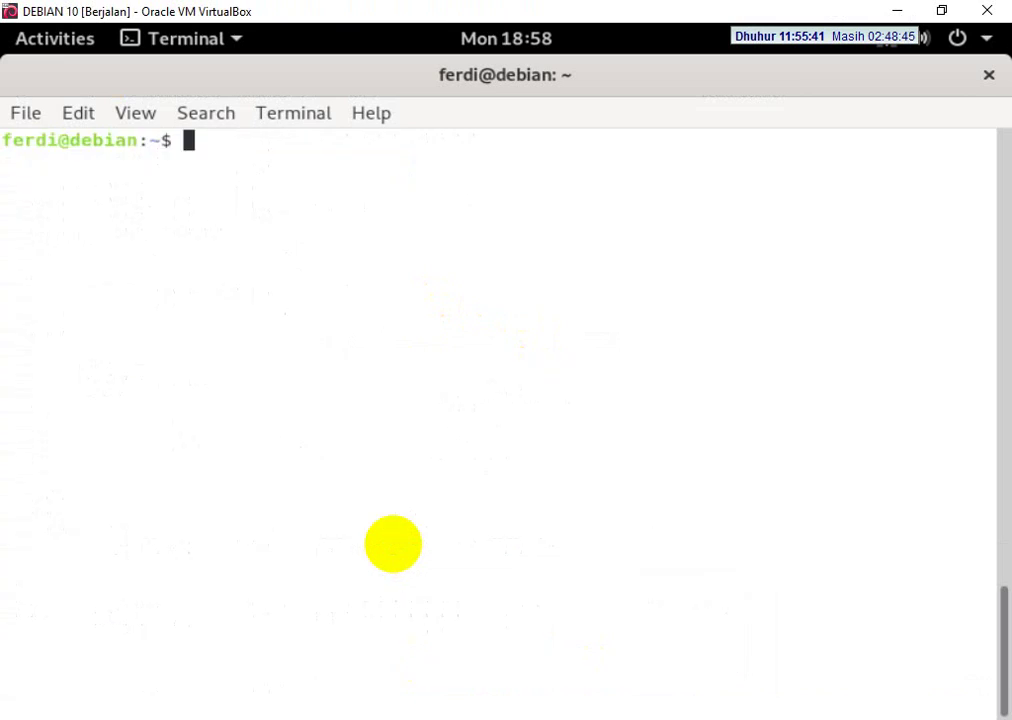
Change into the dokumen directory and list its contents with ls -l.
type("cd do")
key("Tab")
key("Return")
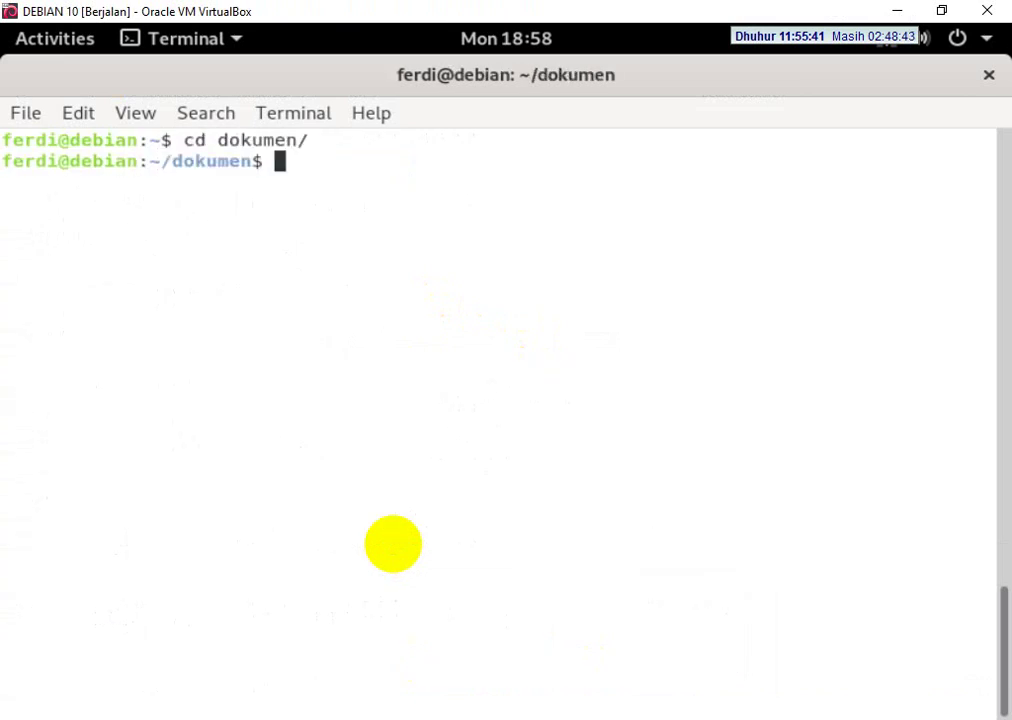
type("ls -l")
key("Return")
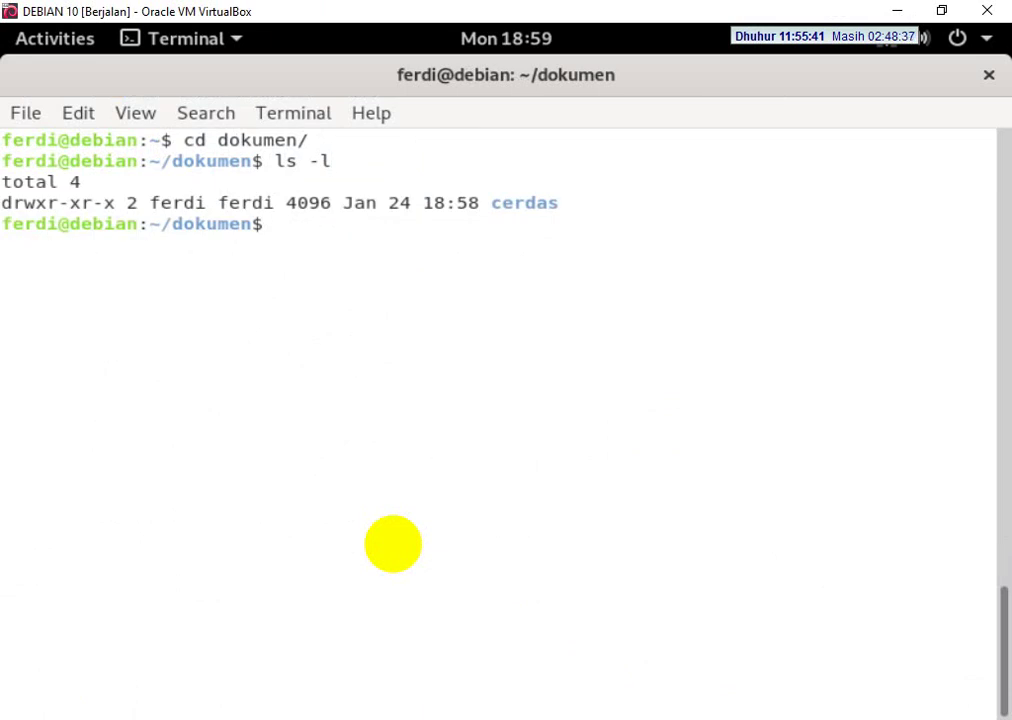
Create an empty file named surat.txt in the dokumen directory with touch.
type("touch su")
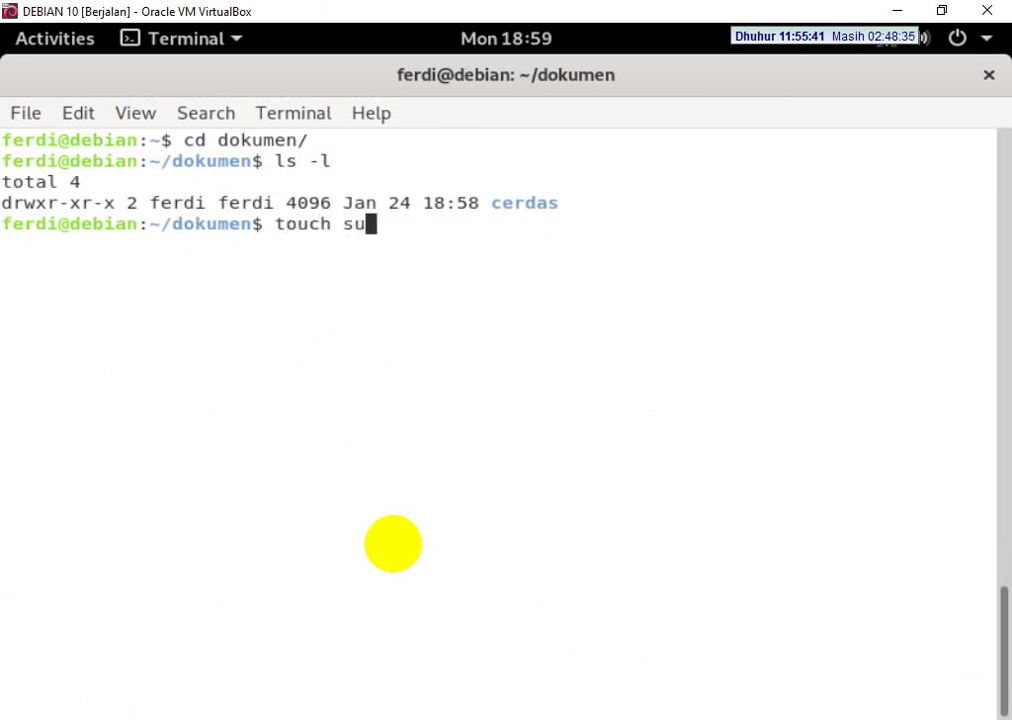
type("rat.txt")
key("Return")
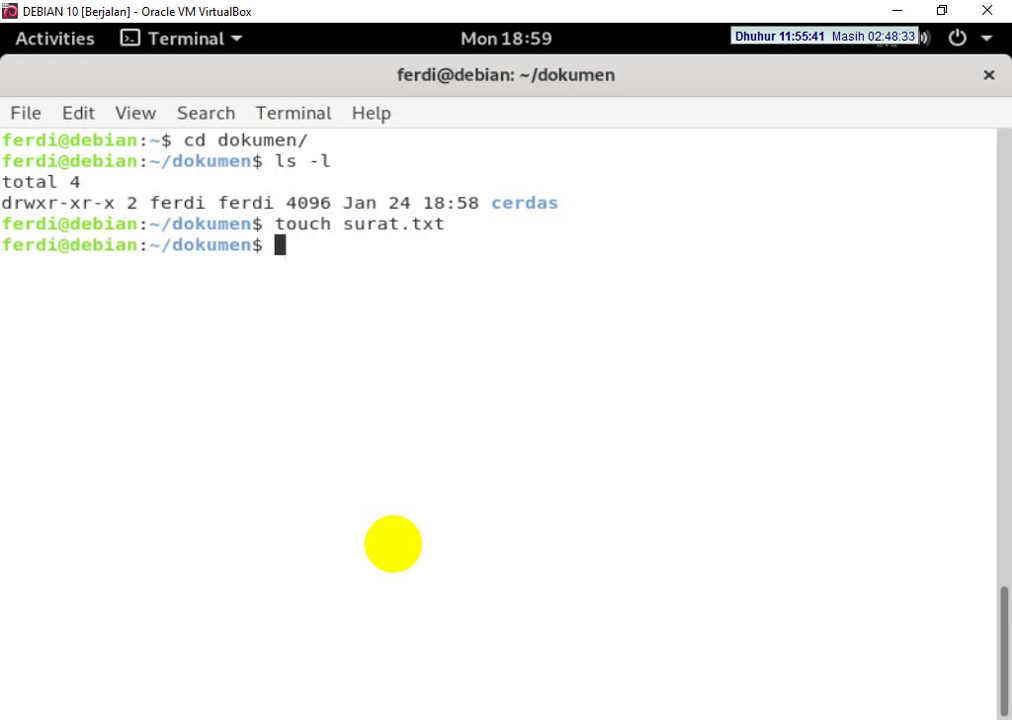
Switch to the Windows 10 VM, look inside the cerdas folder, and refresh the dokumen folder's listing.
key("alt+Tab")
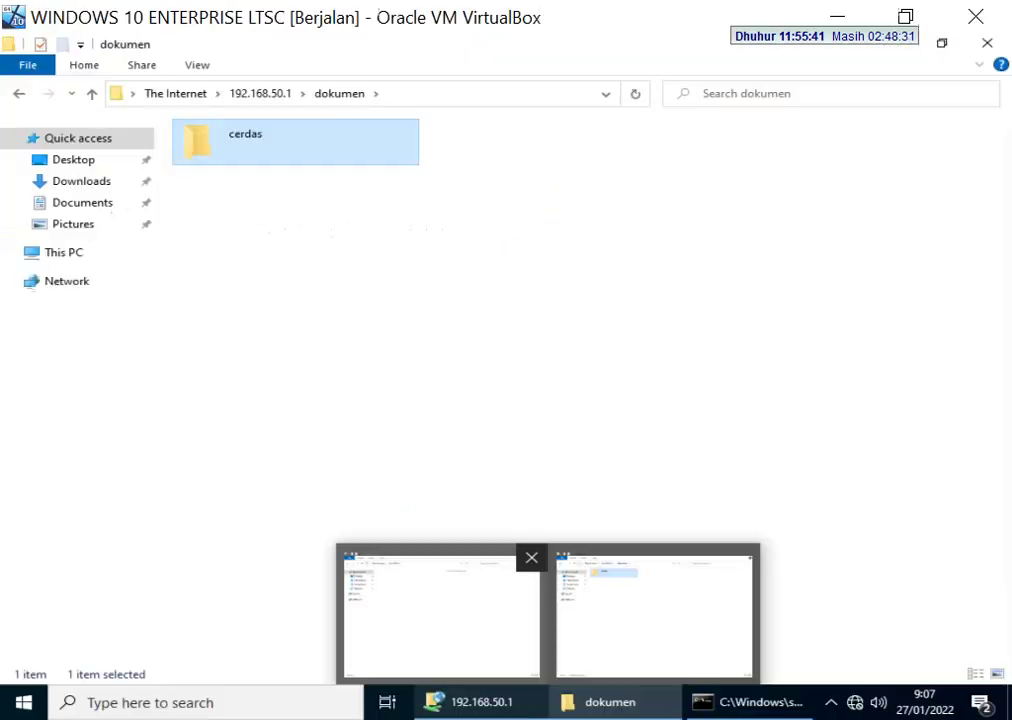
left_click(197, 330)
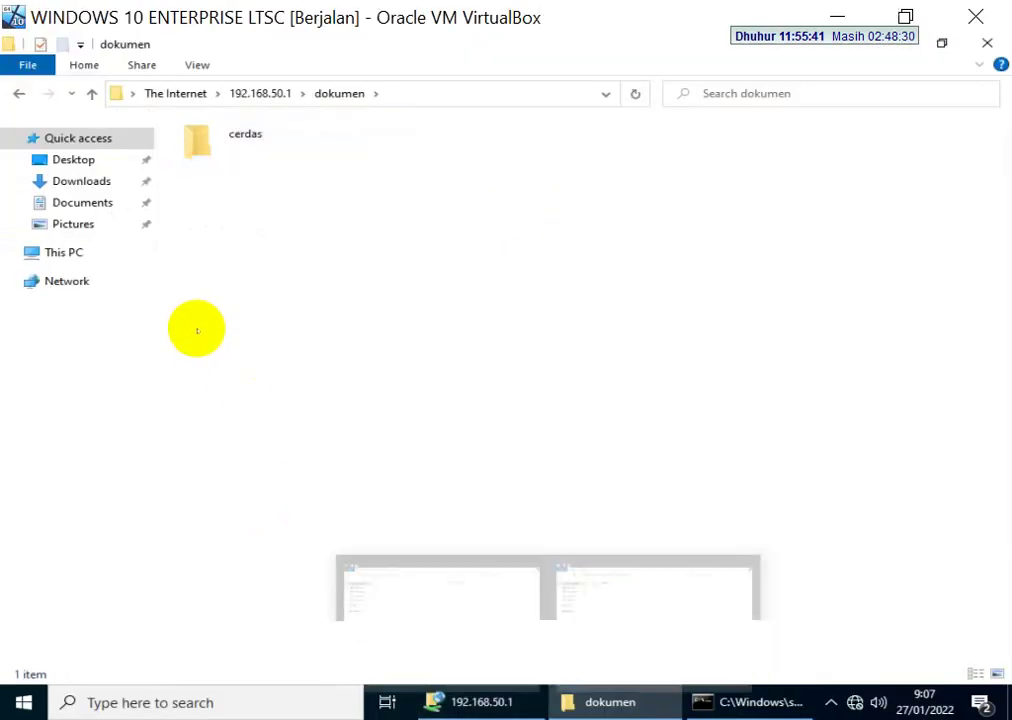
double_click(233, 148)
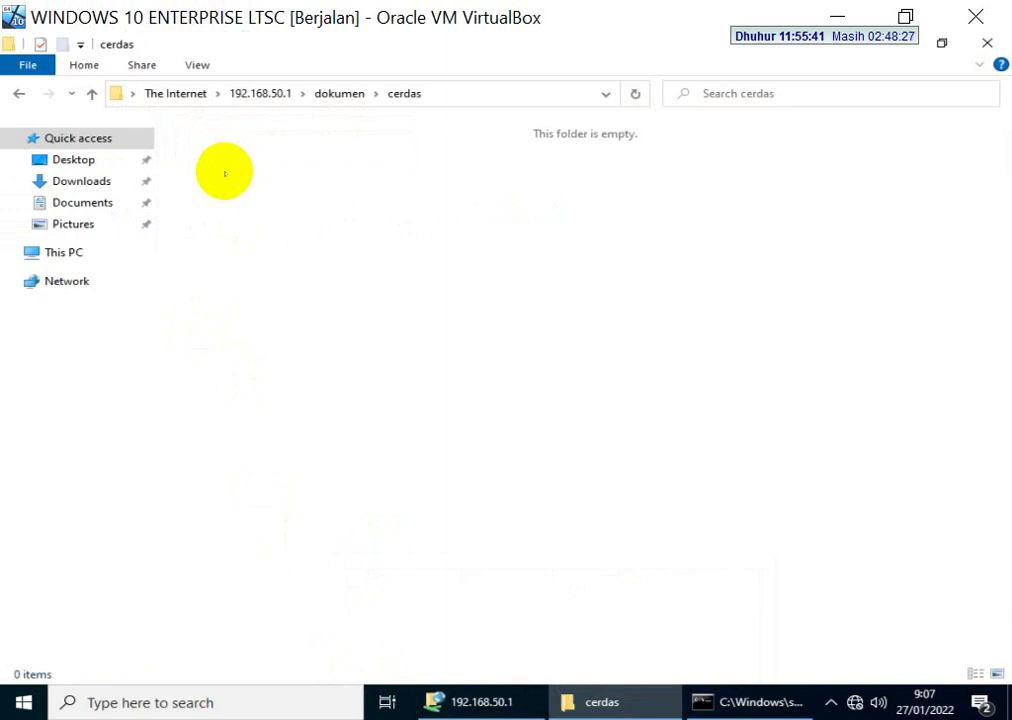
key("BackSpace")
right_click(279, 227)
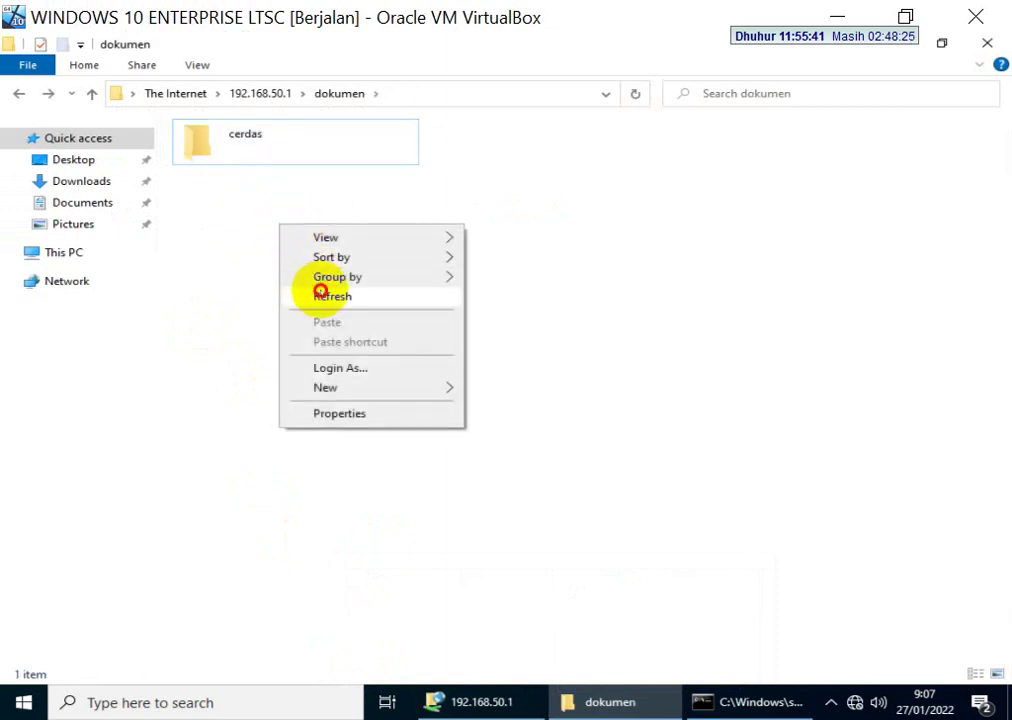
left_click(318, 294)
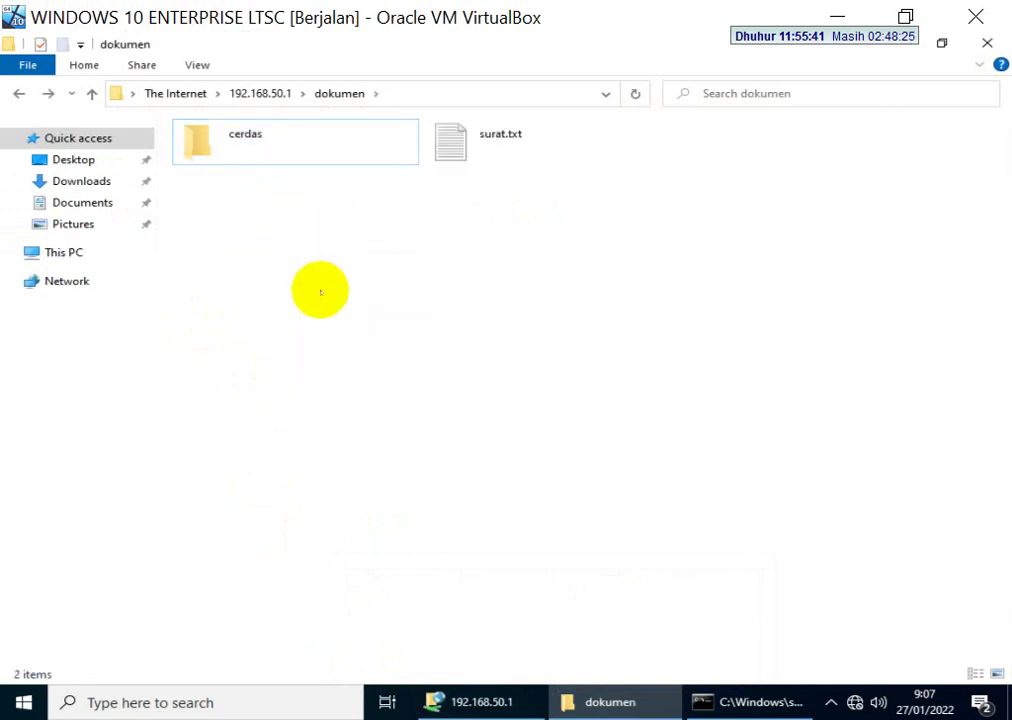
left_click(449, 165)
double_click(449, 160)
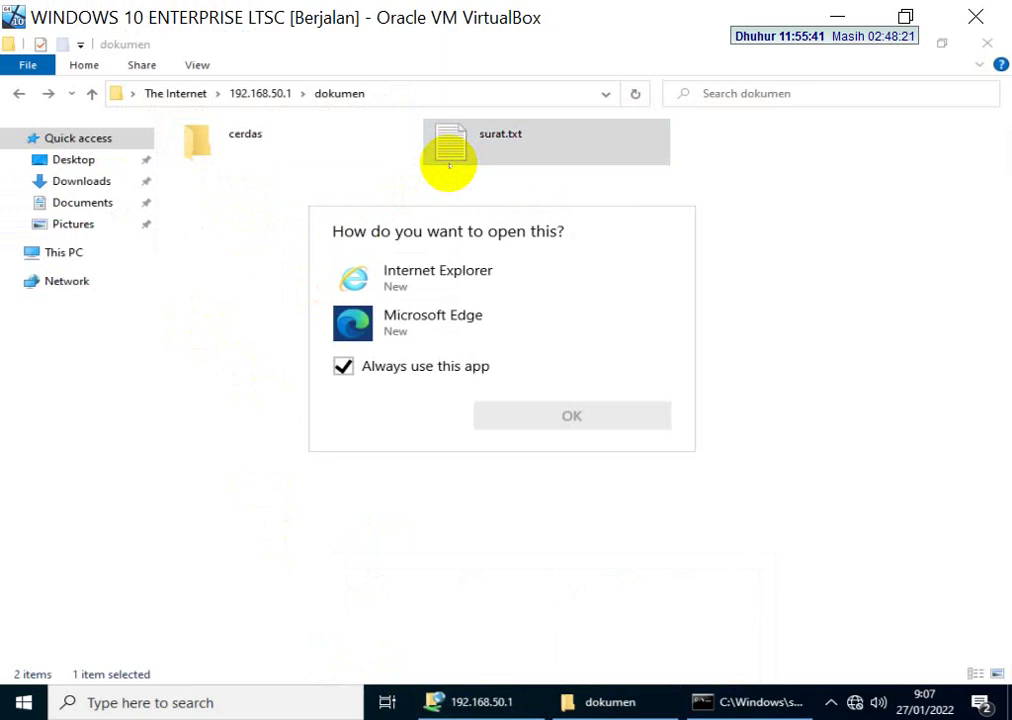
key("Escape")
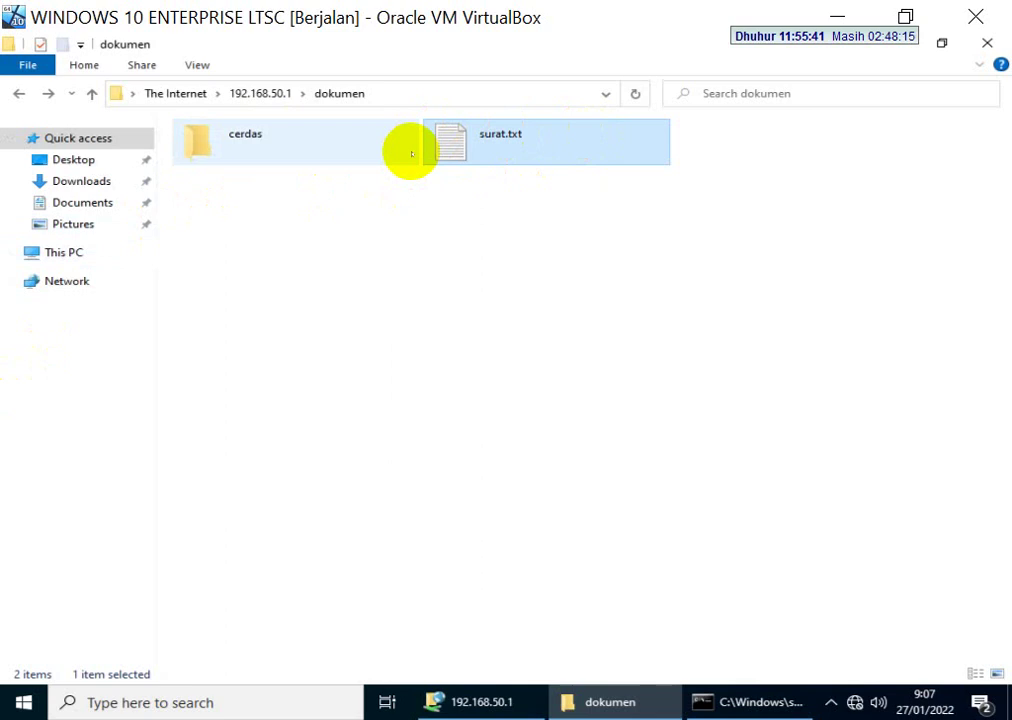
Open the local Documents folder in a second File Explorer window and copy surat.txt from the FTP dokumen folder into it.
key("super+e")
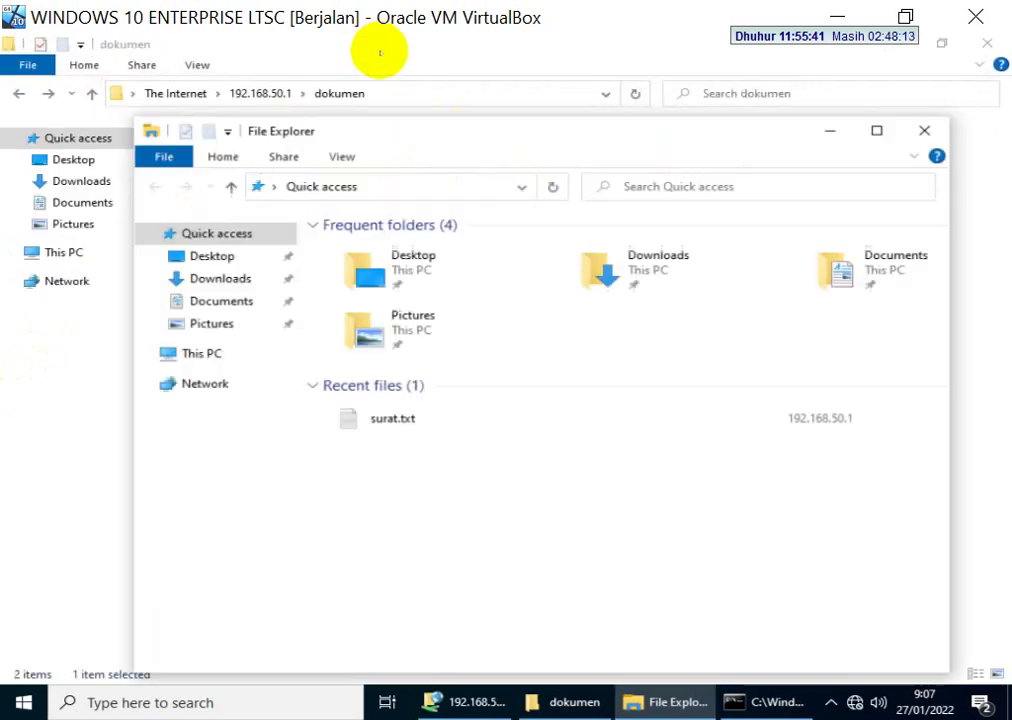
left_click(436, 172)
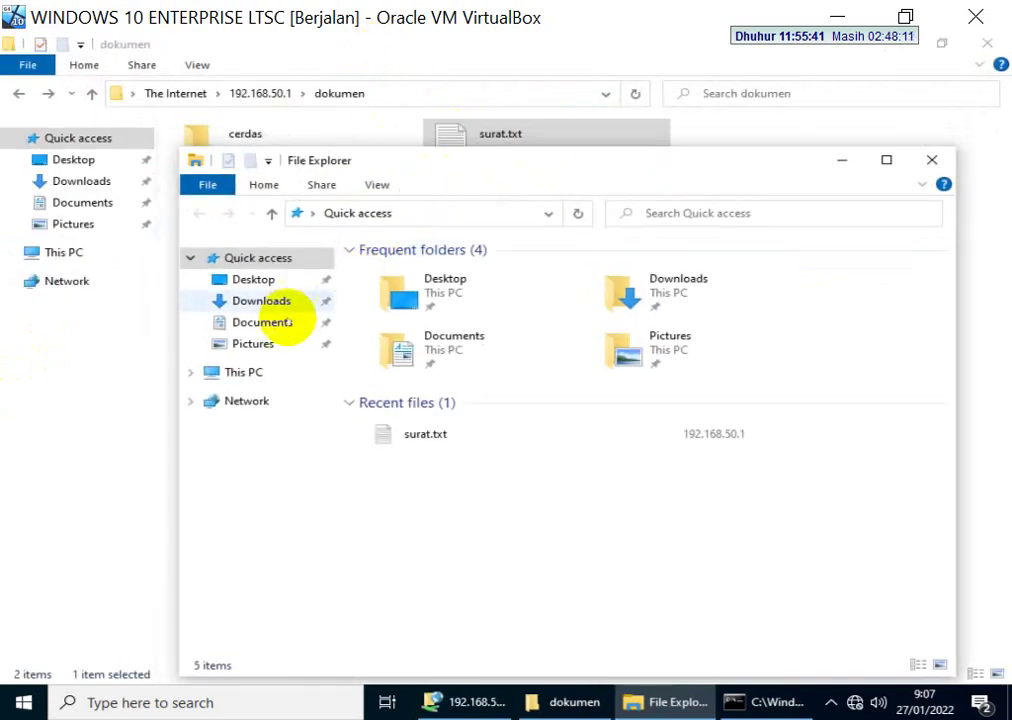
left_click(280, 321)
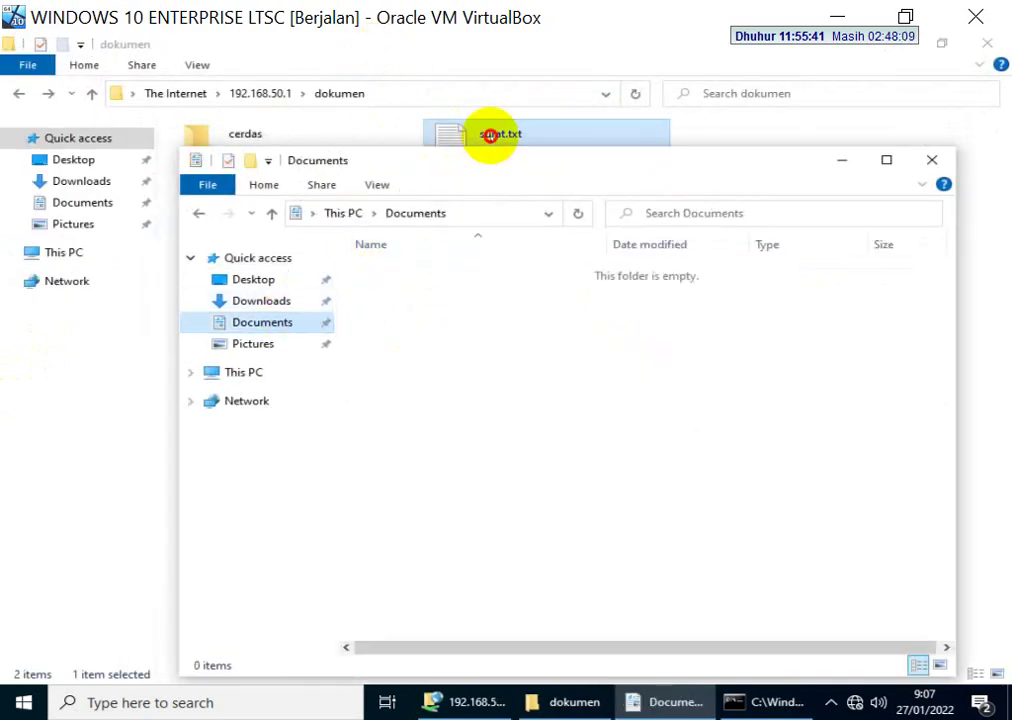
left_click_drag(490, 134, 492, 425)
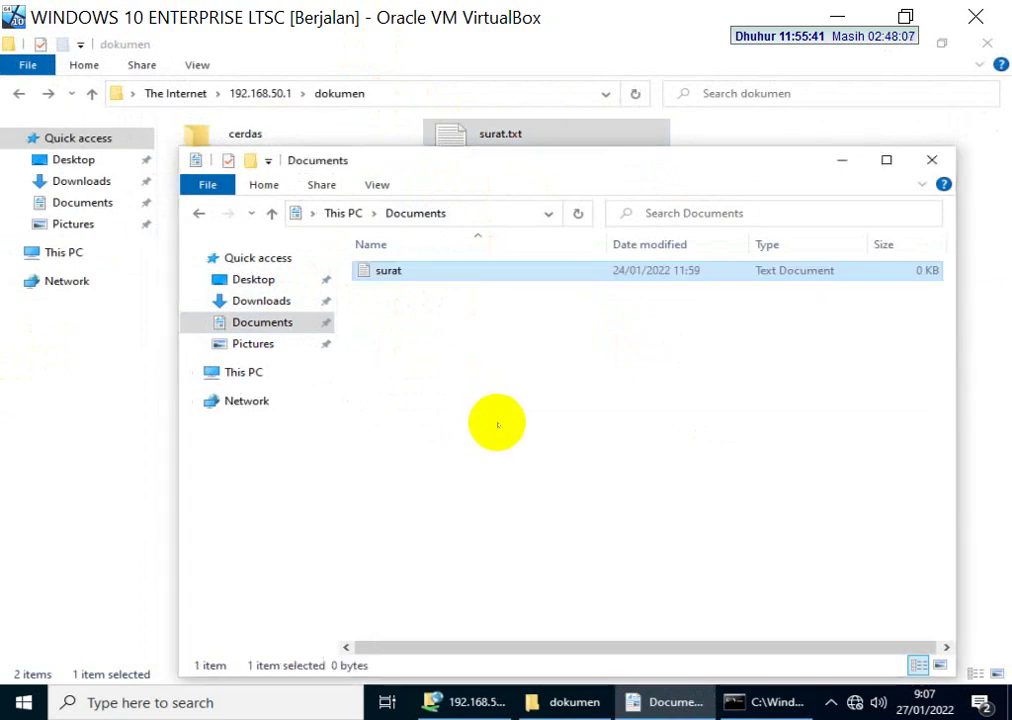
Edit the local surat file in Notepad, enter SAYA SUKA LINUX, save it, and close Notepad.
right_click(389, 277)
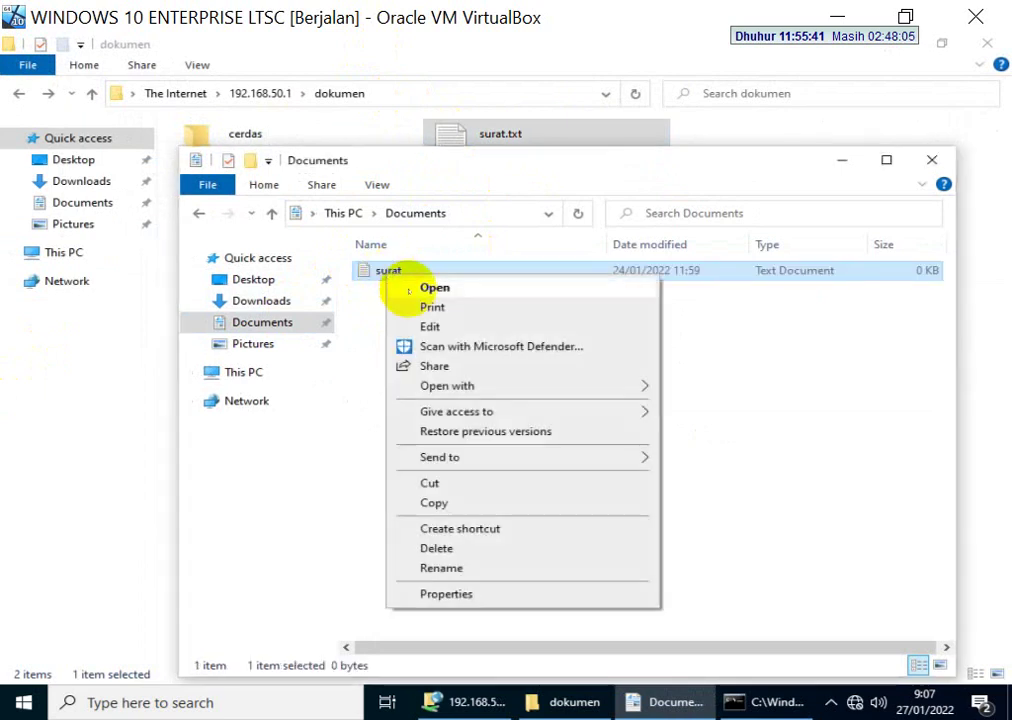
left_click(400, 328)
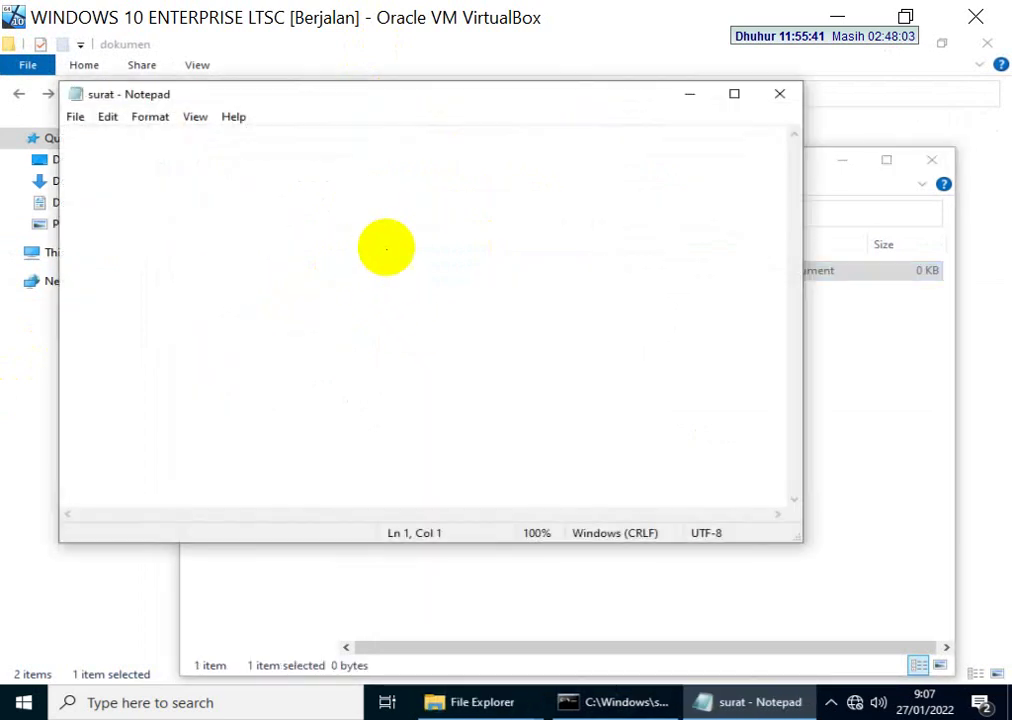
type("SAYA SUKA LINUX")
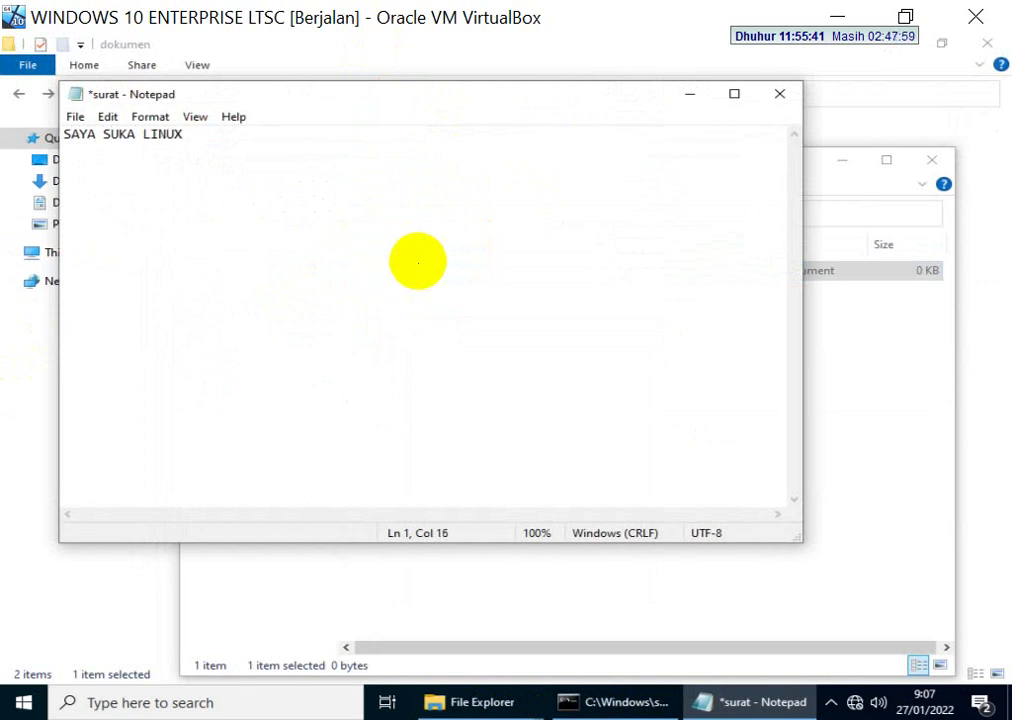
left_click(76, 117)
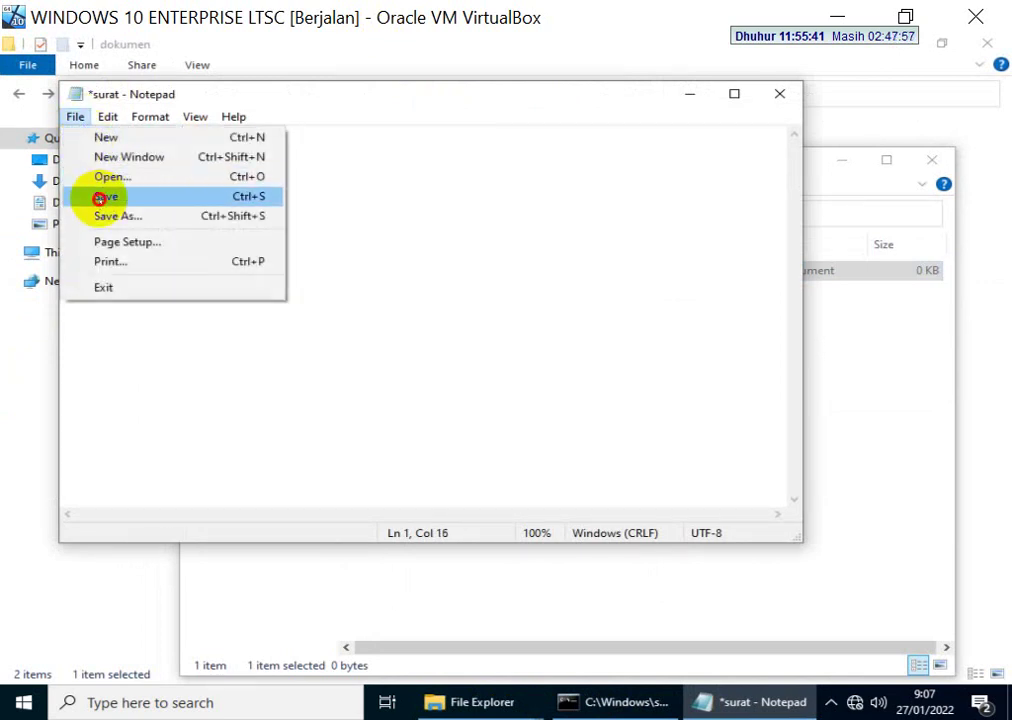
left_click(104, 196)
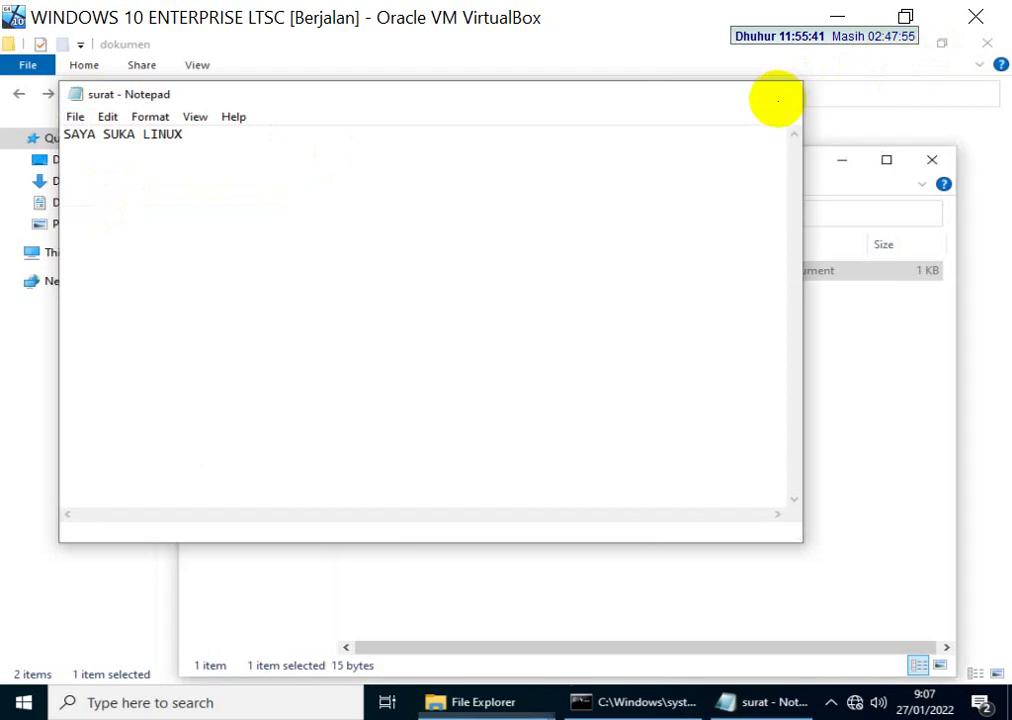
left_click(777, 97)
Copy the edited surat file from Documents back to the FTP dokumen folder, replacing the existing surat.txt.
left_click_drag(550, 180, 554, 244)
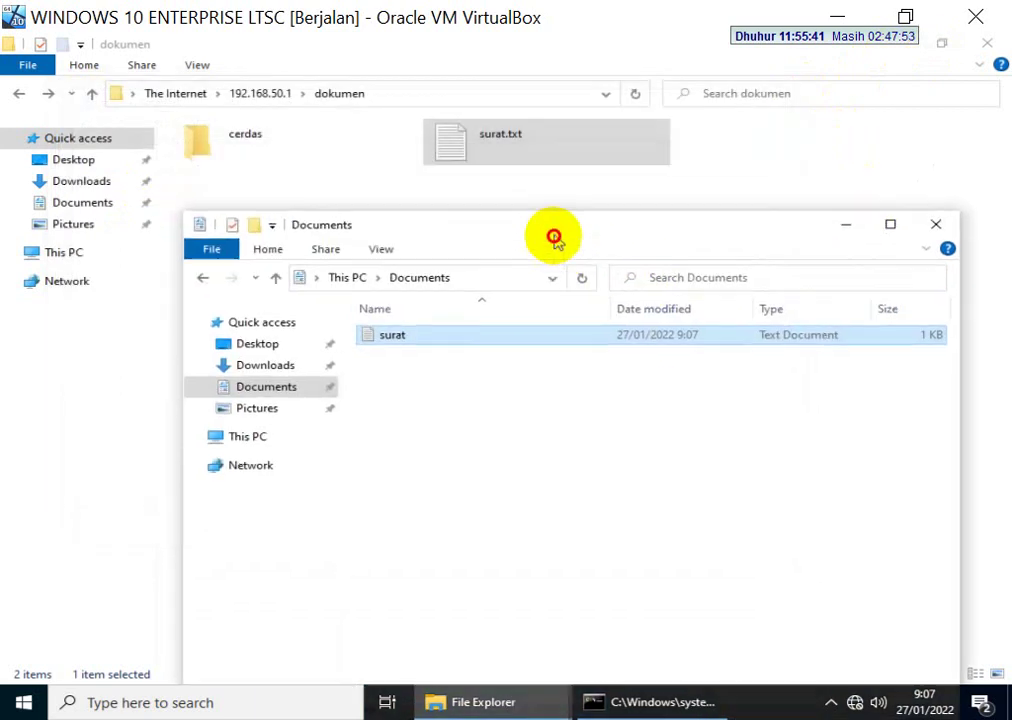
left_click_drag(391, 339, 489, 163)
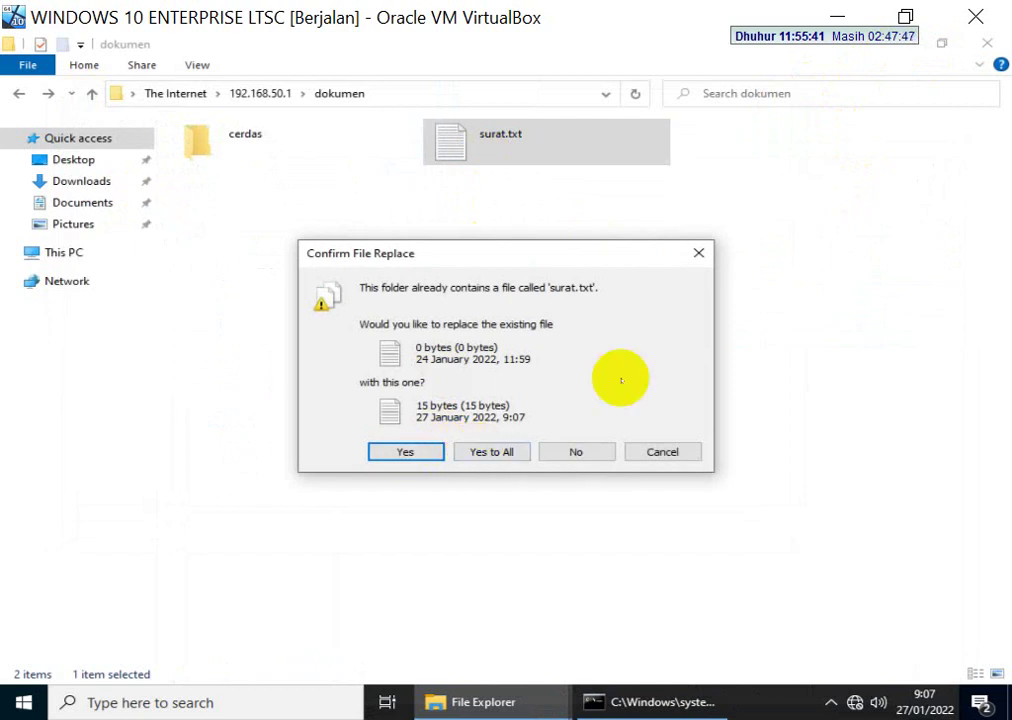
left_click(491, 451)
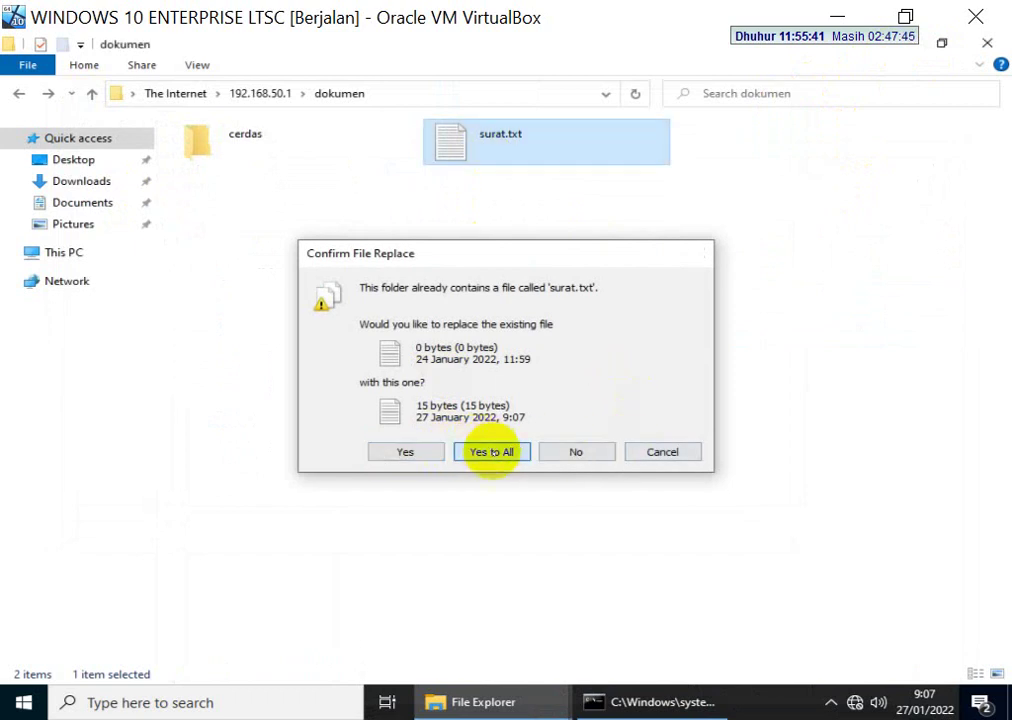
left_click(468, 384)
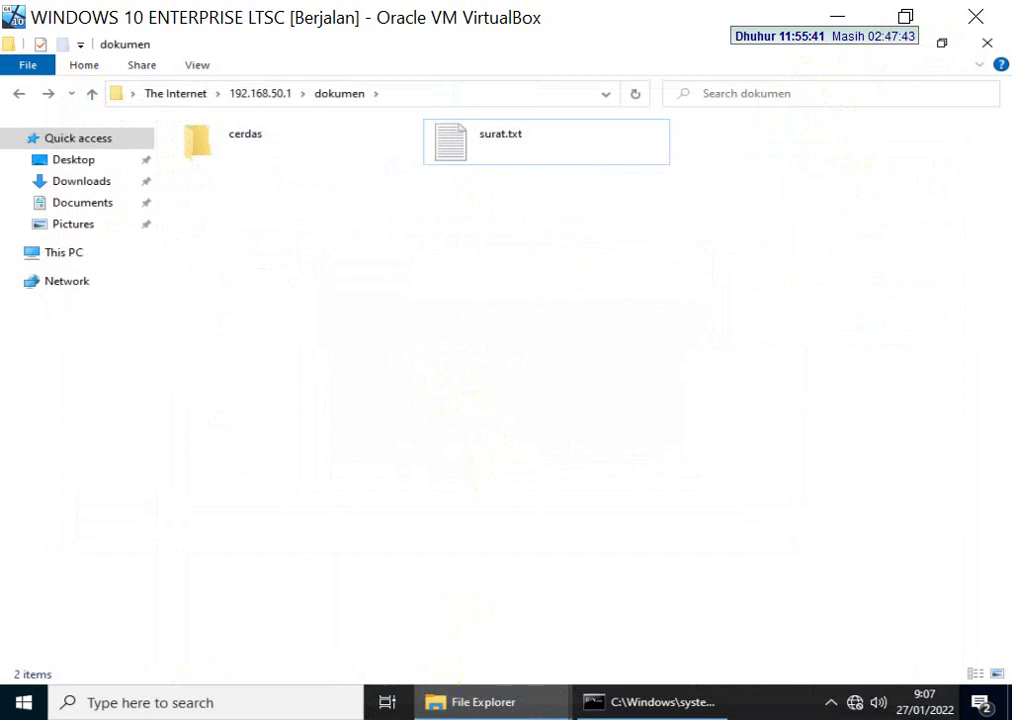
Switch to the Debian terminal and show the contents of surat.txt with cat.
key("alt+Tab")
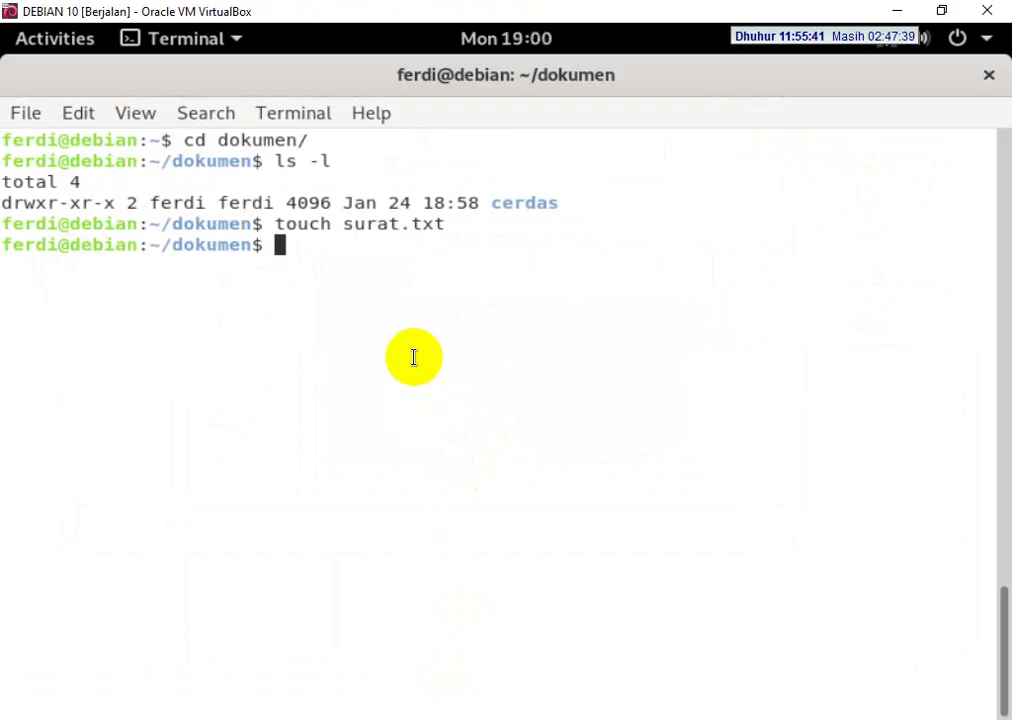
type("cat surat.txt")
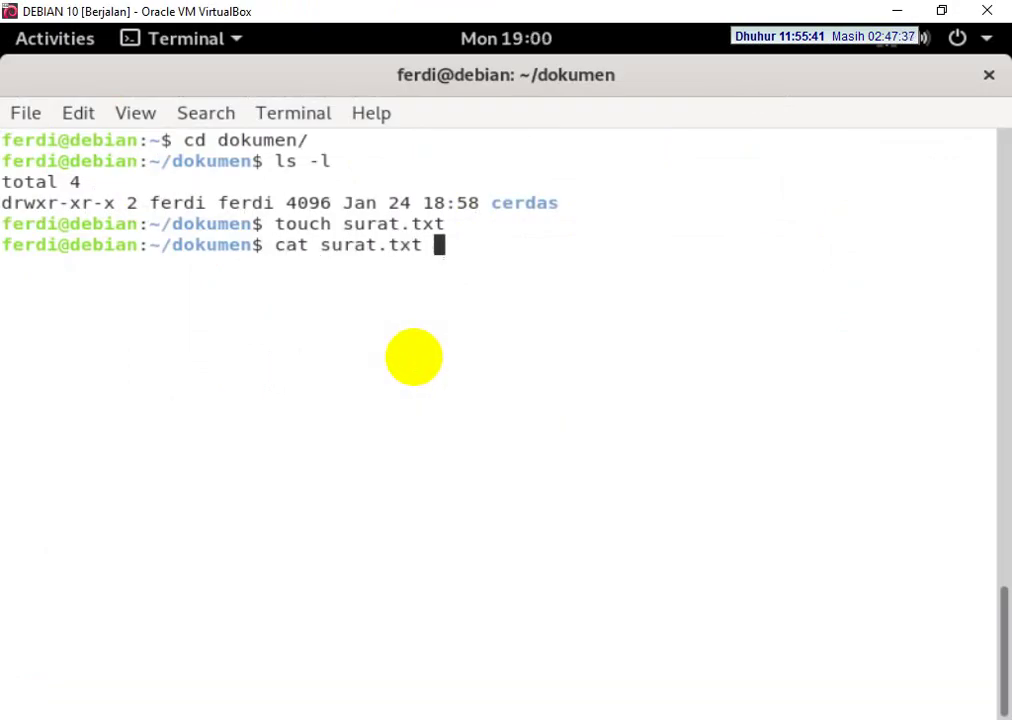
key("Return")
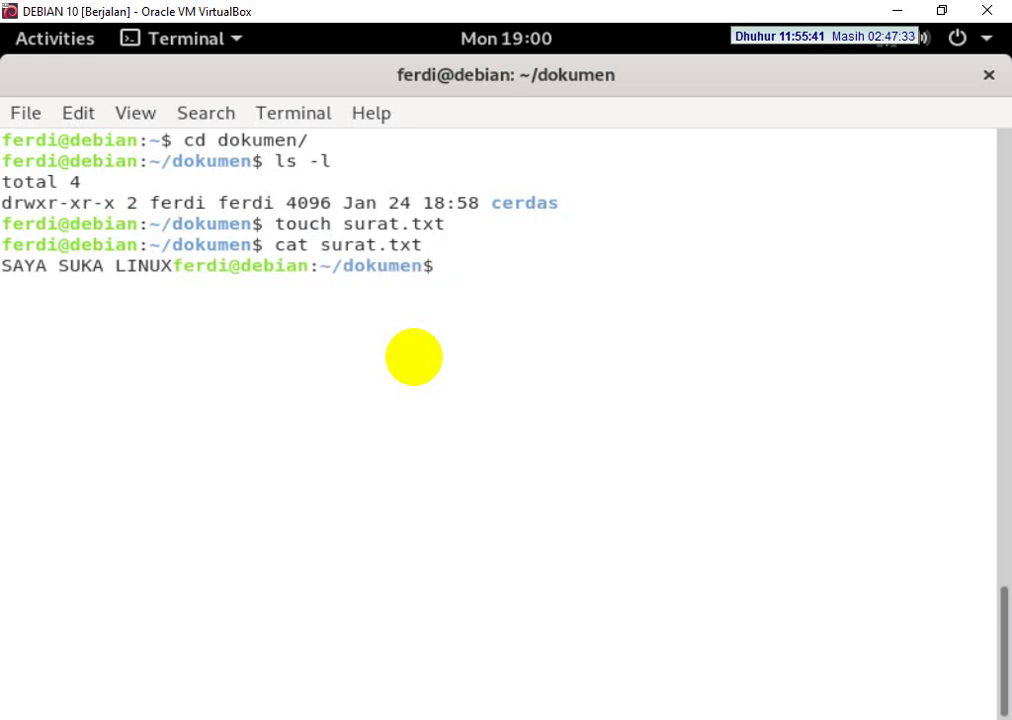
Open surat.txt from the dokumen directory in the nano editor.
type("nano s")
key("Tab")
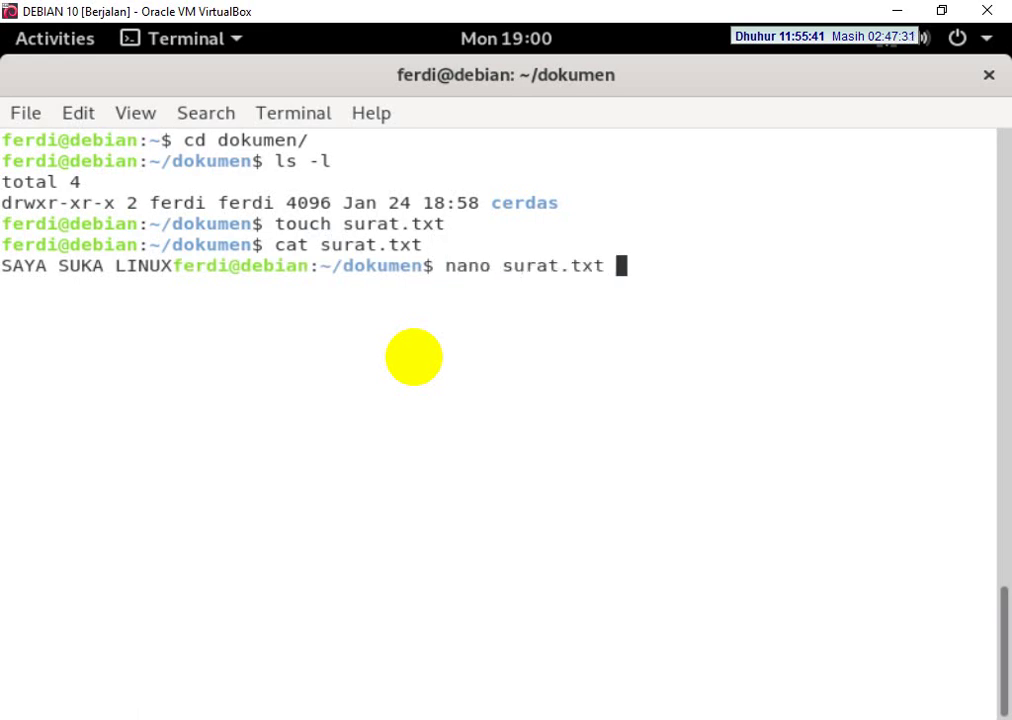
key("Return")
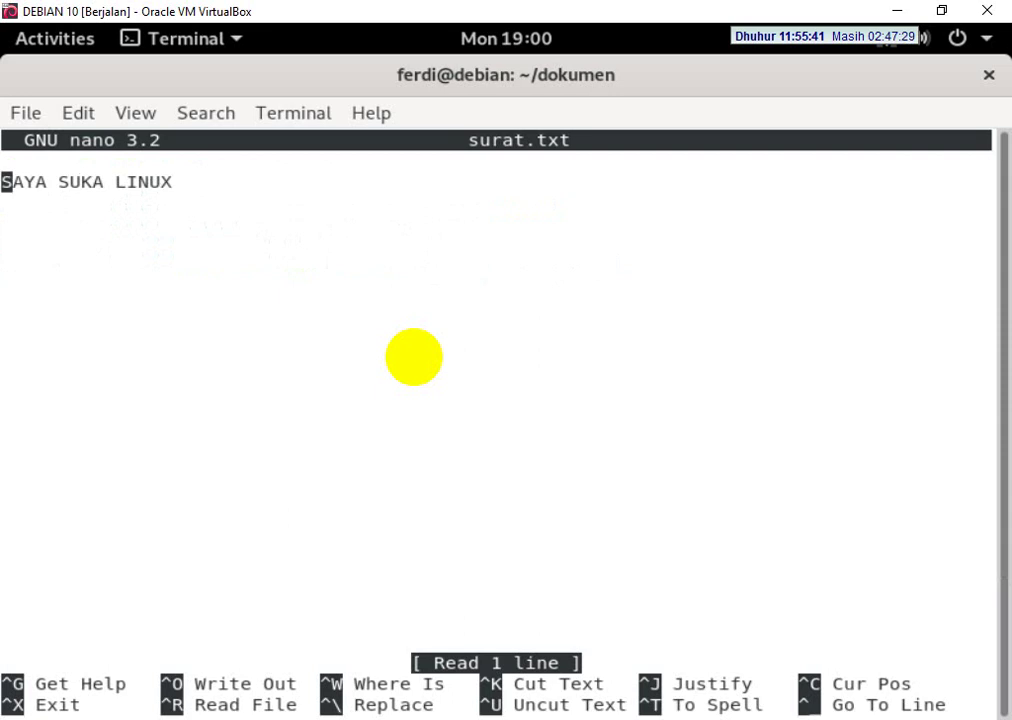